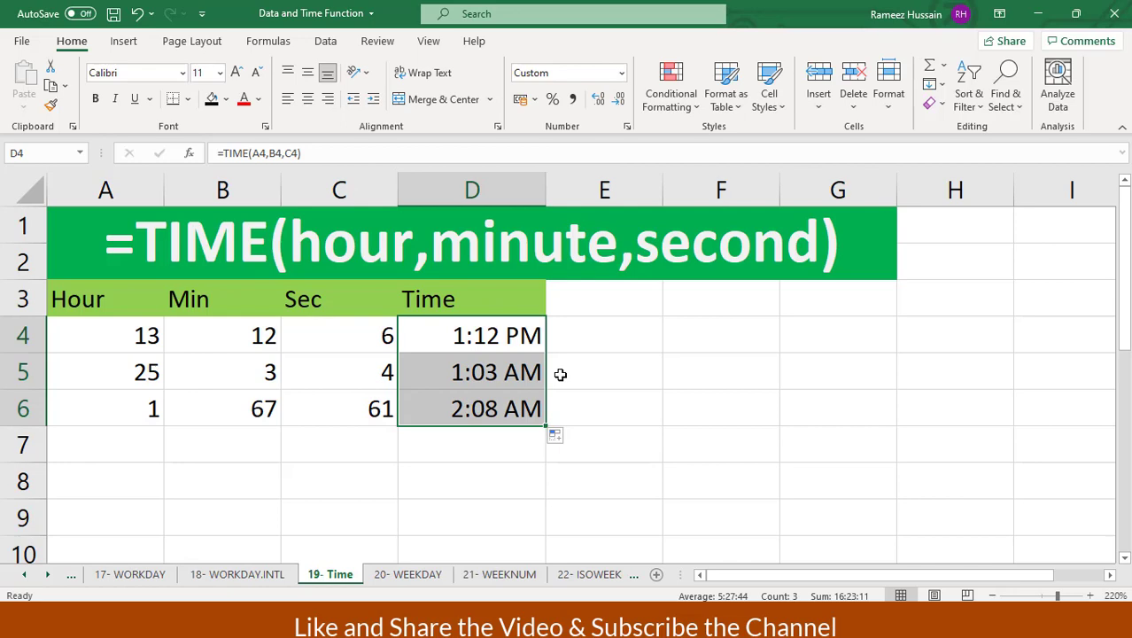
- Apply the custom number format h:mm:ss AM/PM to the calculated times in D4:D6
{"action": "key", "text": "ctrl+1"}
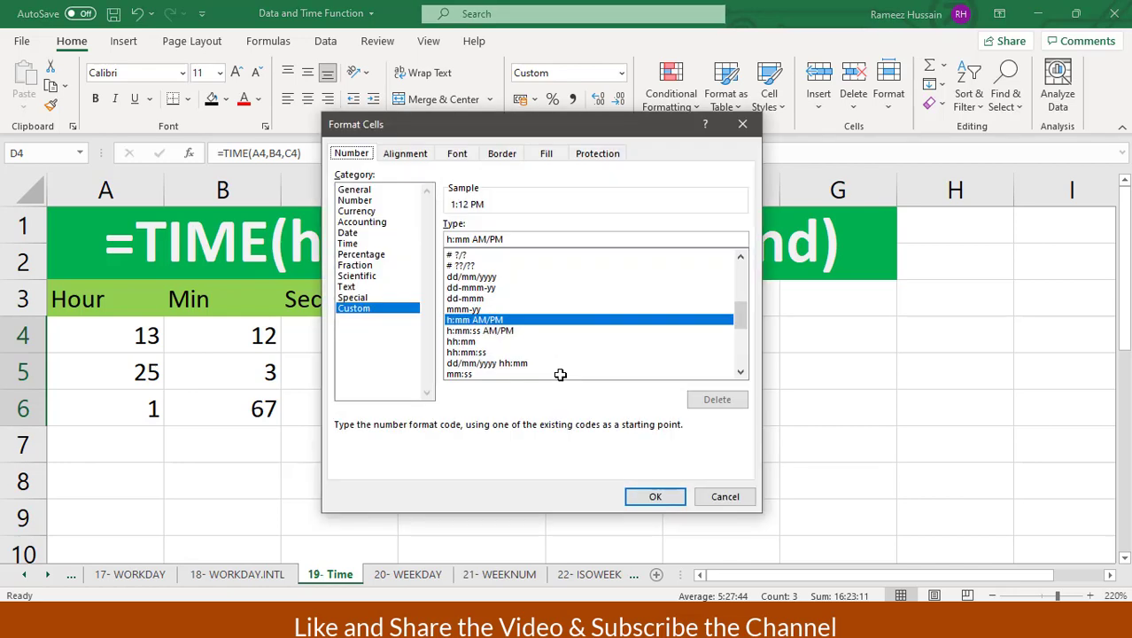
{"action": "left_click", "coordinate": [511, 341]}
{"action": "left_click", "coordinate": [507, 329]}
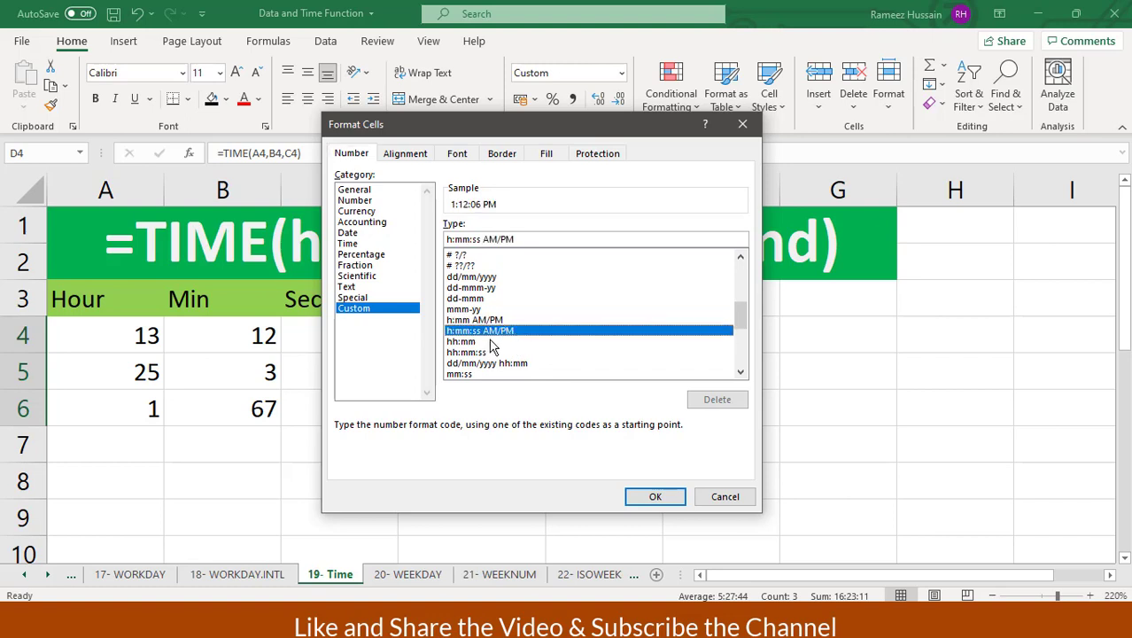
{"action": "left_click", "coordinate": [655, 498]}
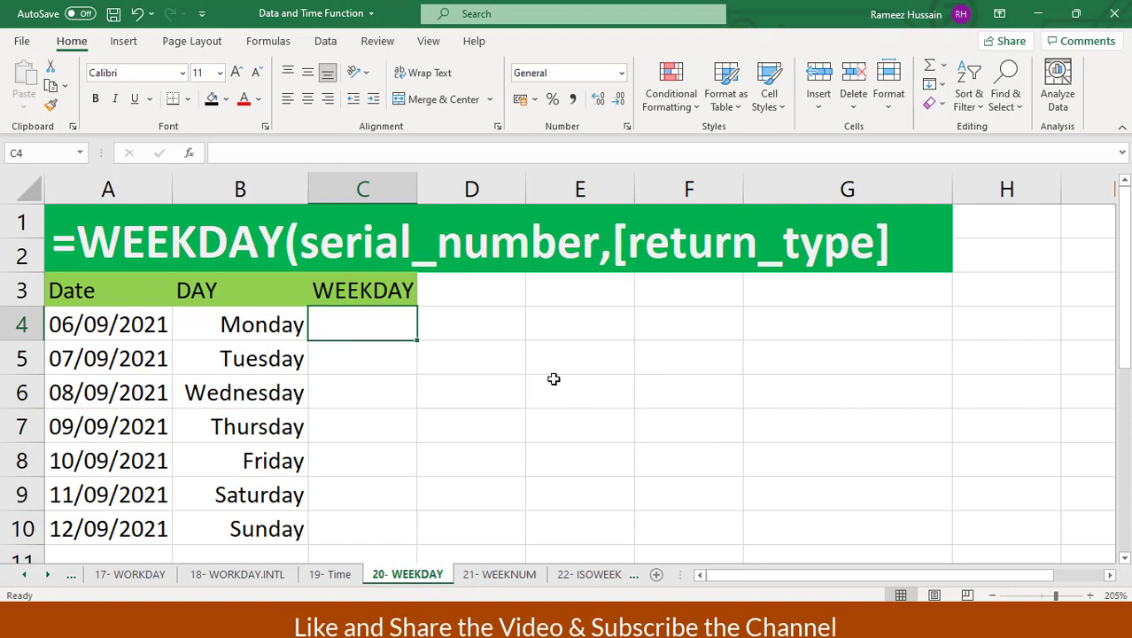
- Enter =WEEKDAY(A4,2) in C4 to number the weekday with Monday as 1
{"action": "type", "text": "=week"}
{"action": "key", "text": "Tab"}
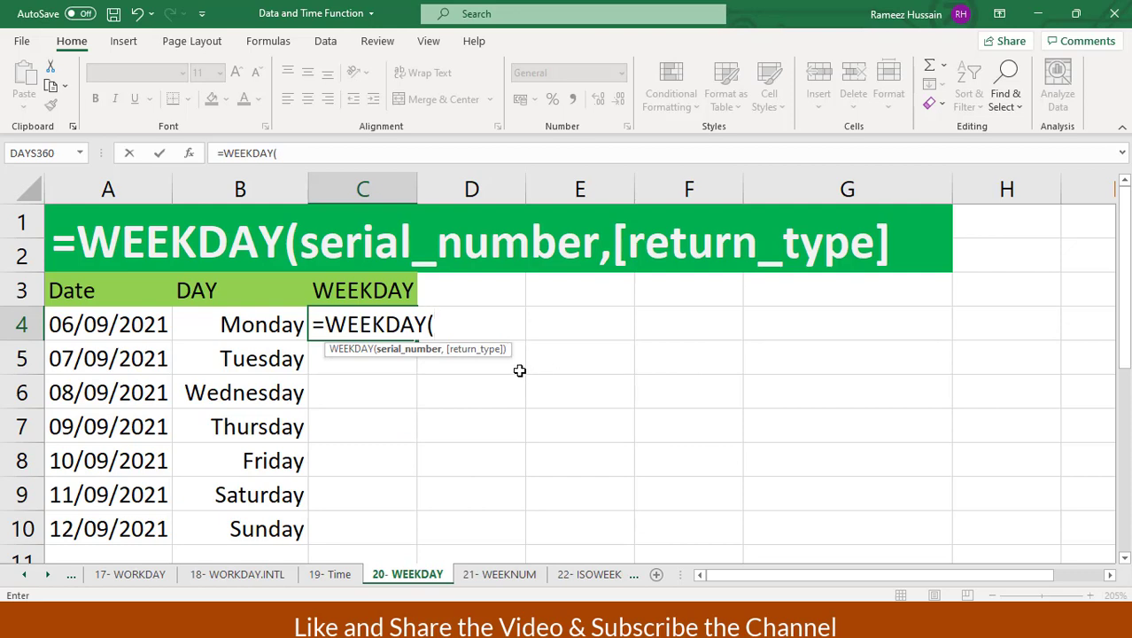
{"action": "left_click", "coordinate": [138, 325]}
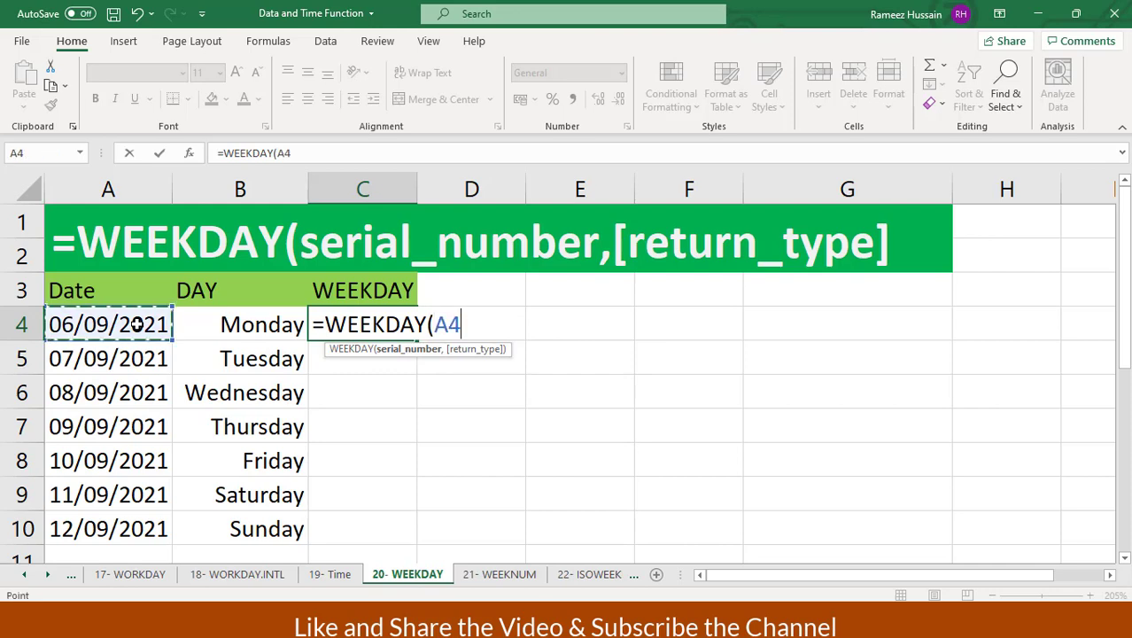
{"action": "type", "text": ","}
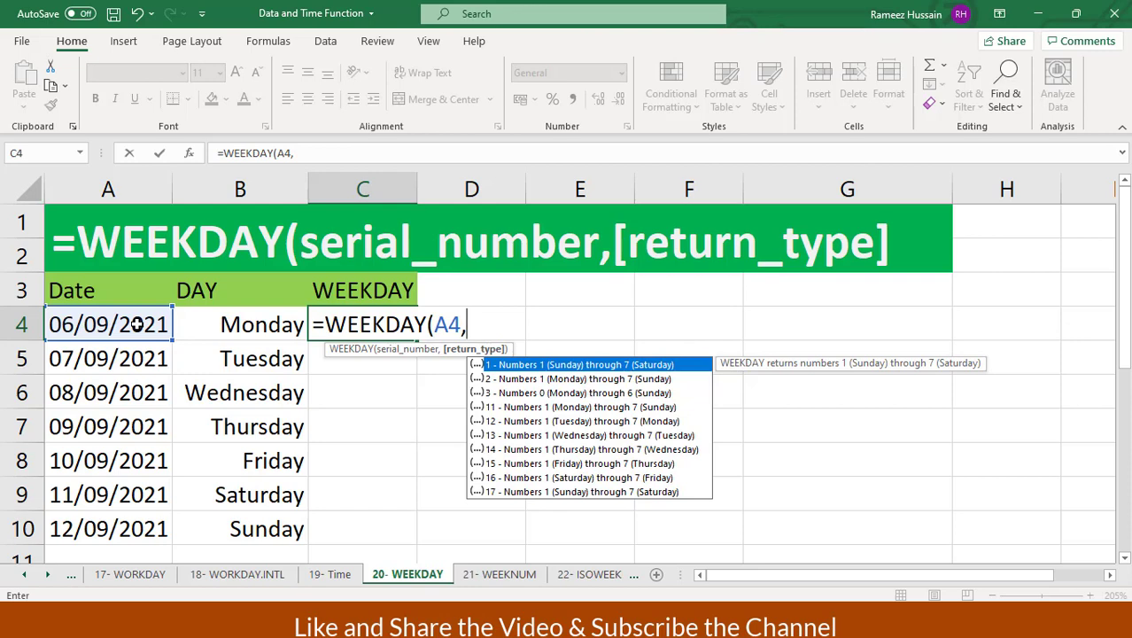
{"action": "key", "text": "Down"}
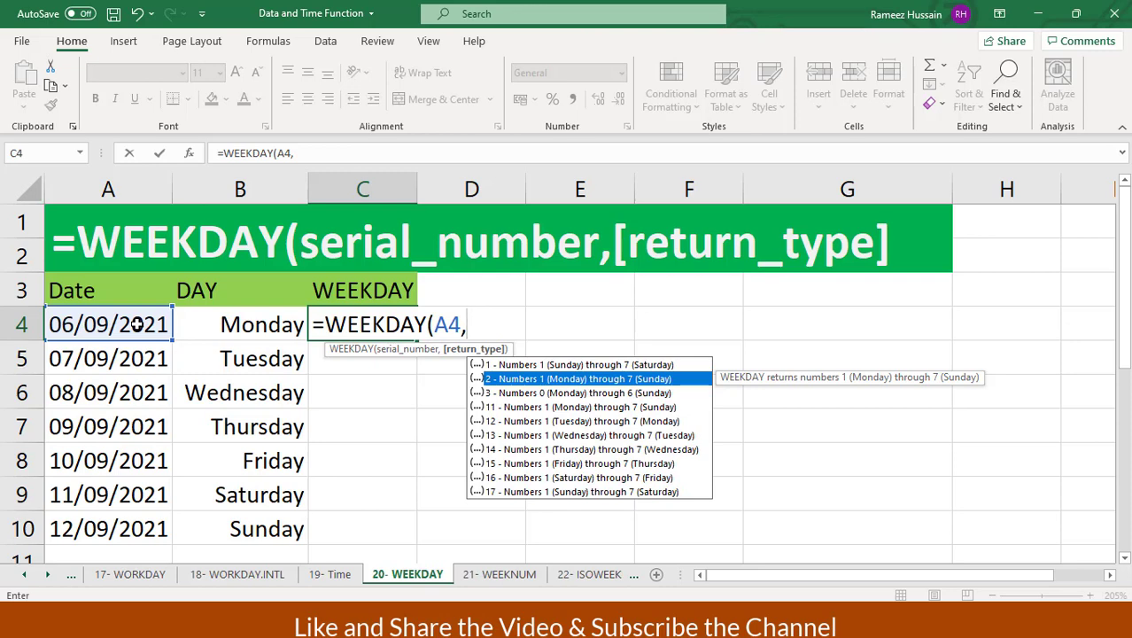
{"action": "type", "text": "2)"}
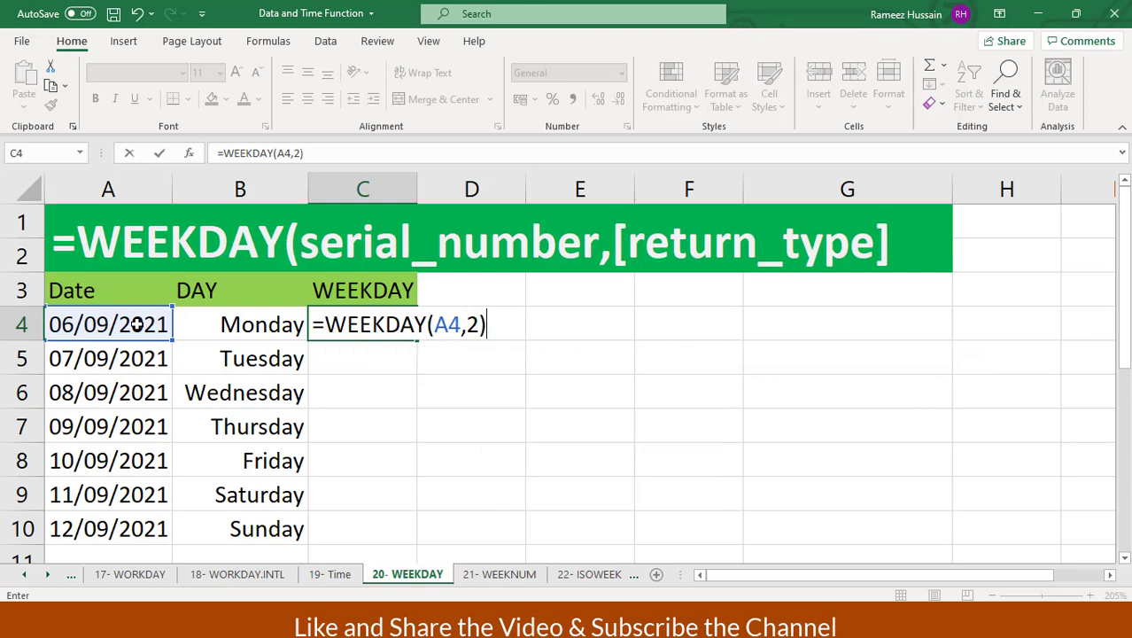
{"action": "key", "text": "Return"}
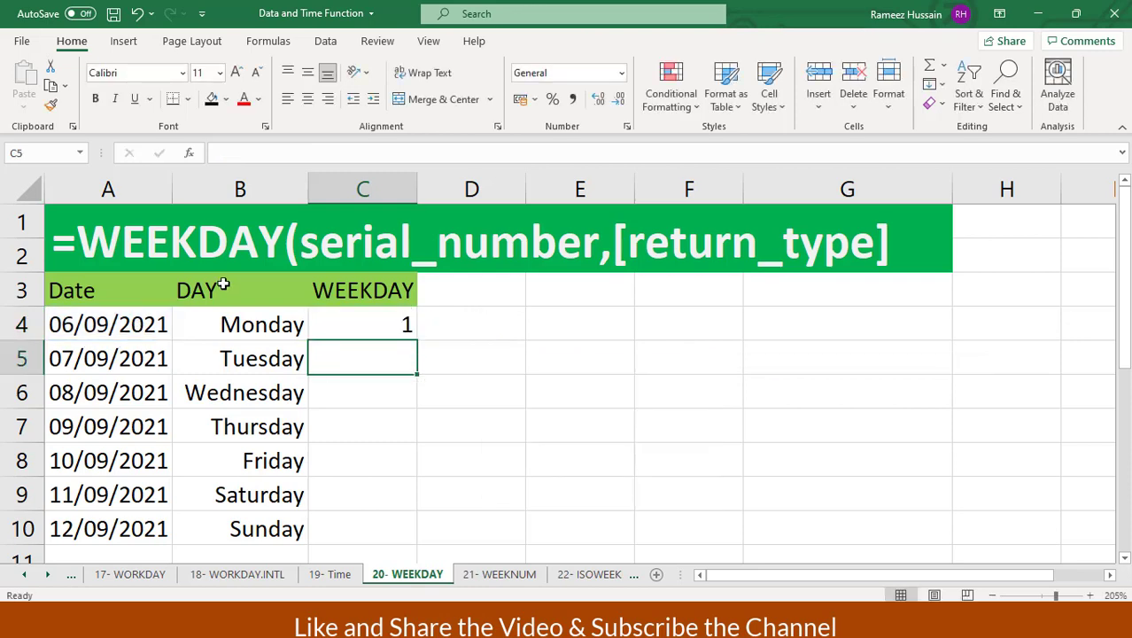
- Fill the WEEKDAY formula from C4 down to C10 and check the copied cells one by one
{"action": "left_click", "coordinate": [347, 330]}
{"action": "double_click", "coordinate": [418, 340]}
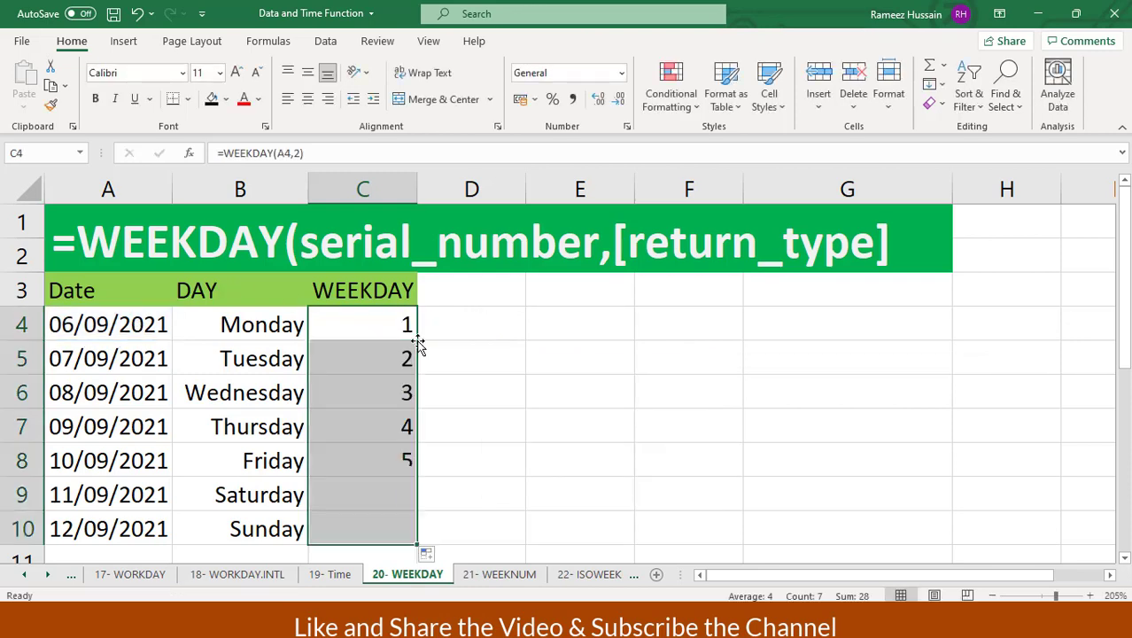
{"action": "left_click", "coordinate": [394, 330]}
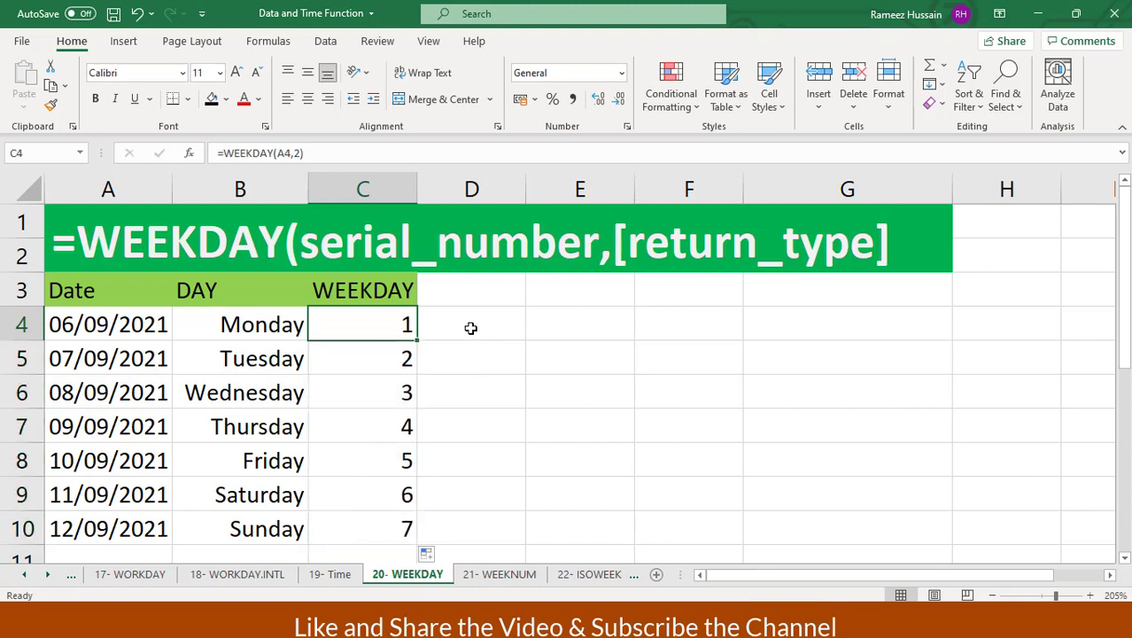
{"action": "key", "text": "Down"}
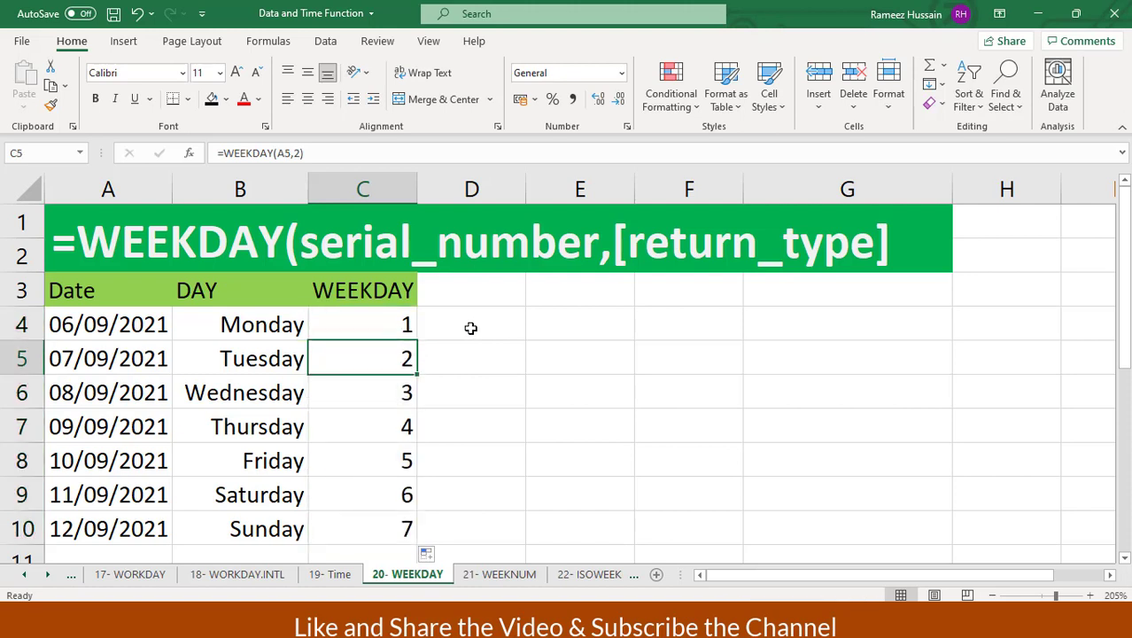
{"action": "key", "text": "Down"}
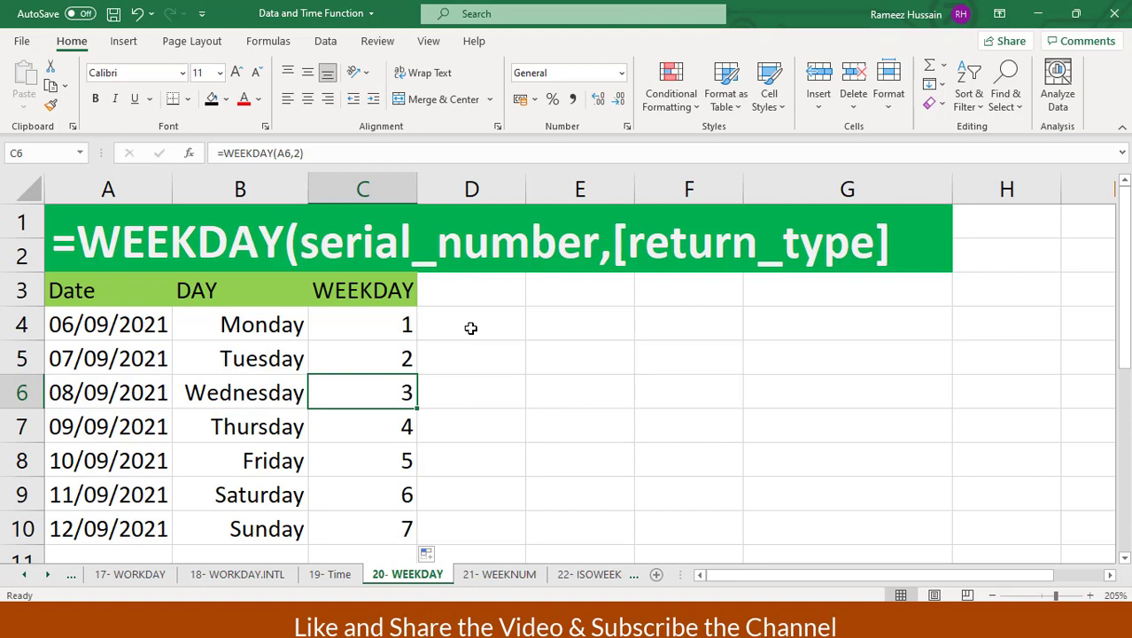
{"action": "key", "text": "Down"}
{"action": "key", "text": "Down"}
- Enter =WEEKDAY(A4,1) in D4 to number the weekday with Sunday as 1
{"action": "left_click", "coordinate": [470, 327]}
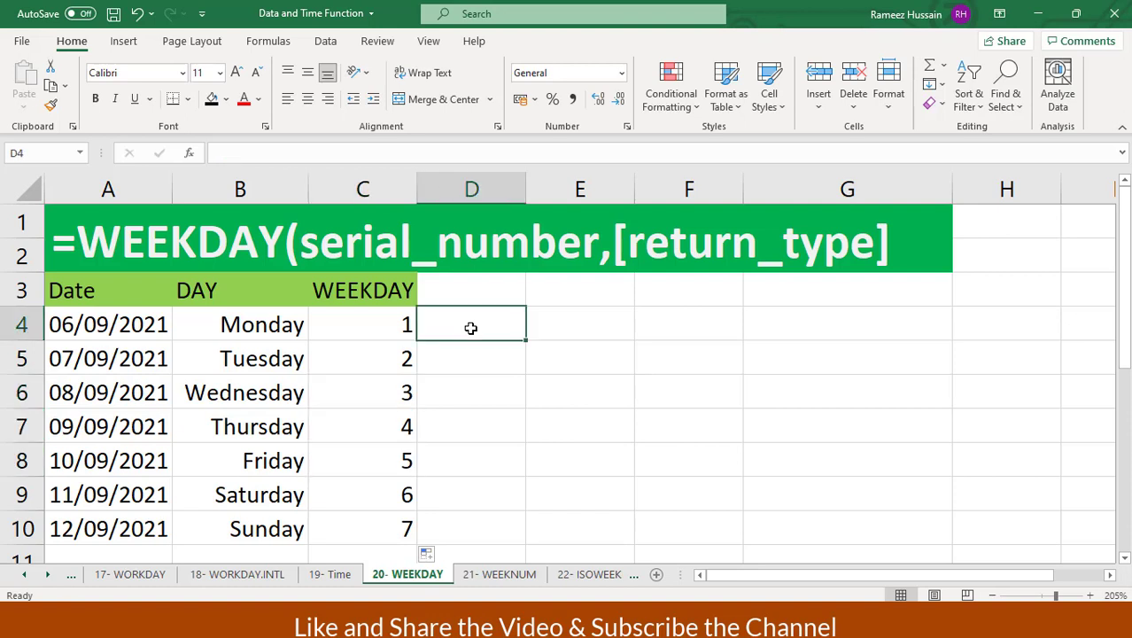
{"action": "type", "text": "=weekday"}
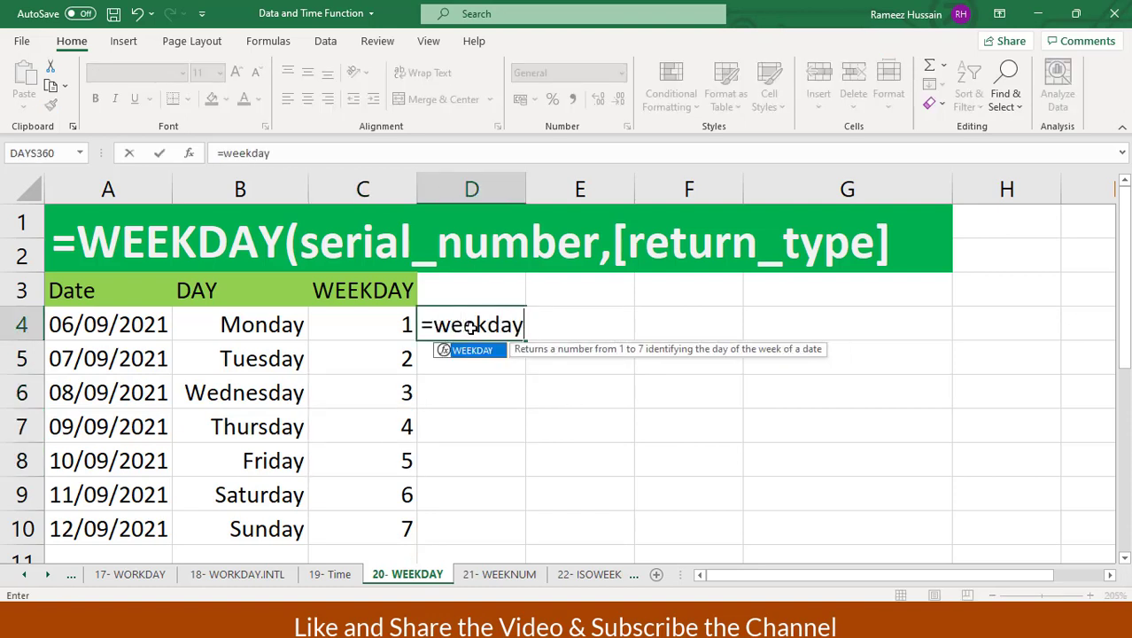
{"action": "key", "text": "Tab"}
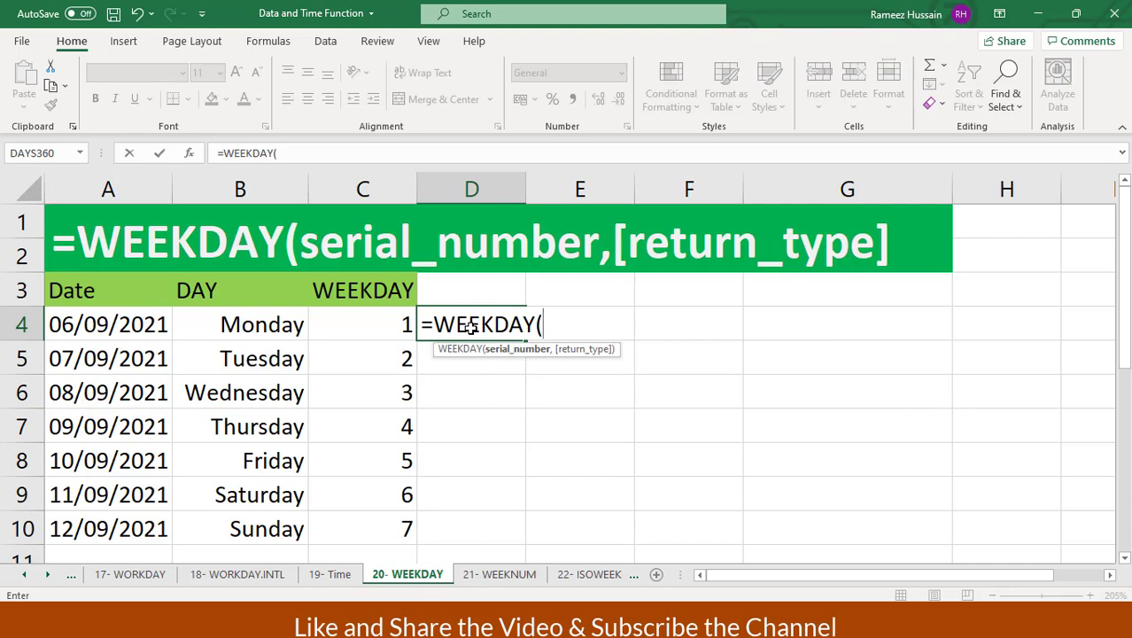
{"action": "left_click", "coordinate": [153, 324]}
{"action": "type", "text": ","}
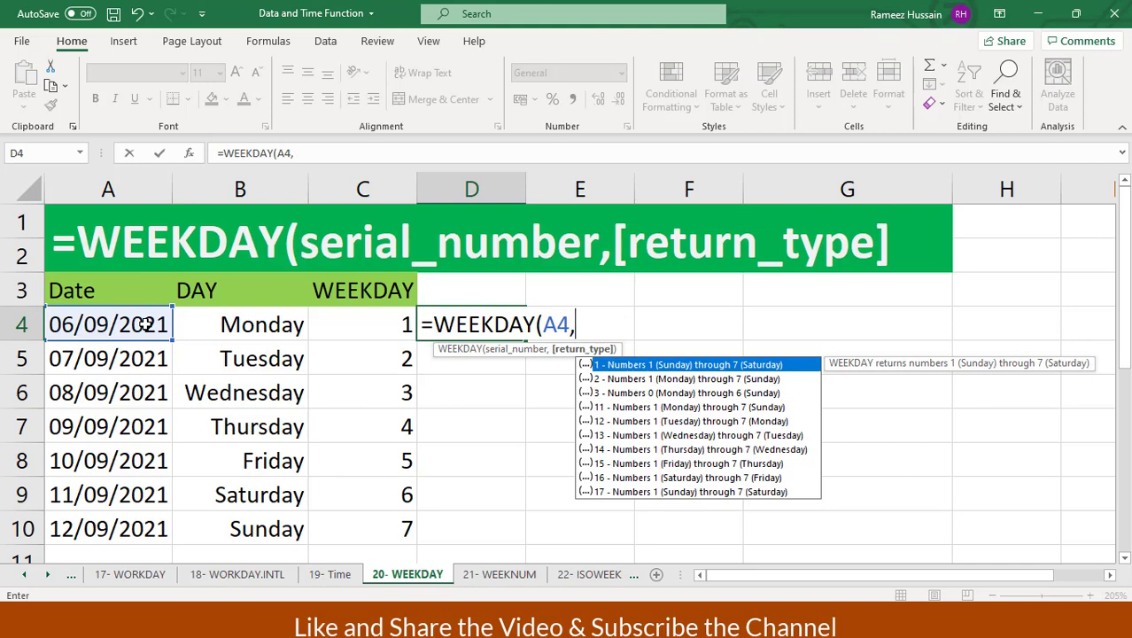
{"action": "type", "text": "1)"}
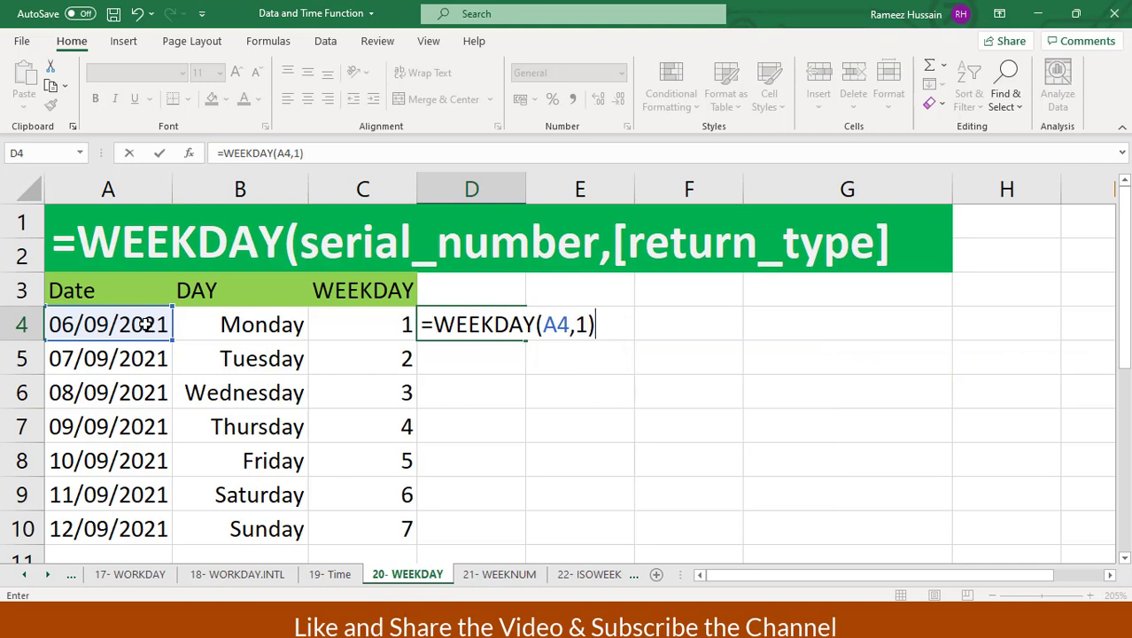
{"action": "key", "text": "Return"}
- Fill the D4 formula down to D10 and compare the Sunday row across the columns
{"action": "left_click", "coordinate": [465, 326]}
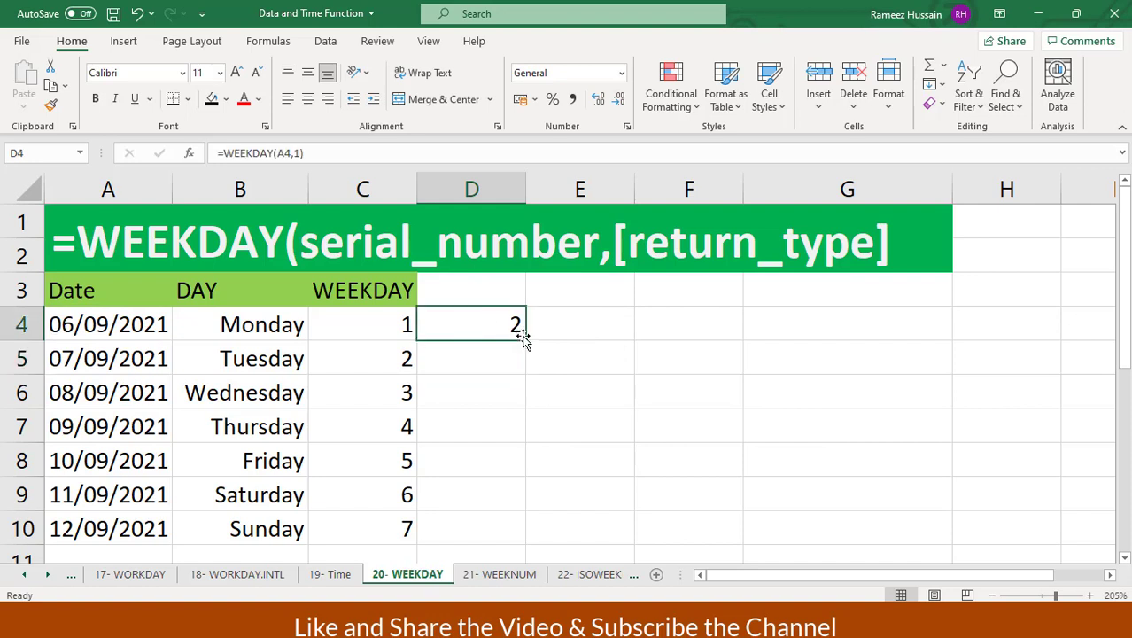
{"action": "double_click", "coordinate": [525, 338]}
{"action": "left_click", "coordinate": [475, 331]}
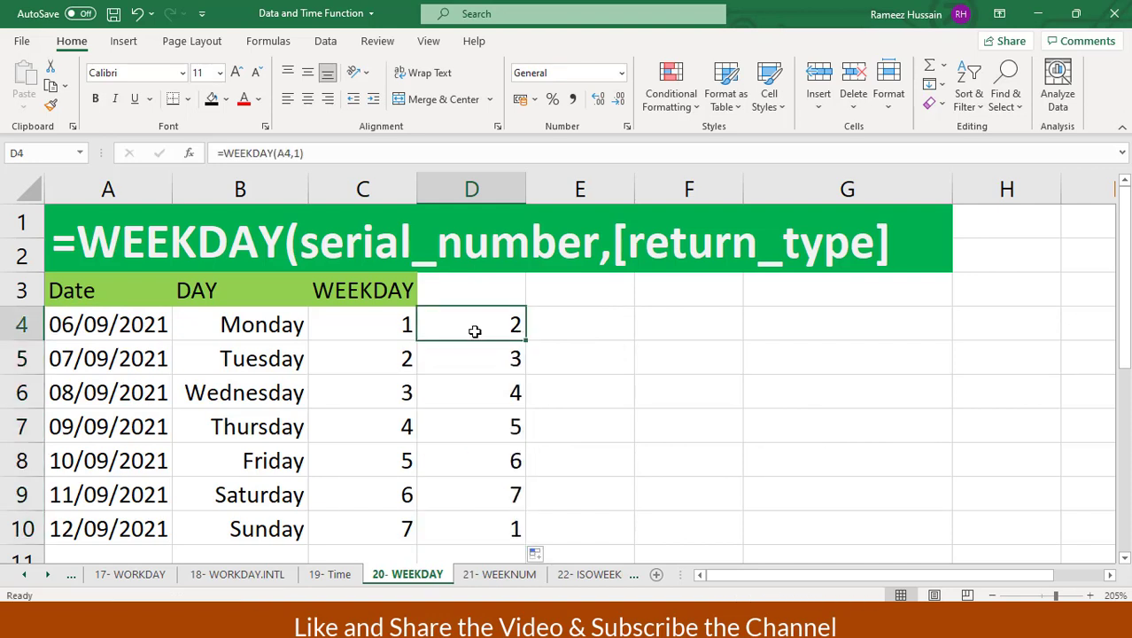
{"action": "left_click", "coordinate": [491, 524]}
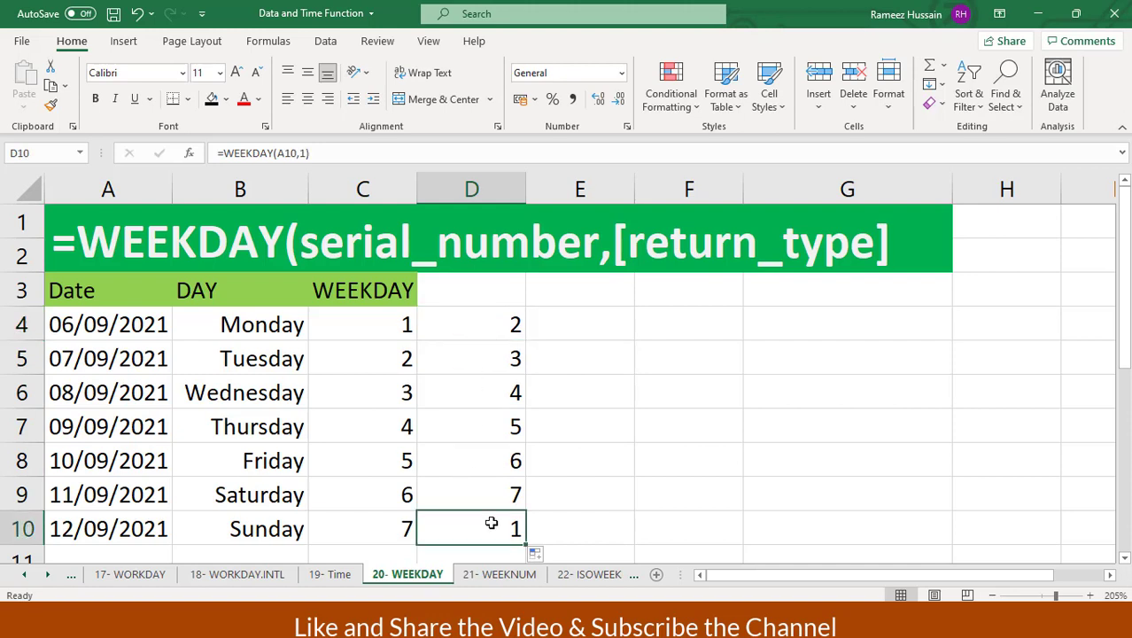
{"action": "key", "text": "Left"}
{"action": "key", "text": "Left"}
{"action": "key", "text": "Right"}
{"action": "key", "text": "Right"}
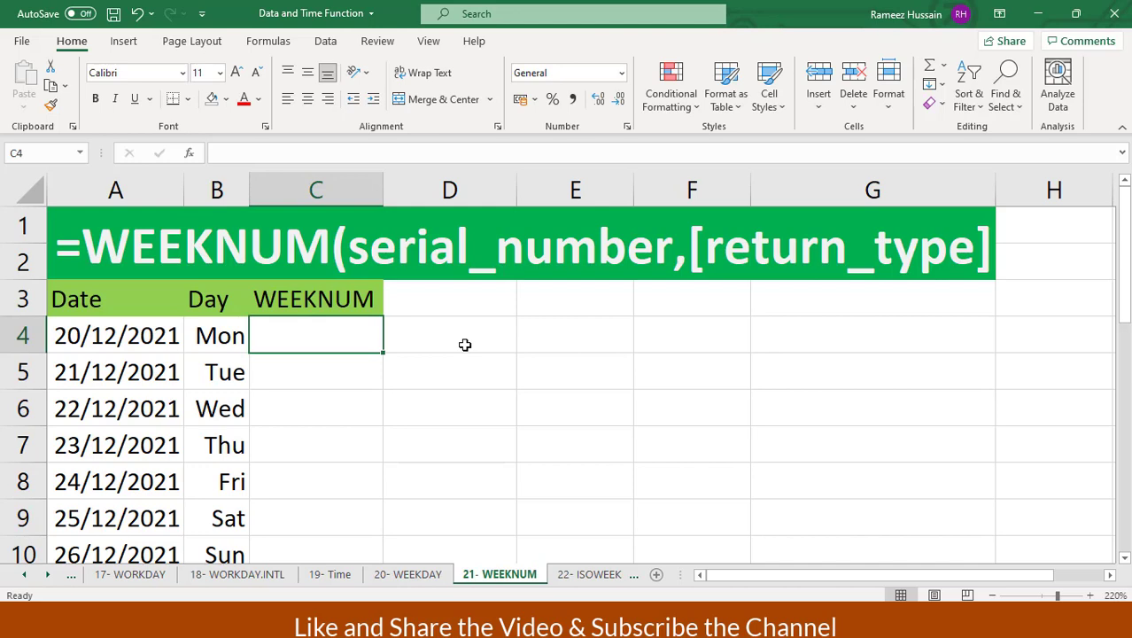
- Examine the range of dates and day names on the 21- WEEKNUM sheet, from row 4 to the last entry
{"action": "key", "text": "Left"}
{"action": "key", "text": "Left"}
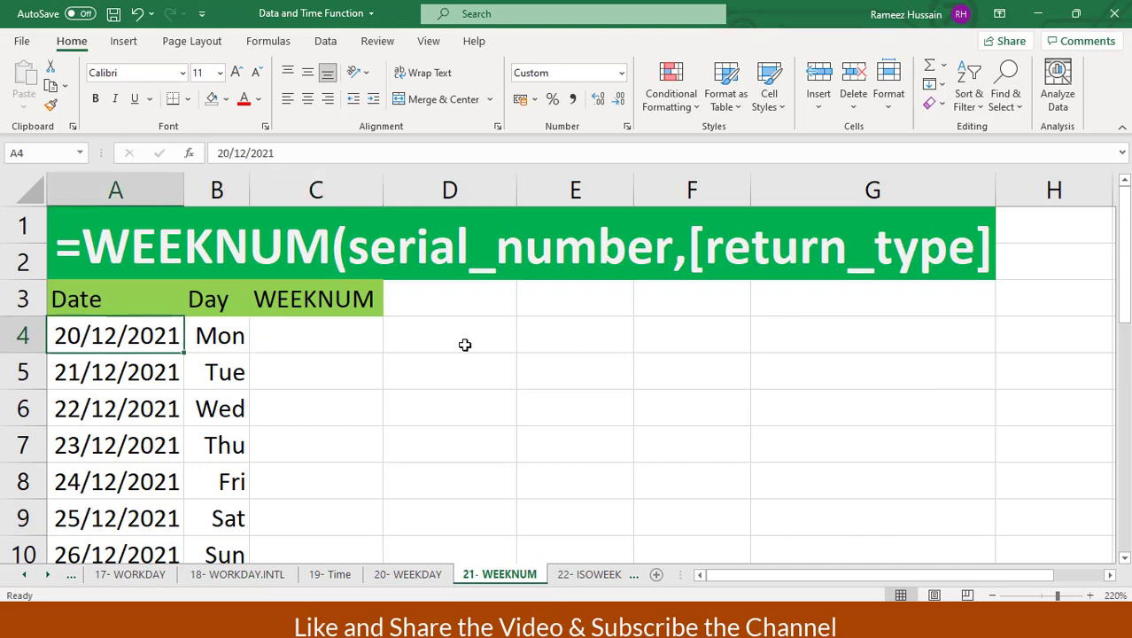
{"action": "key", "text": "ctrl+Down"}
{"action": "key", "text": "Right"}
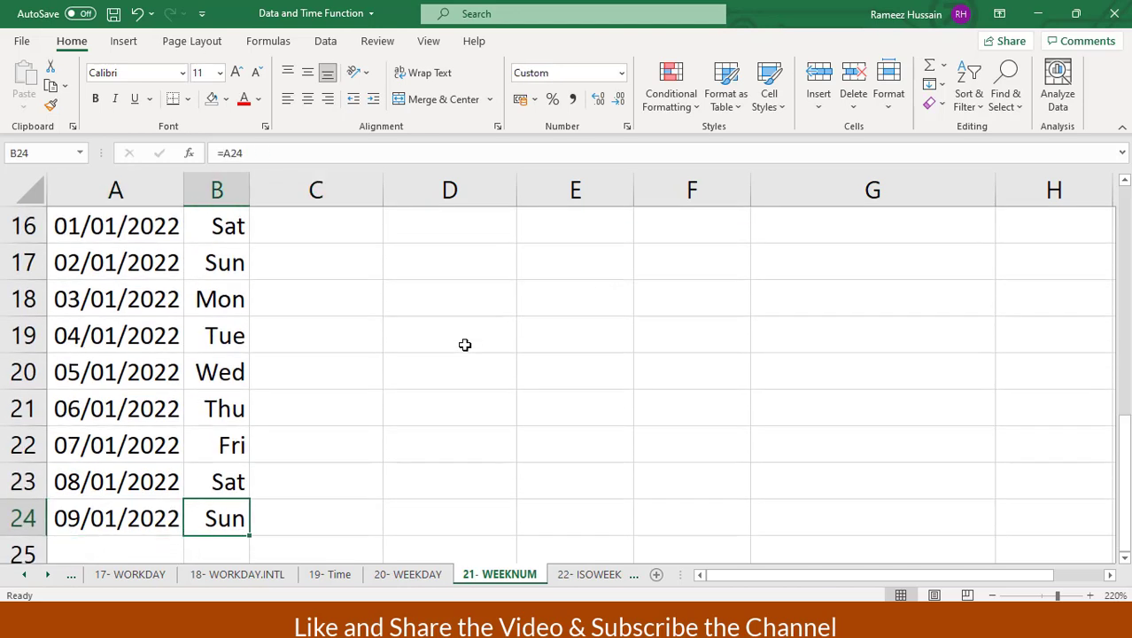
{"action": "key", "text": "ctrl+Up"}
{"action": "key", "text": "Down"}
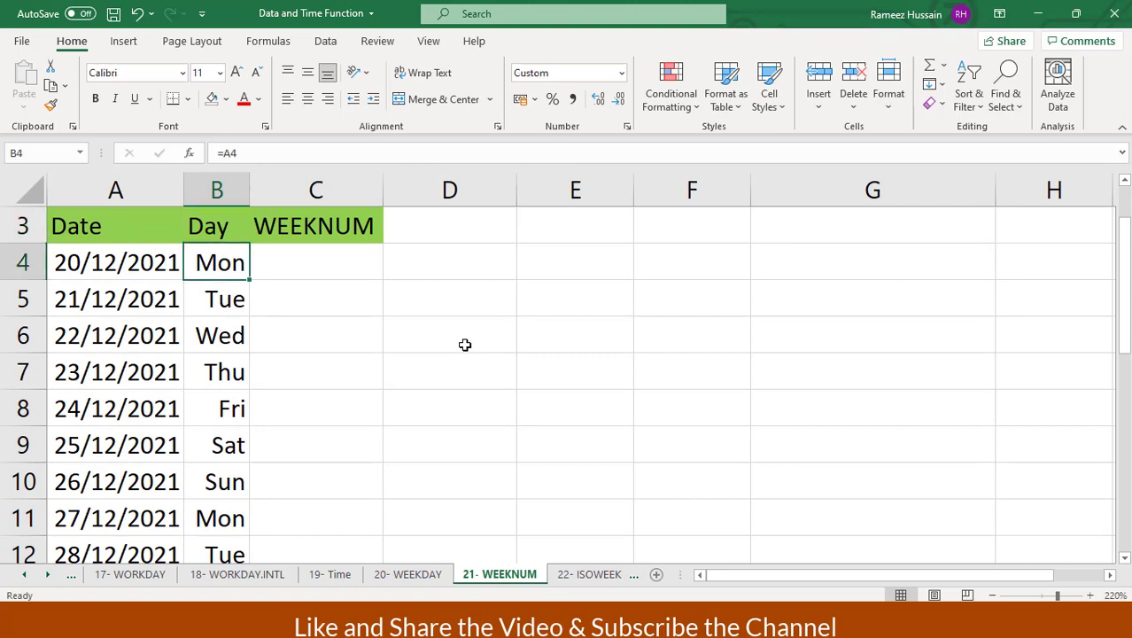
- Enter =WEEKNUM(A4,2) in C4 to get the week number with weeks beginning on Monday
{"action": "key", "text": "Right"}
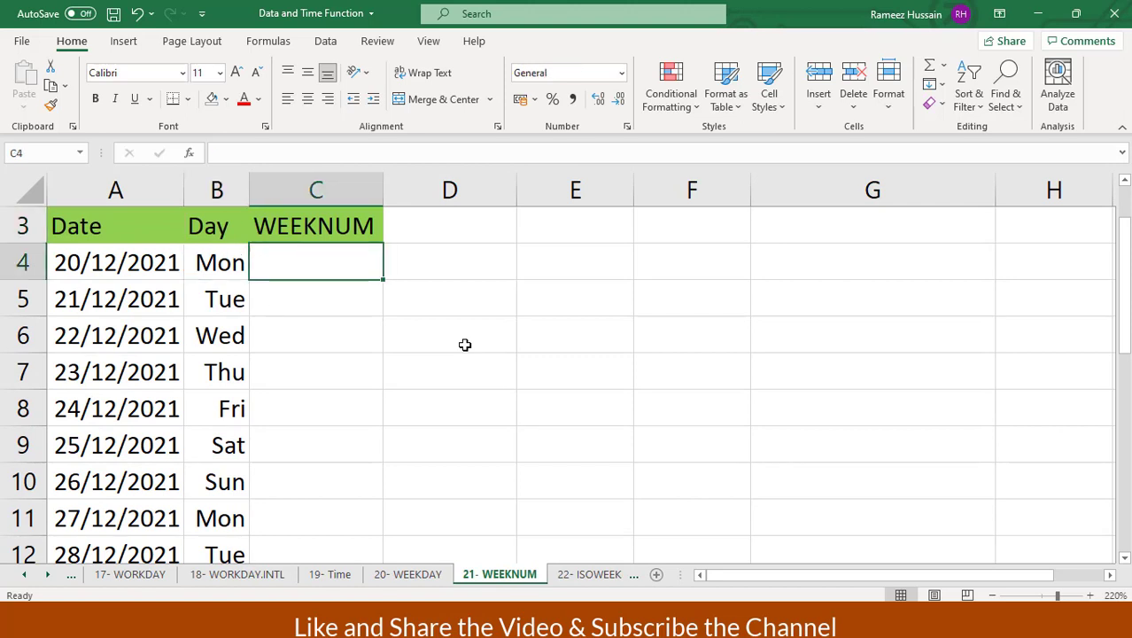
{"action": "scroll", "coordinate": [465, 345], "scroll_direction": "up", "scroll_amount": 1}
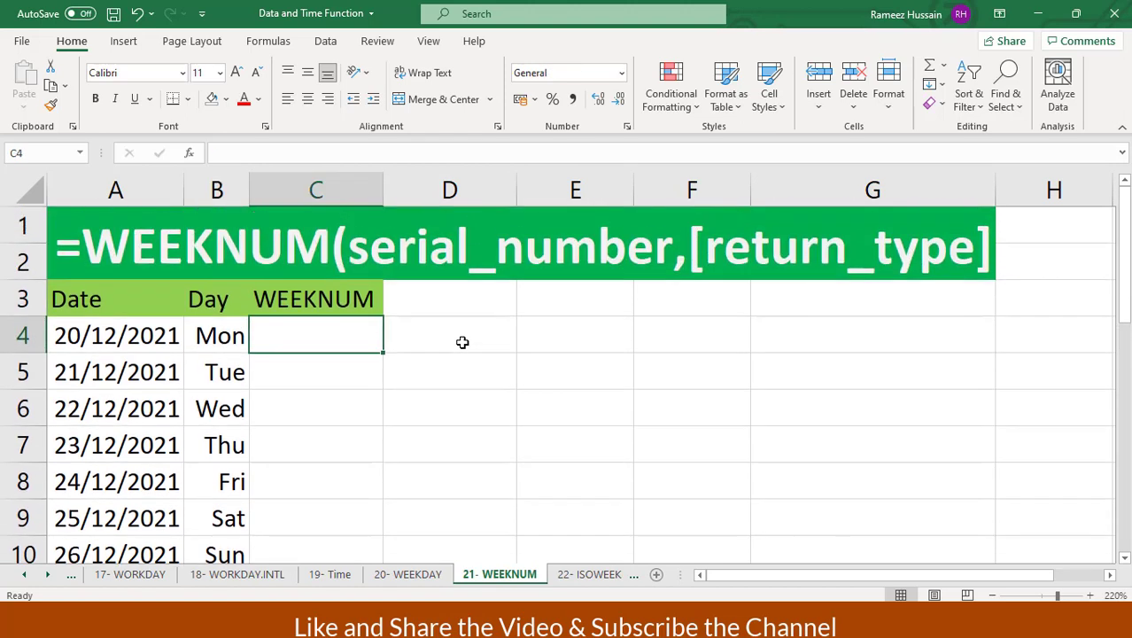
{"action": "type", "text": "=weeknum"}
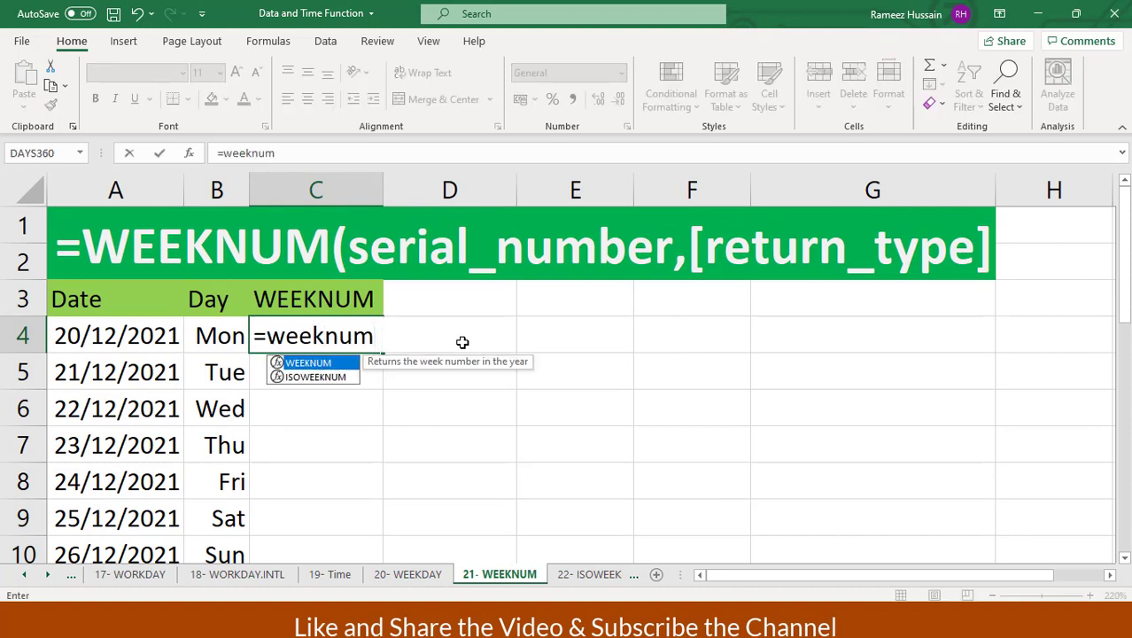
{"action": "key", "text": "Tab"}
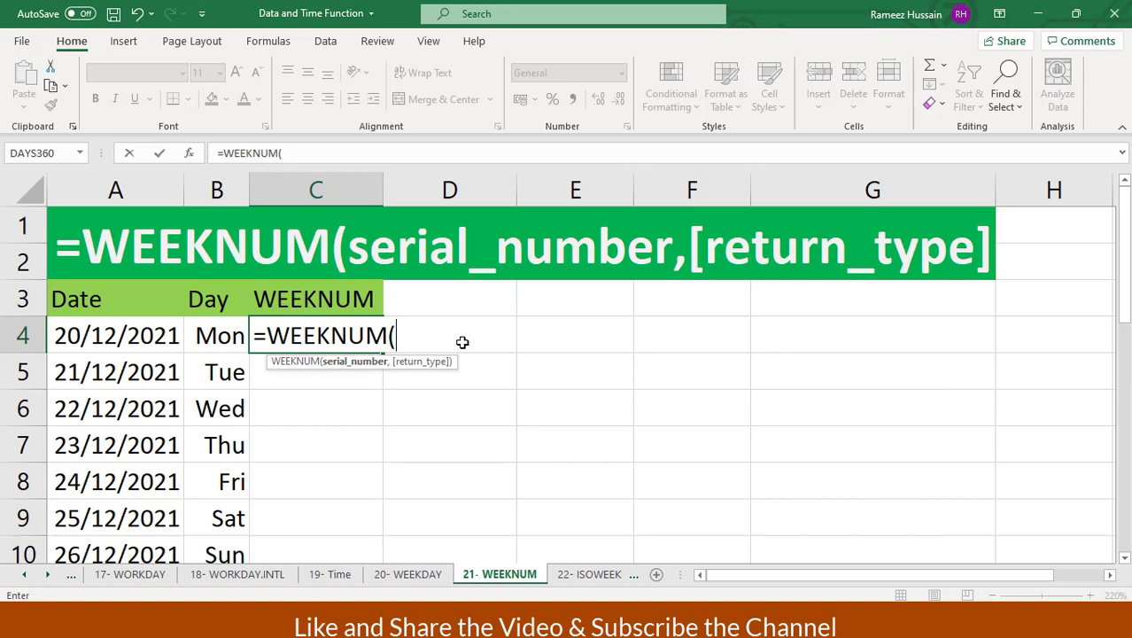
{"action": "left_click", "coordinate": [128, 331]}
{"action": "type", "text": ","}
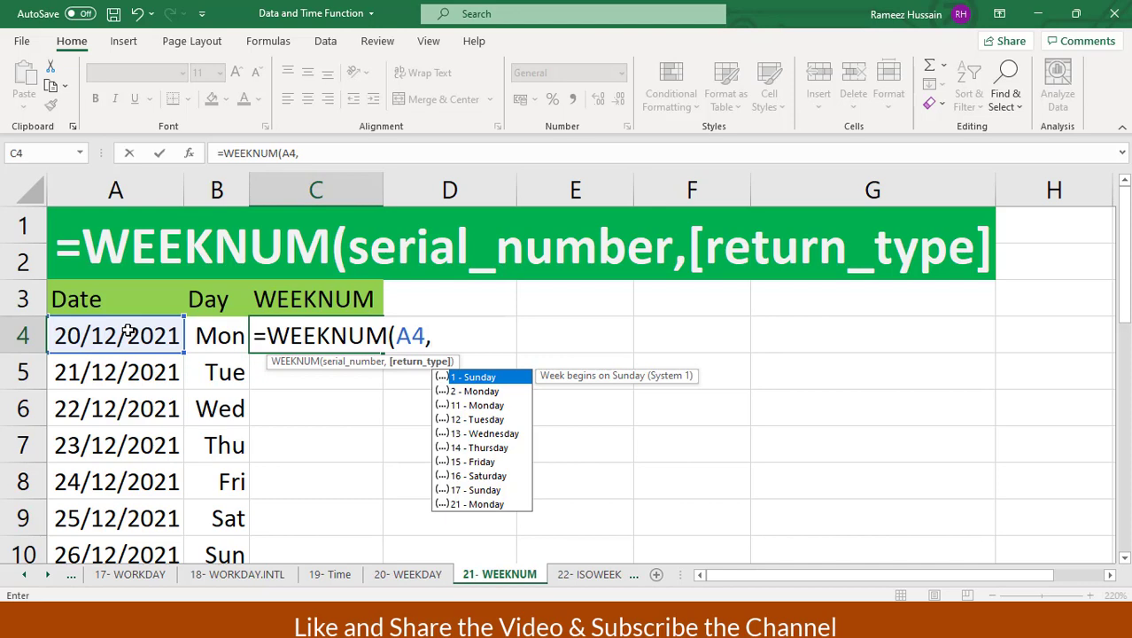
{"action": "key", "text": "Down"}
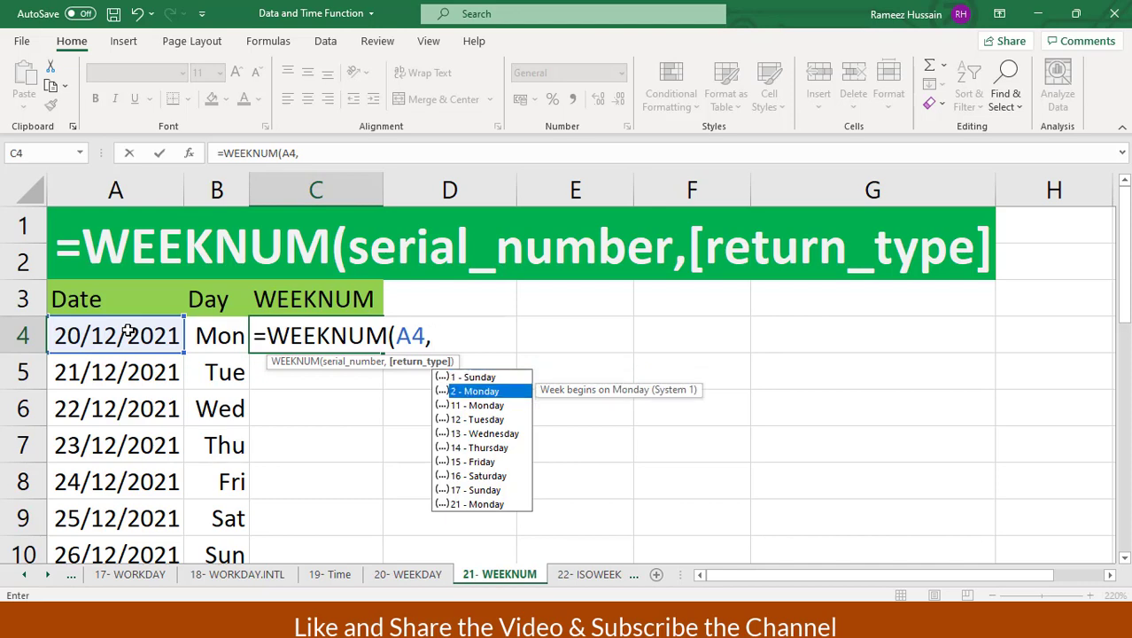
{"action": "type", "text": "2)"}
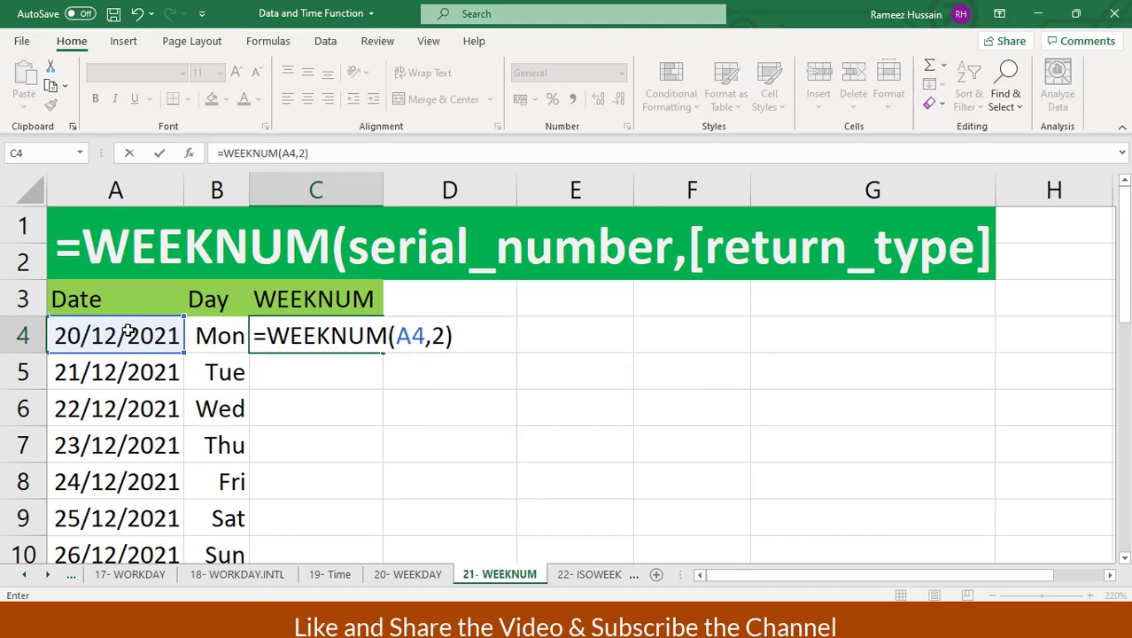
{"action": "key", "text": "Return"}
- Fill the WEEKNUM formula from C4 down alongside all the listed dates
{"action": "left_click", "coordinate": [338, 330]}
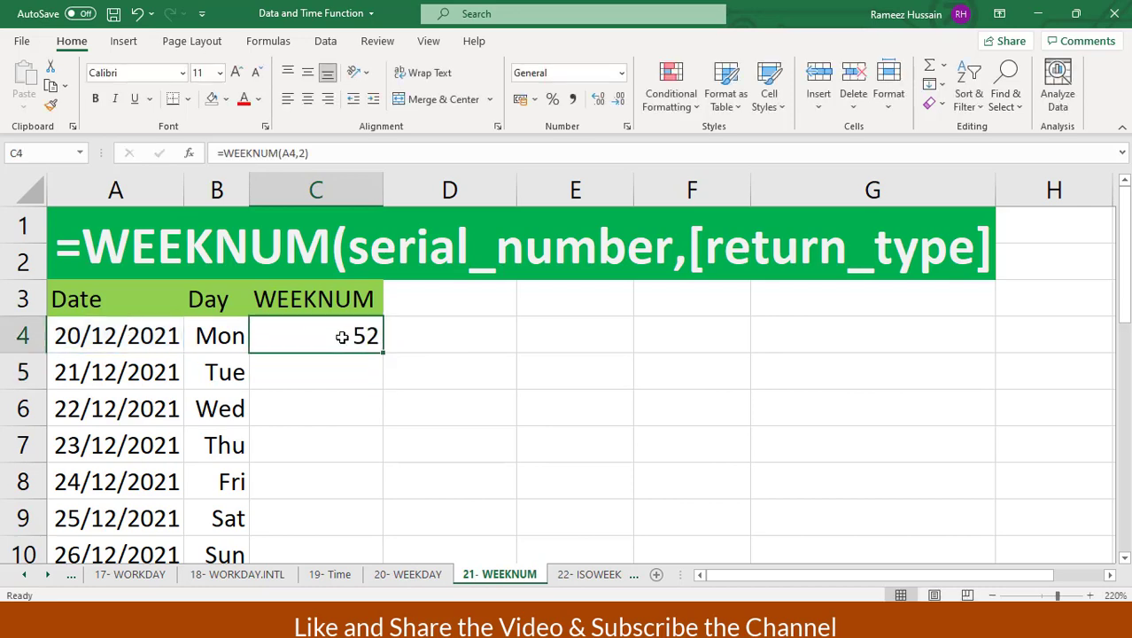
{"action": "double_click", "coordinate": [386, 348]}
{"action": "left_click", "coordinate": [359, 335]}
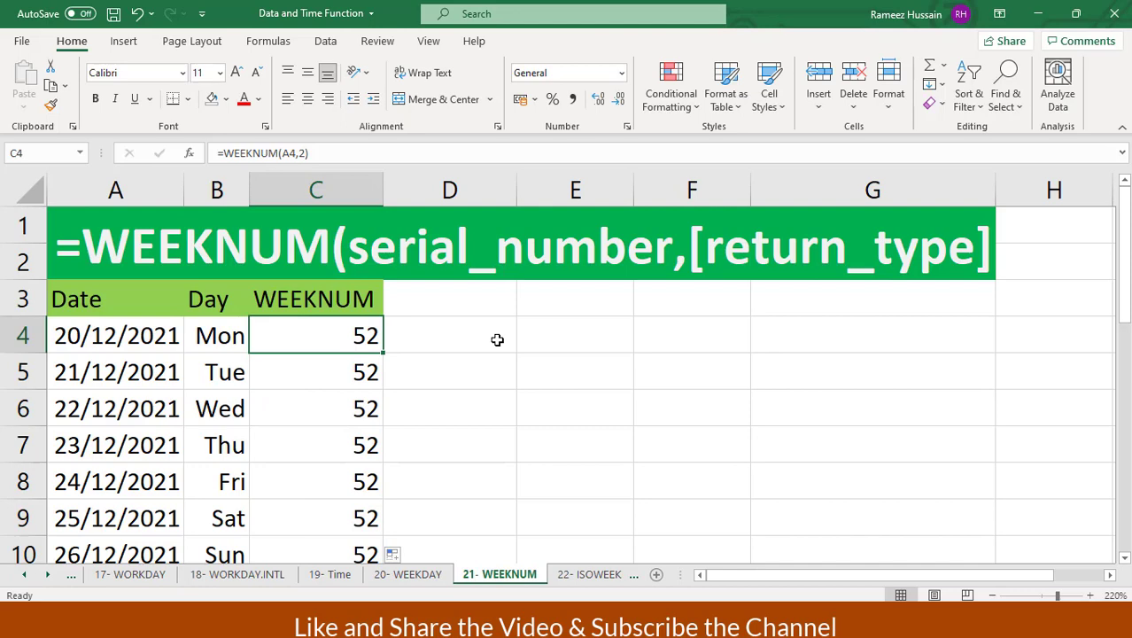
- Examine the WEEKNUM results row by row from 20/12/2021 through 31/12/2021
{"action": "key", "text": "Down"}
{"action": "key", "text": "Down"}
{"action": "key", "text": "Down"}
{"action": "key", "text": "Down"}
{"action": "key", "text": "Down"}
{"action": "key", "text": "Down"}
{"action": "key", "text": "Down"}
{"action": "key", "text": "Down"}
{"action": "key", "text": "Down"}
{"action": "key", "text": "Down"}
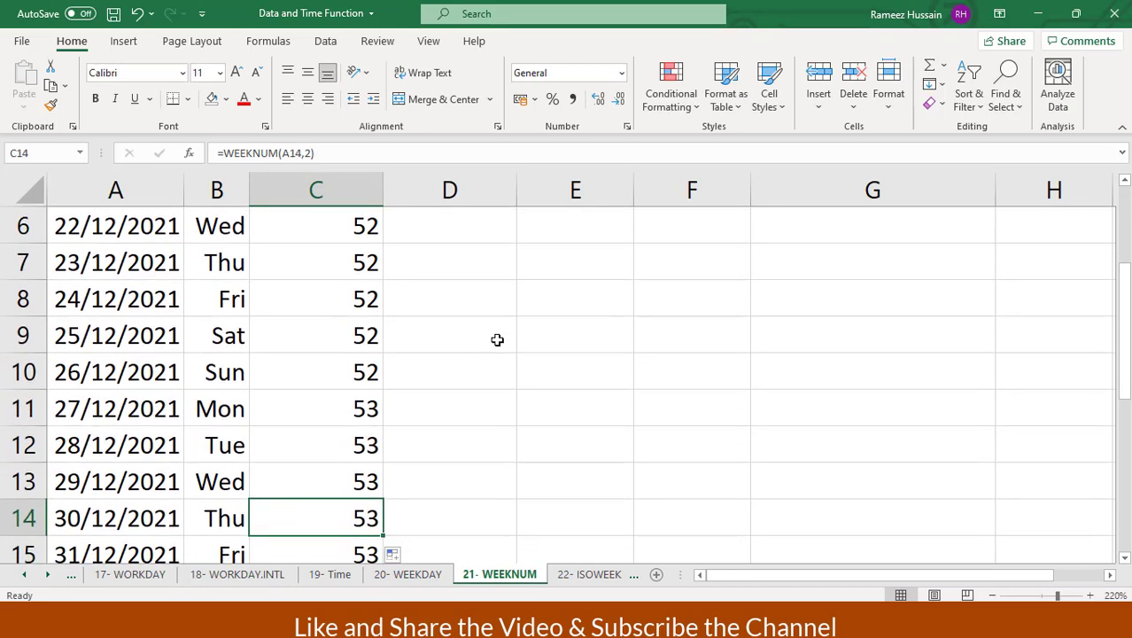
{"action": "key", "text": "Down"}
{"action": "key", "text": "Left"}
{"action": "key", "text": "Left"}
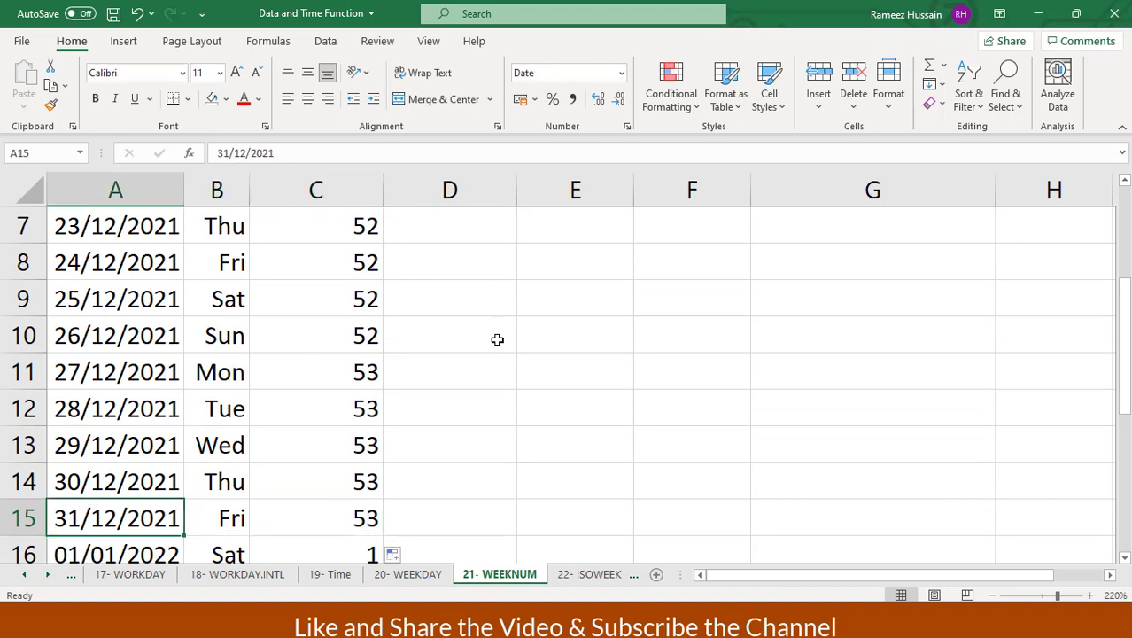
{"action": "key", "text": "Right"}
{"action": "key", "text": "Right"}
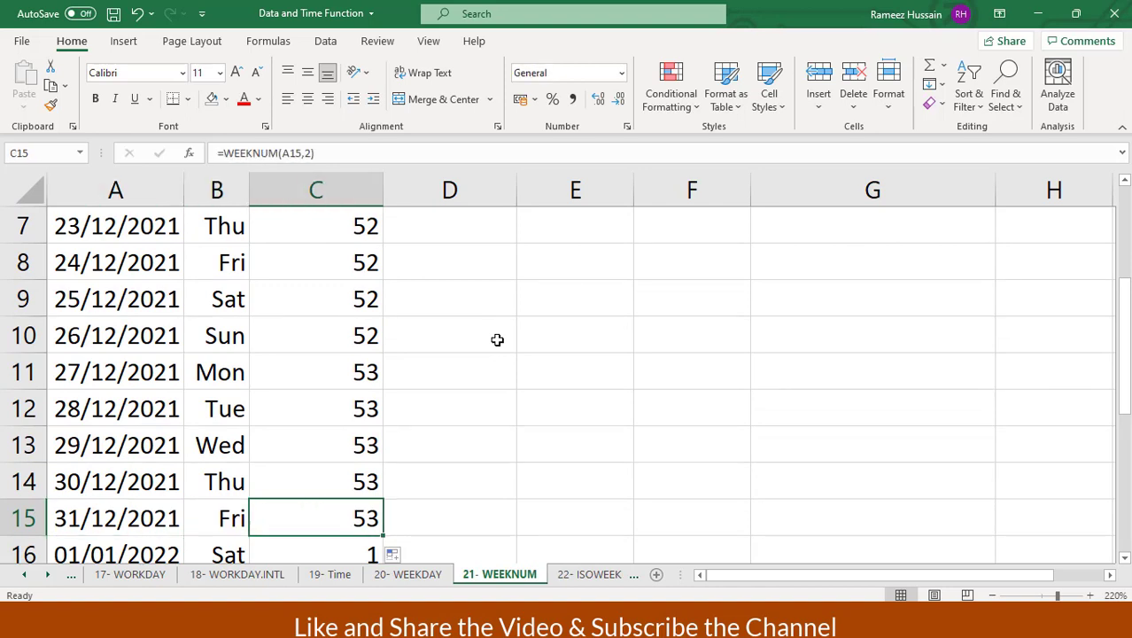
- Compare the WEEKNUM results for the first days of January 2022, from Saturday 01/01/2022 to Monday 03/01/2022
{"action": "key", "text": "Down"}
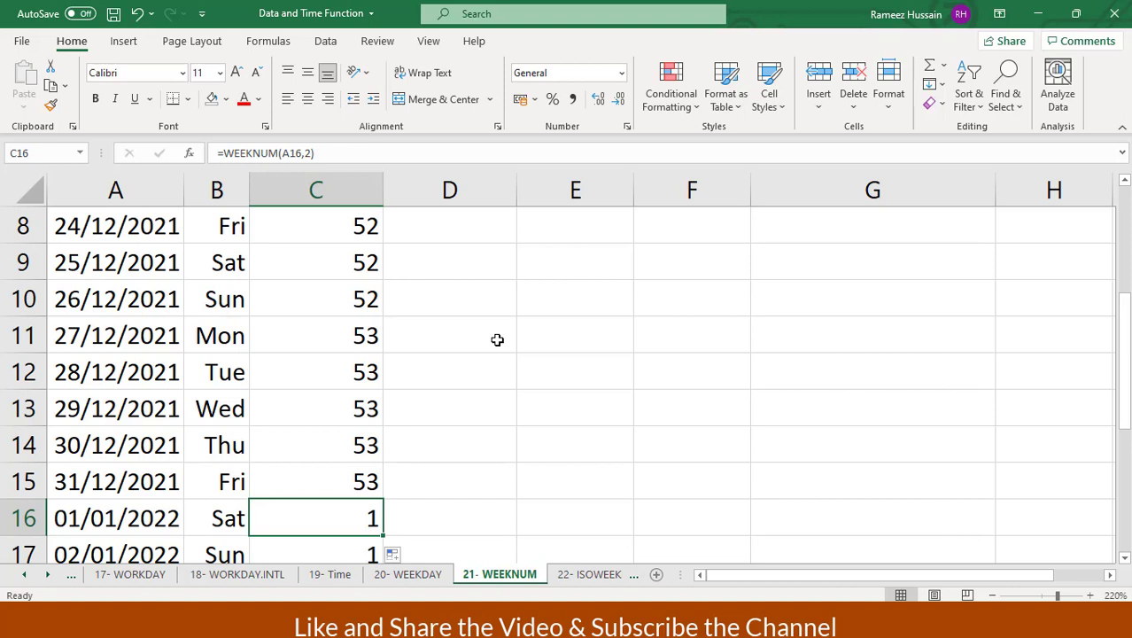
{"action": "key", "text": "Down"}
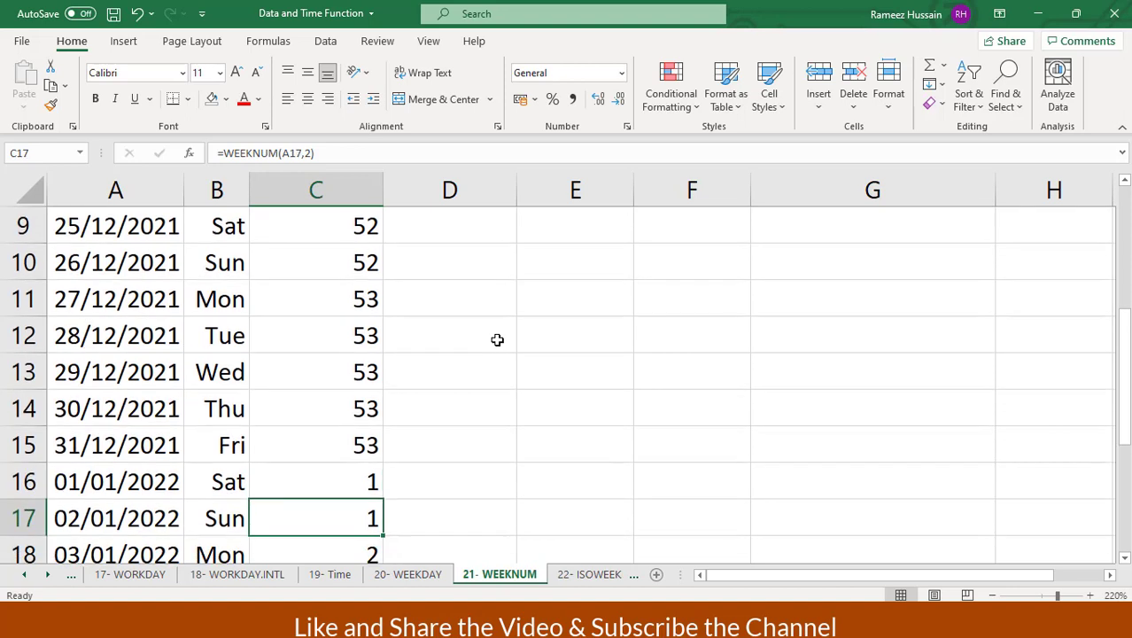
{"action": "key", "text": "Down"}
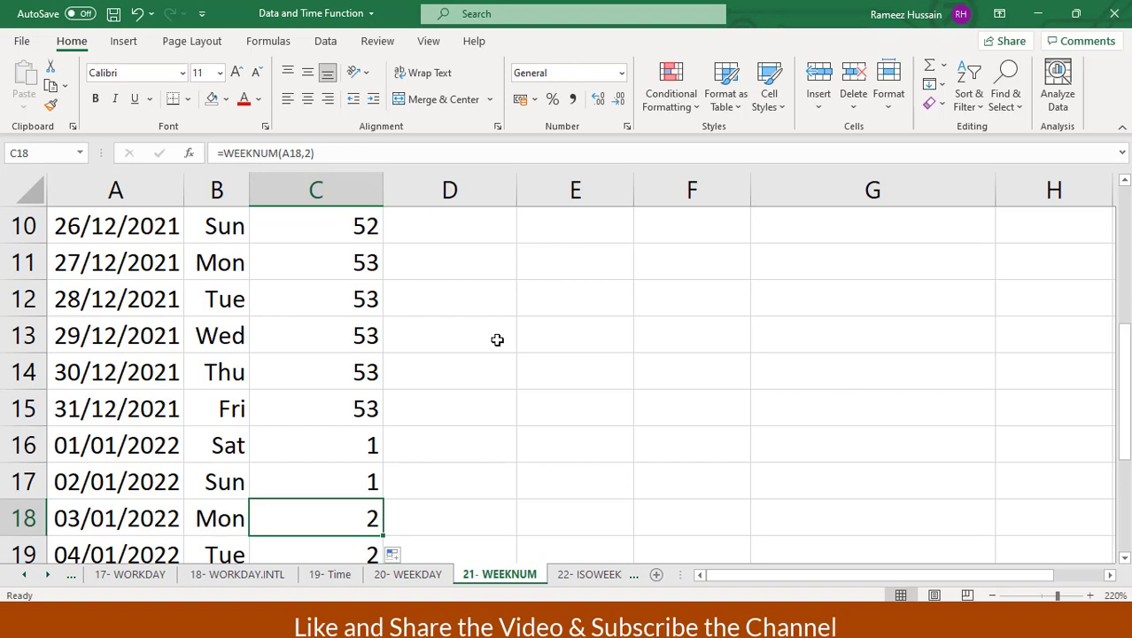
{"action": "key", "text": "Up"}
{"action": "key", "text": "Up"}
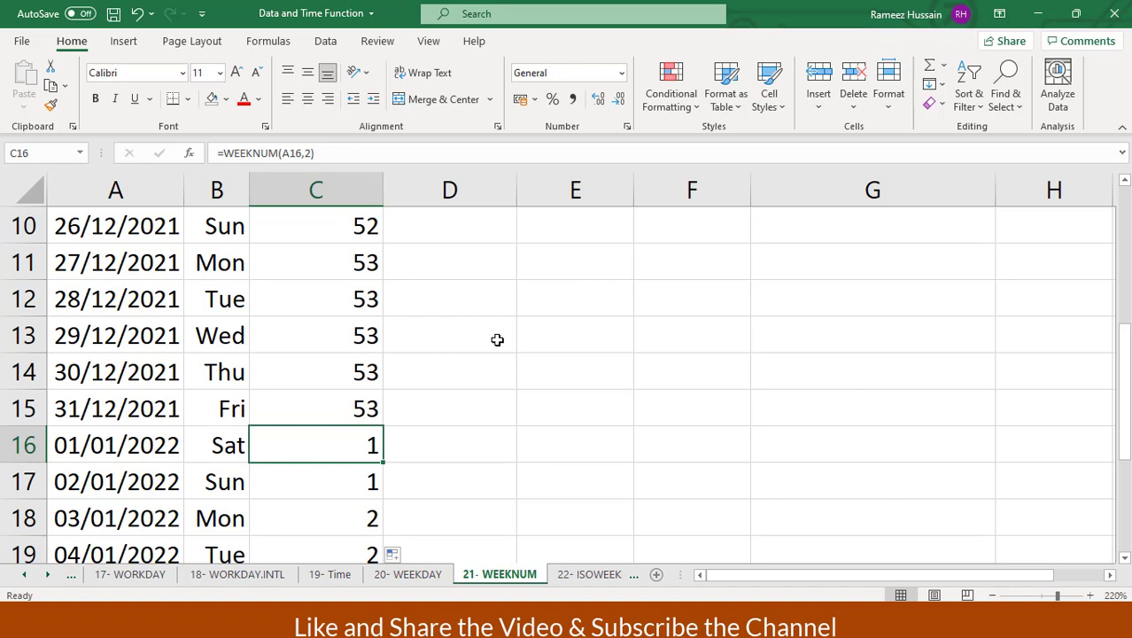
{"action": "key", "text": "Down"}
{"action": "key", "text": "Down"}
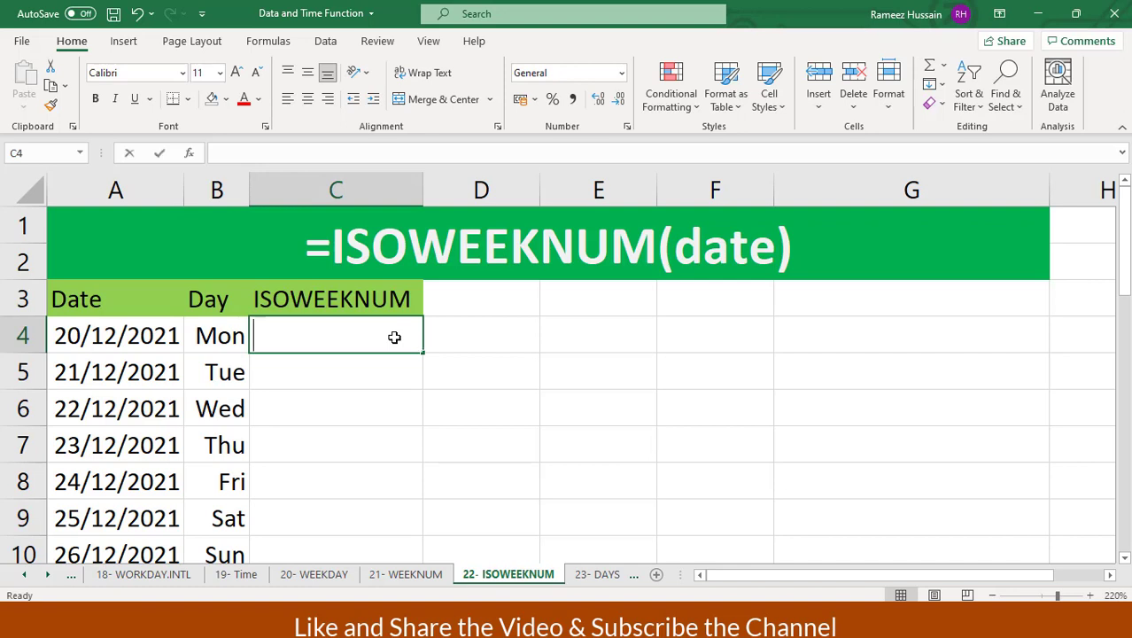
- Enter =ISOWEEKNUM(A4) in C4 to get the ISO week number of the first date
{"action": "type", "text": "=isowee"}
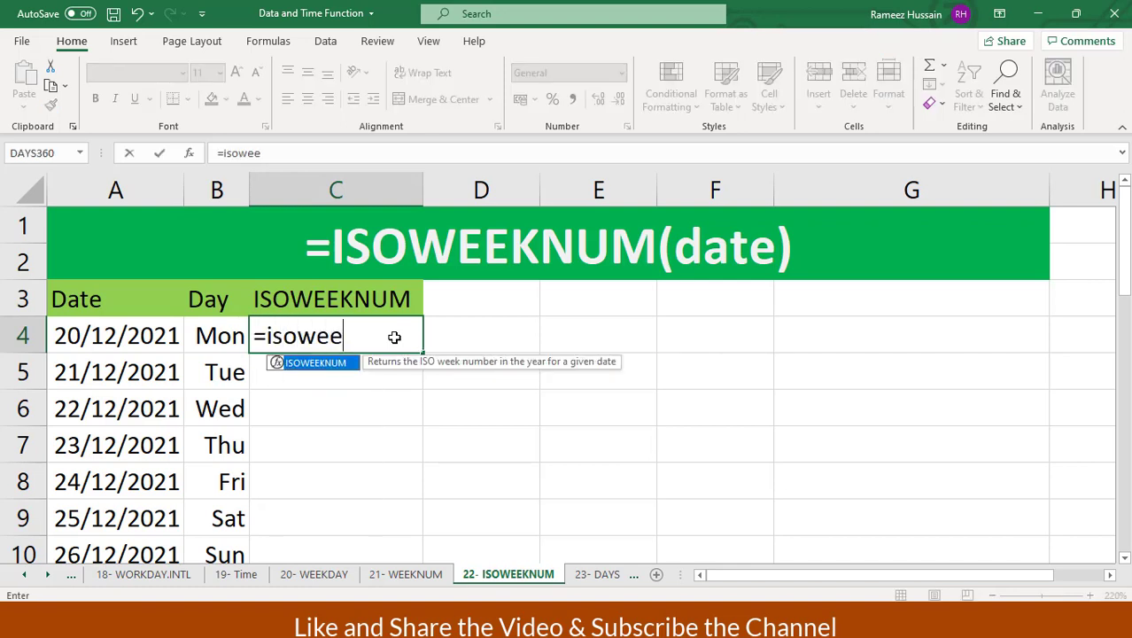
{"action": "key", "text": "Tab"}
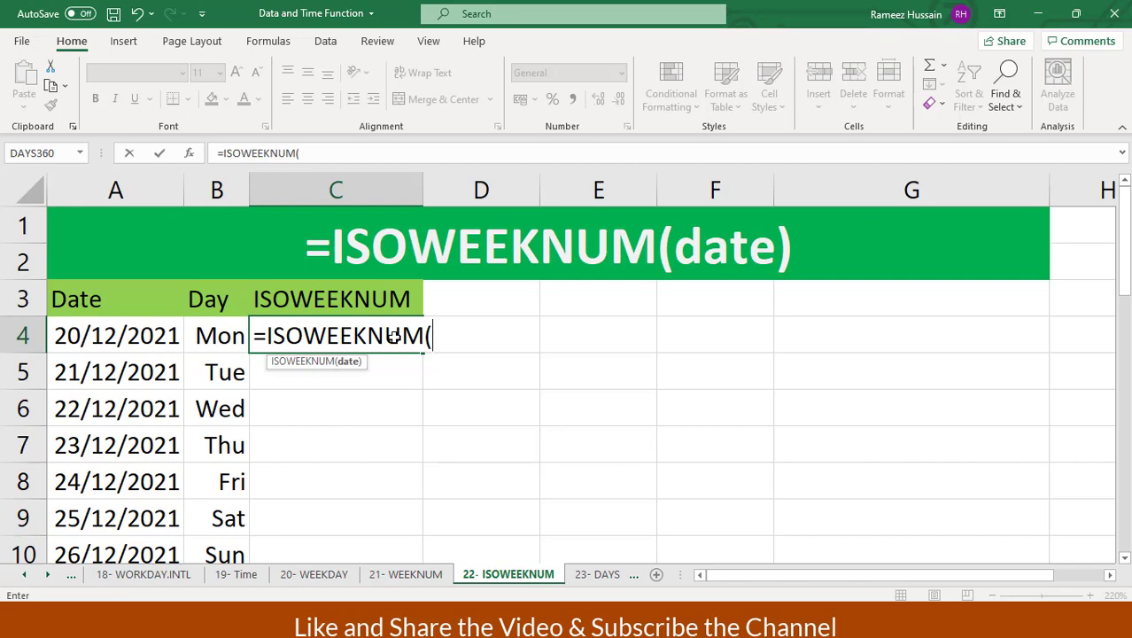
{"action": "left_click", "coordinate": [104, 329]}
{"action": "type", "text": ")"}
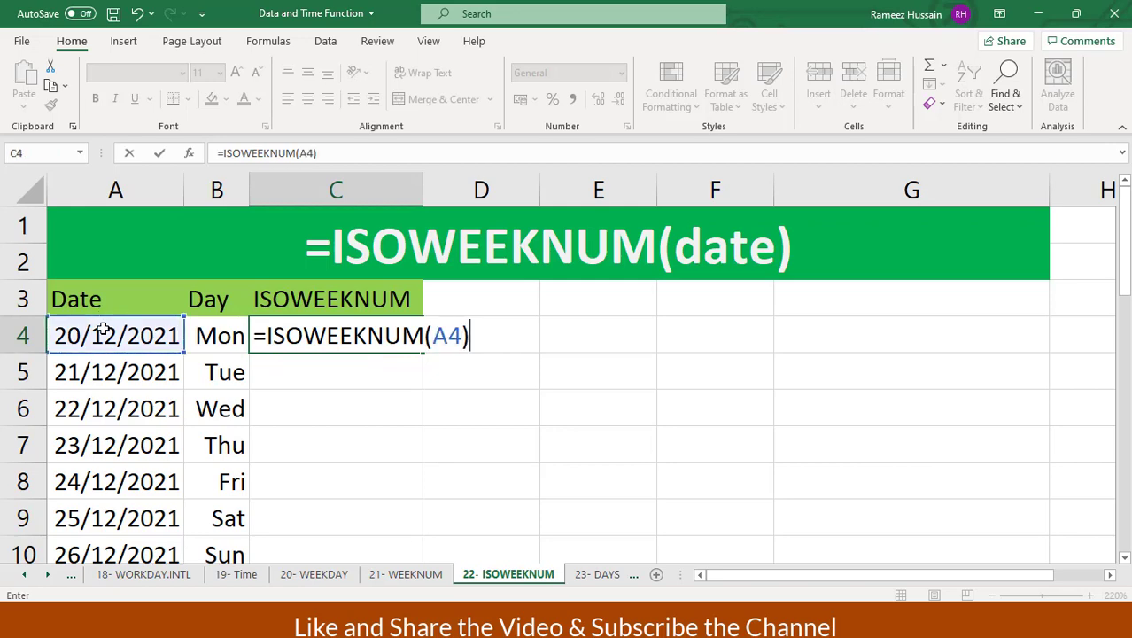
{"action": "key", "text": "Return"}
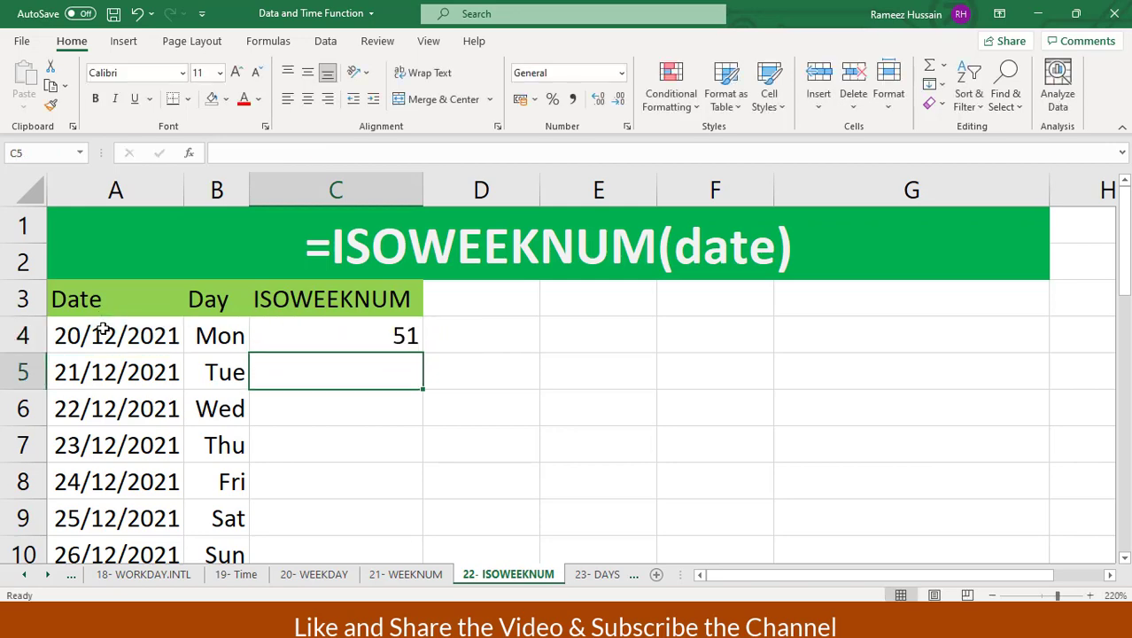
- Fill the ISOWEEKNUM formula from C4 down alongside all the listed dates
{"action": "left_click", "coordinate": [343, 340]}
{"action": "double_click", "coordinate": [424, 354]}
{"action": "left_click", "coordinate": [380, 339]}
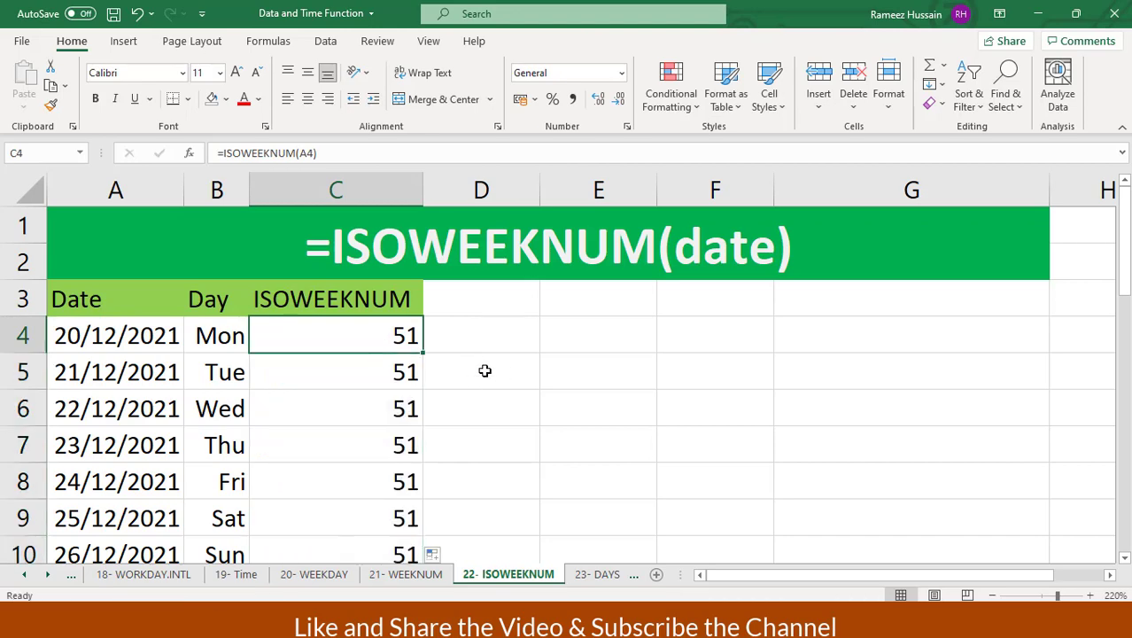
- Examine the ISO week numbers across the year change, from 31/12/2021 to Monday 03/01/2022
{"action": "scroll", "coordinate": [446, 375], "scroll_direction": "down", "scroll_amount": 3}
{"action": "scroll", "coordinate": [443, 376], "scroll_direction": "down", "scroll_amount": 1}
{"action": "left_click", "coordinate": [162, 399]}
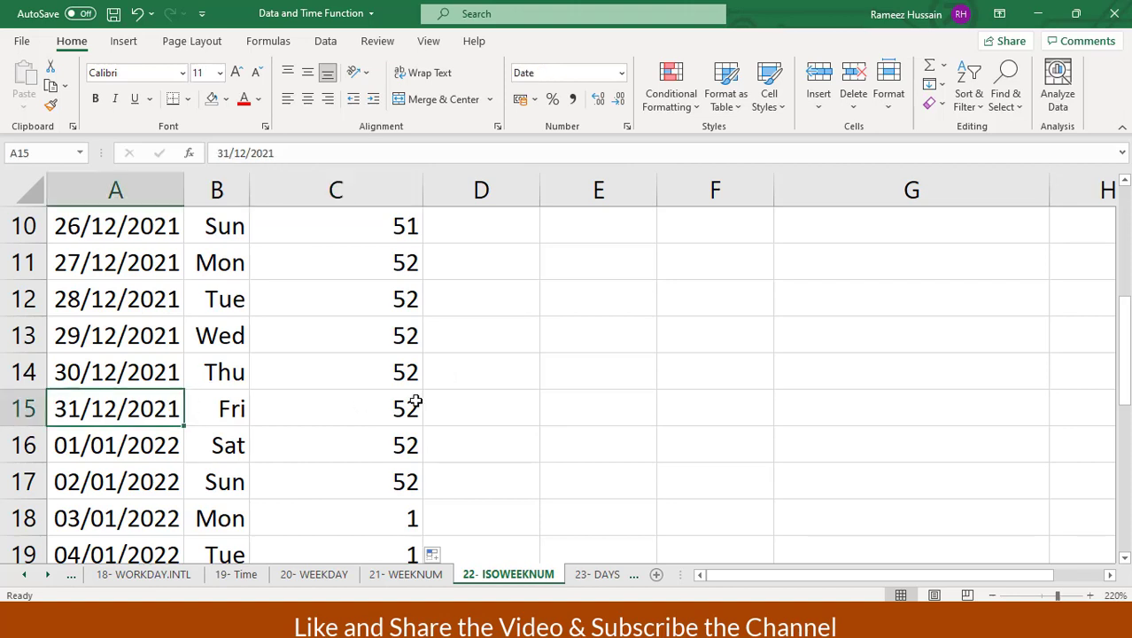
{"action": "key", "text": "Right"}
{"action": "key", "text": "Right"}
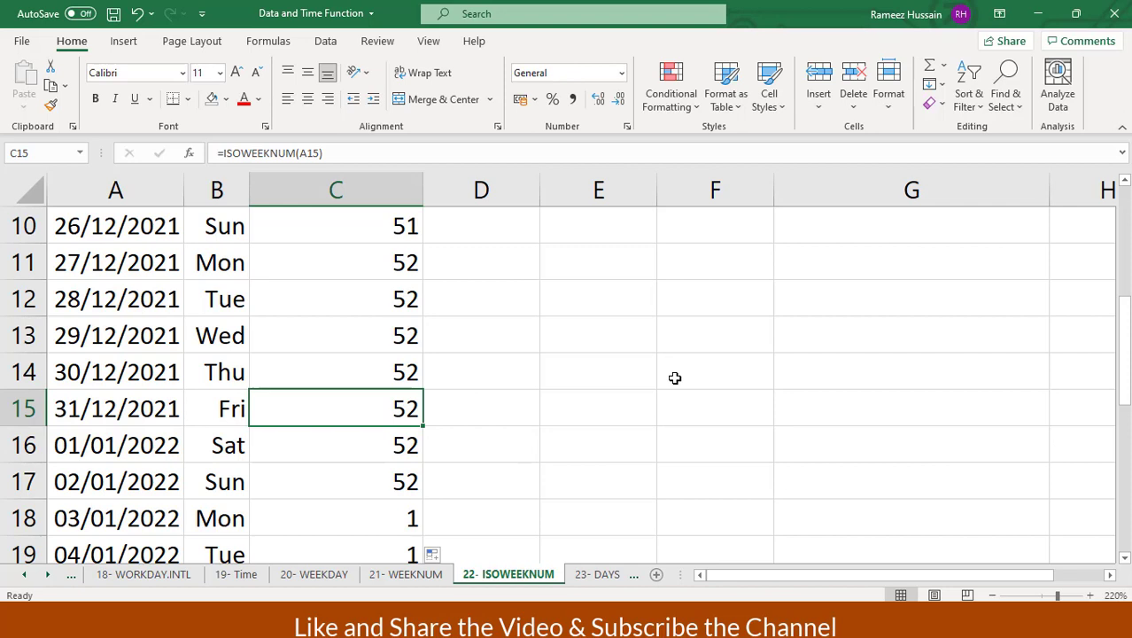
{"action": "key", "text": "Down"}
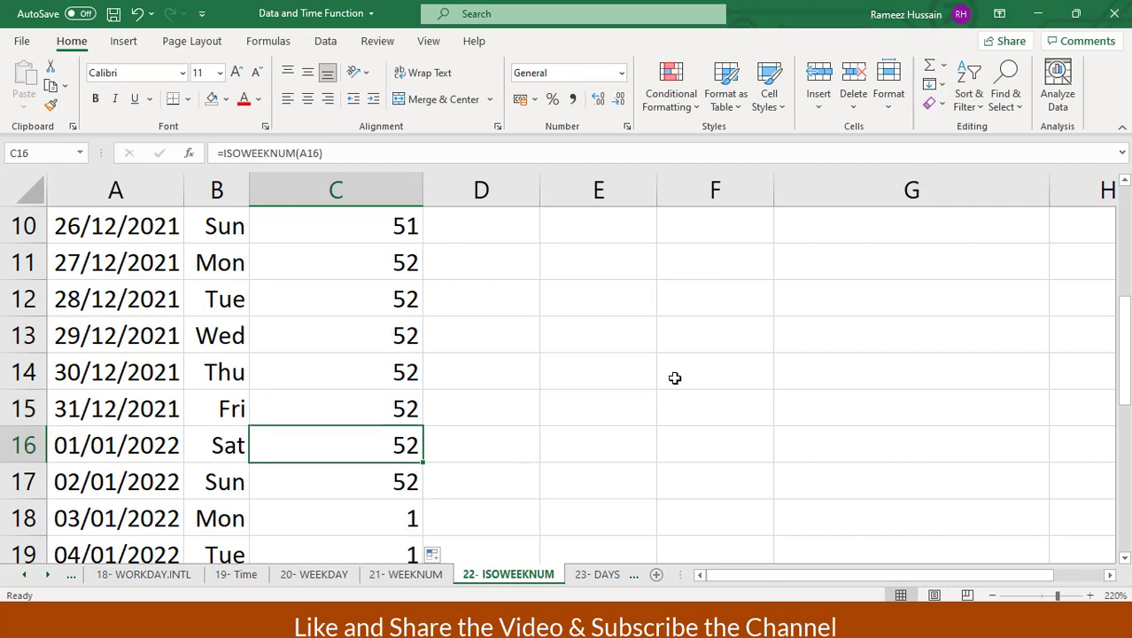
{"action": "key", "text": "Left"}
{"action": "key", "text": "Left"}
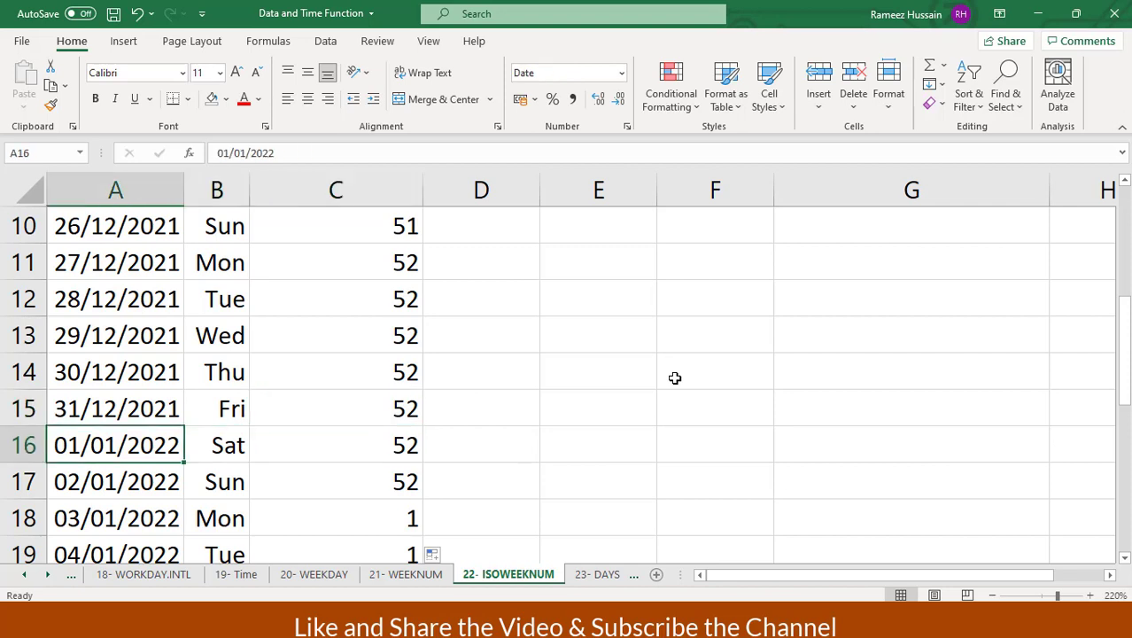
{"action": "key", "text": "Right"}
{"action": "key", "text": "Right"}
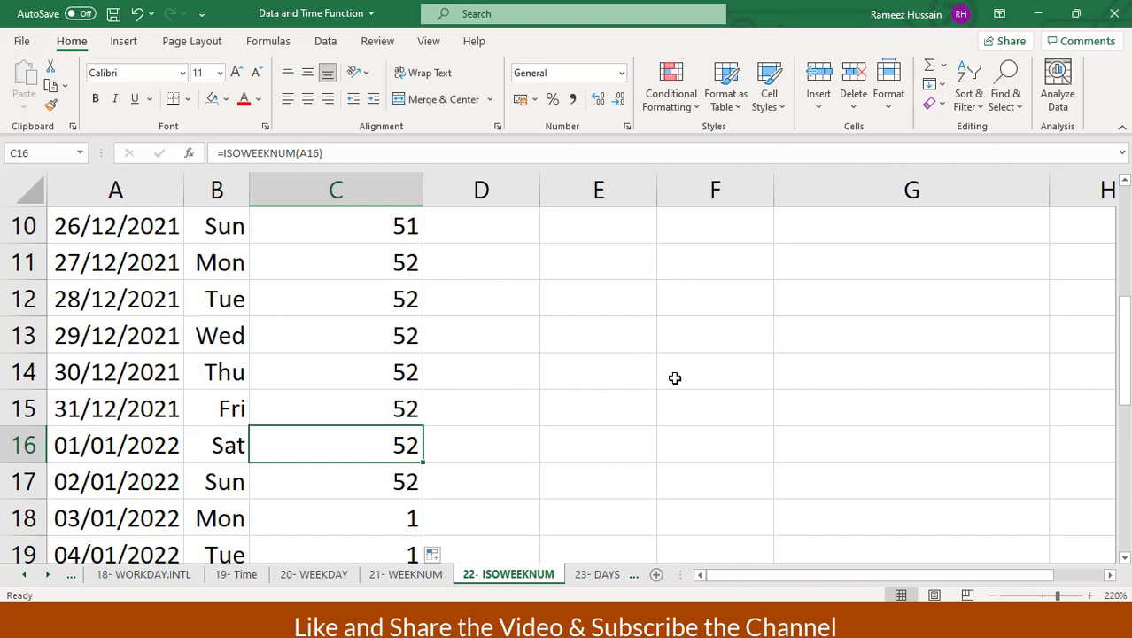
{"action": "key", "text": "Down"}
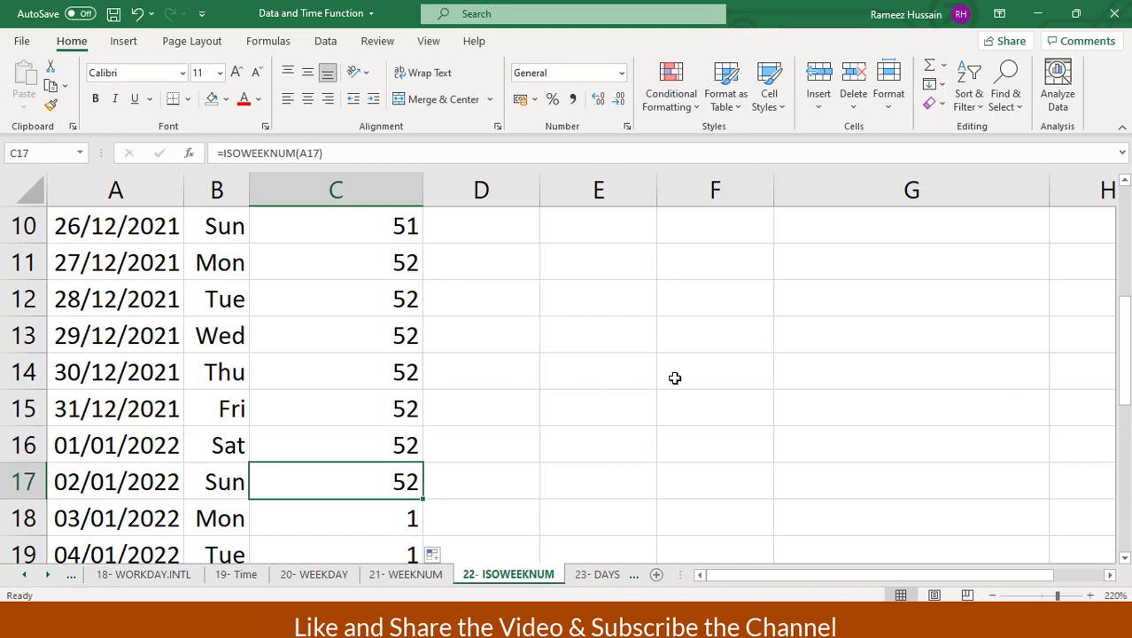
{"action": "key", "text": "Down"}
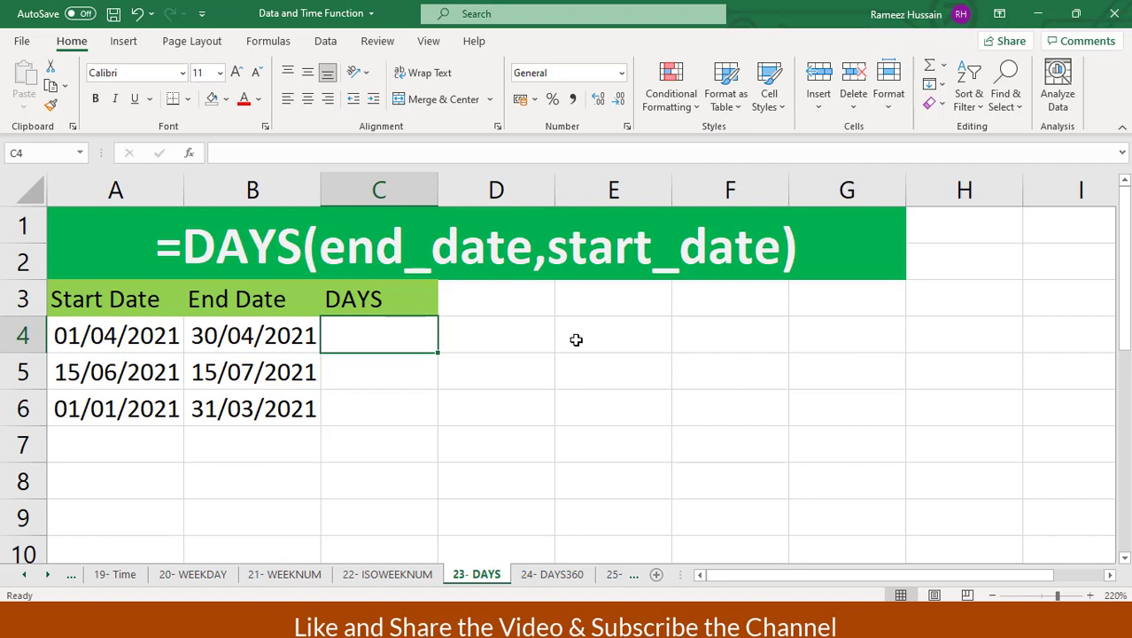
- Enter =DAYS(B4,A4) in C4 to count the days between the start and end dates
{"action": "type", "text": "=days"}
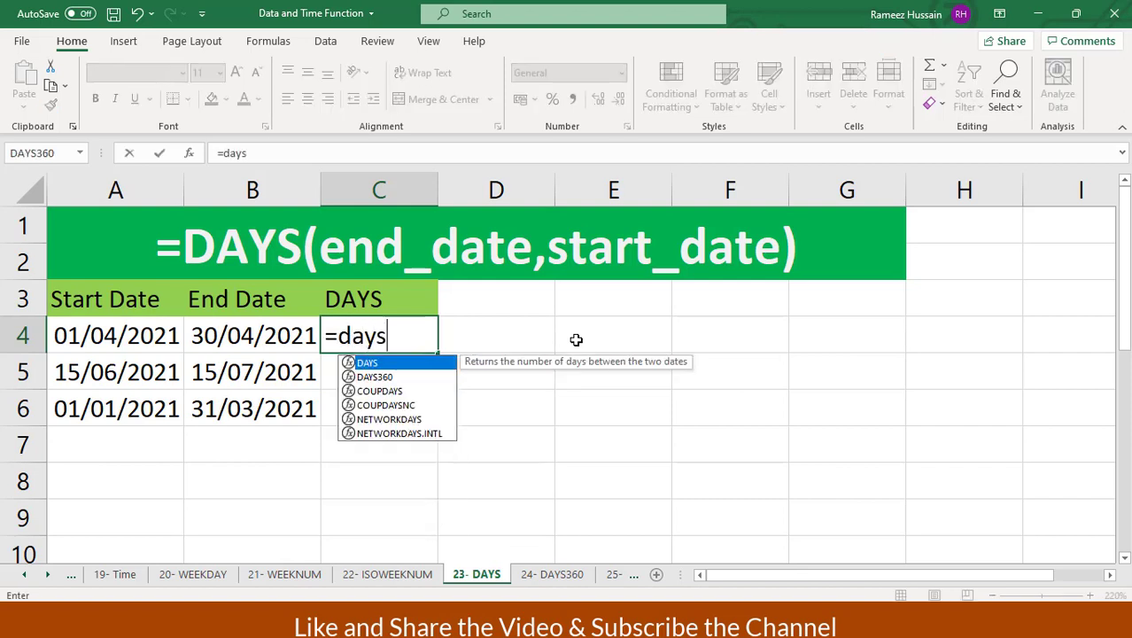
{"action": "key", "text": "Tab"}
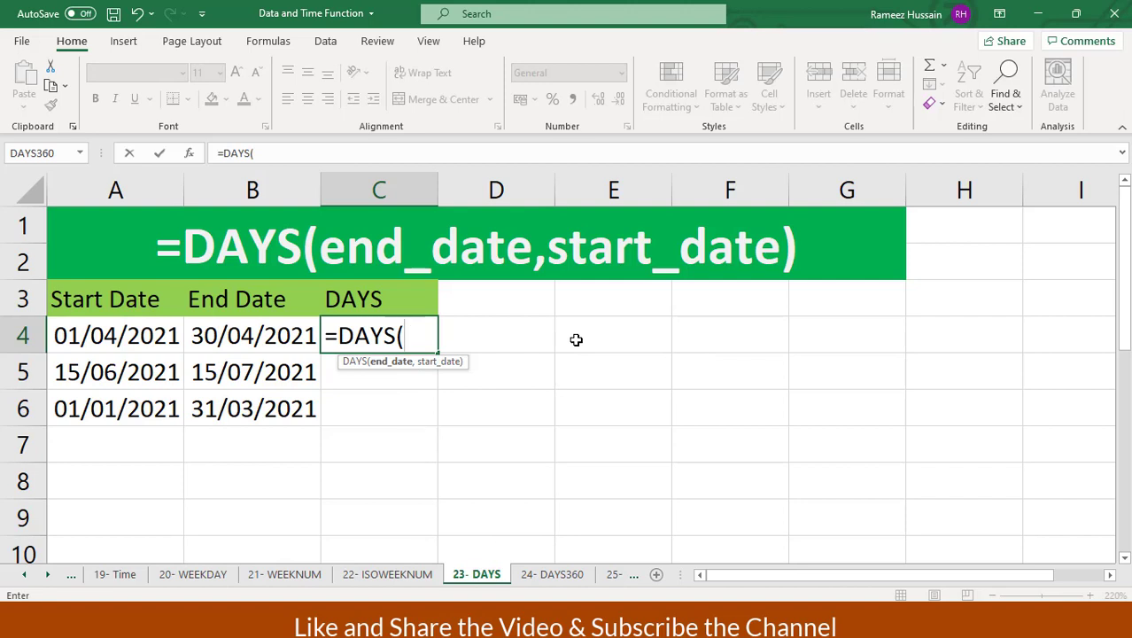
{"action": "left_click", "coordinate": [299, 324]}
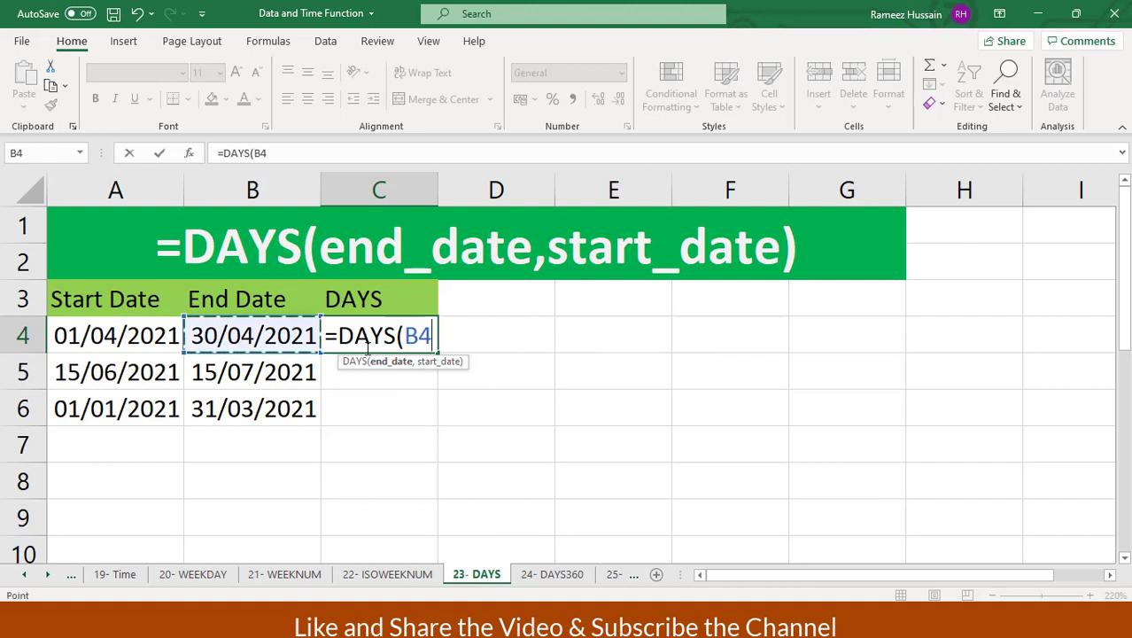
{"action": "type", "text": ","}
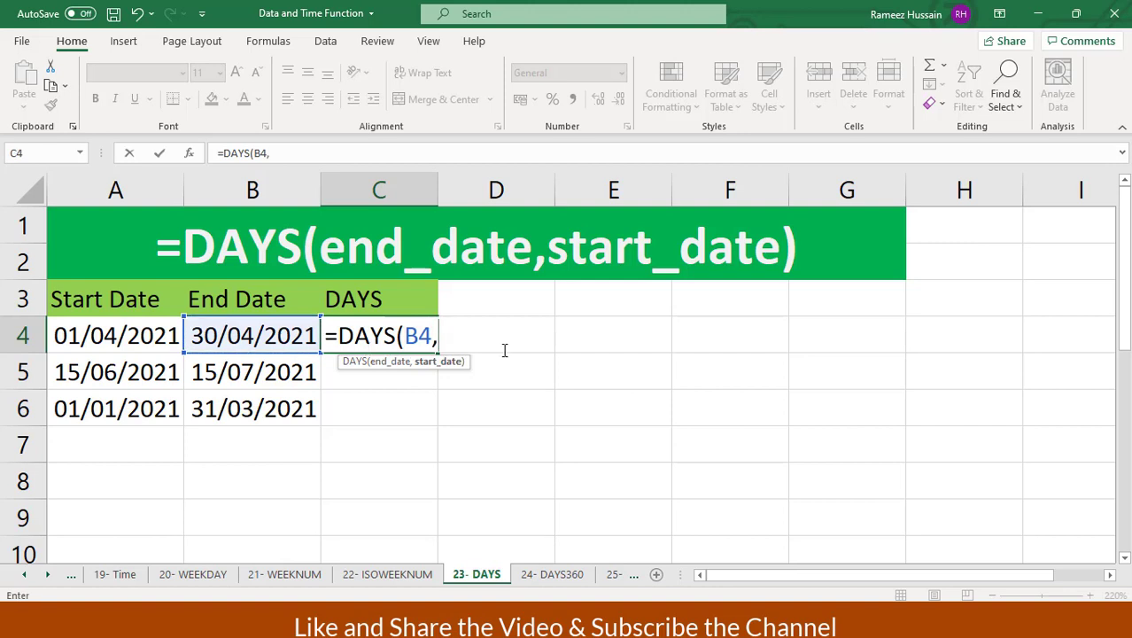
{"action": "left_click", "coordinate": [88, 327]}
{"action": "type", "text": ")"}
{"action": "key", "text": "Return"}
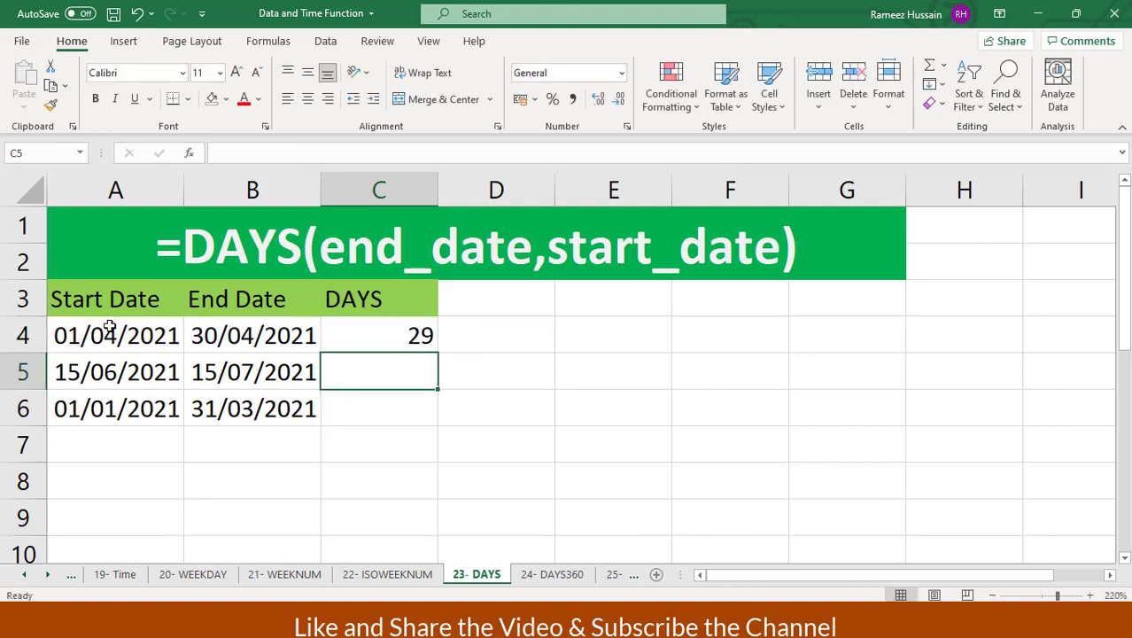
- Fill the DAYS formula from C4 down to C6
{"action": "left_click", "coordinate": [381, 334]}
{"action": "double_click", "coordinate": [438, 354]}
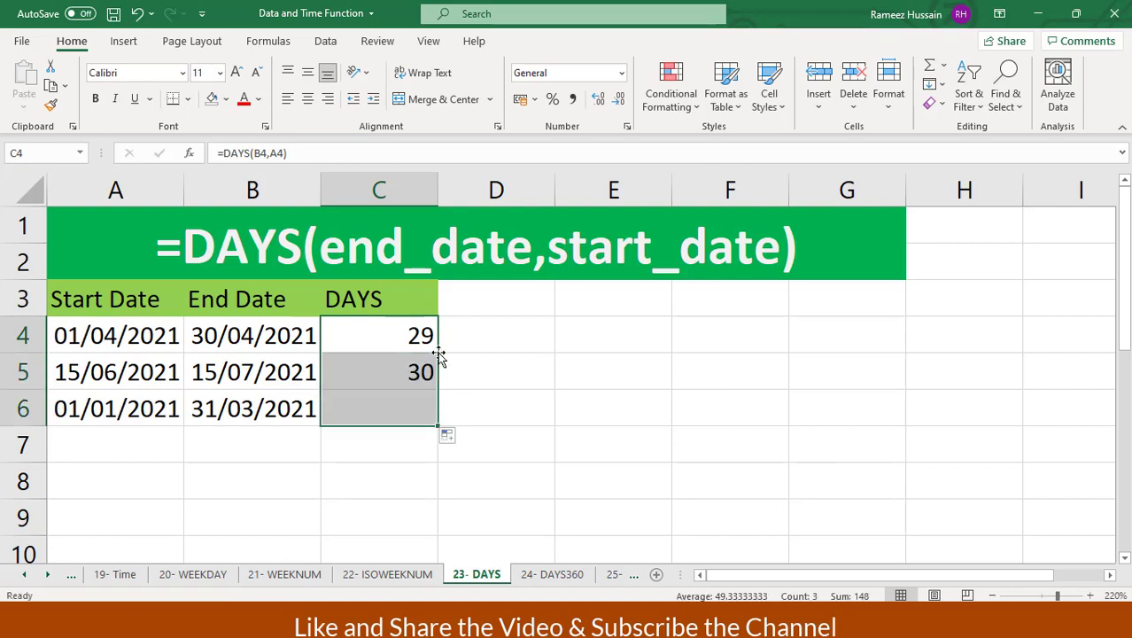
{"action": "left_click", "coordinate": [400, 334]}
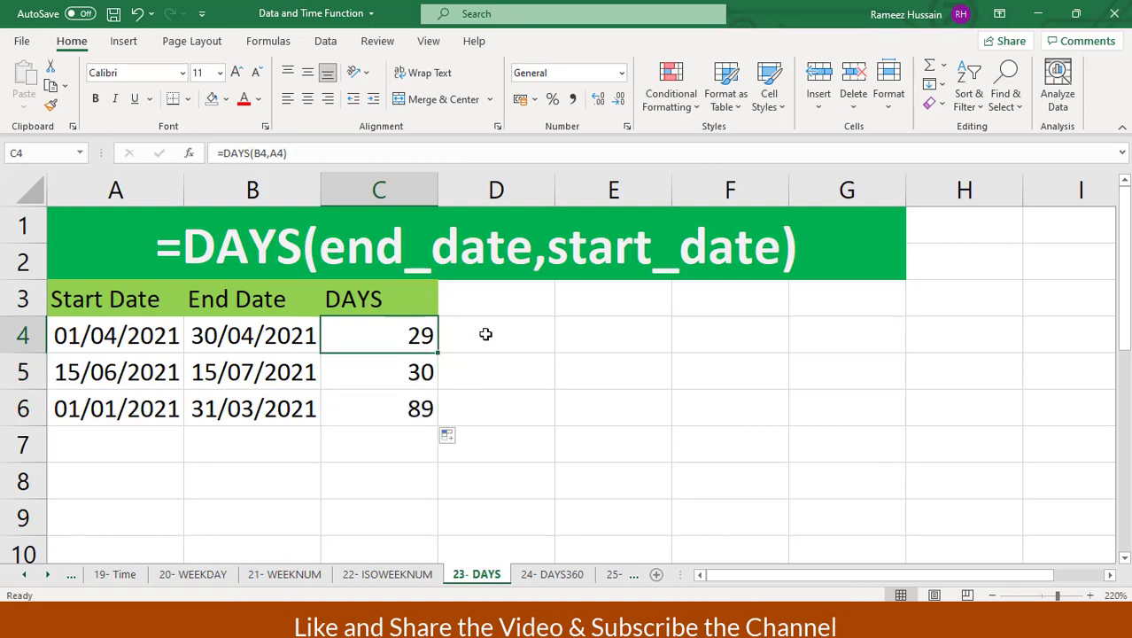
- Review the DAYS results and compare the row 4 start date, end date and day count
{"action": "key", "text": "Down"}
{"action": "key", "text": "Down"}
{"action": "key", "text": "Up"}
{"action": "key", "text": "Up"}
{"action": "key", "text": "Left"}
{"action": "key", "text": "Left"}
{"action": "key", "text": "Right"}
{"action": "key", "text": "Right"}
{"action": "key", "text": "Left"}
{"action": "key", "text": "Left"}
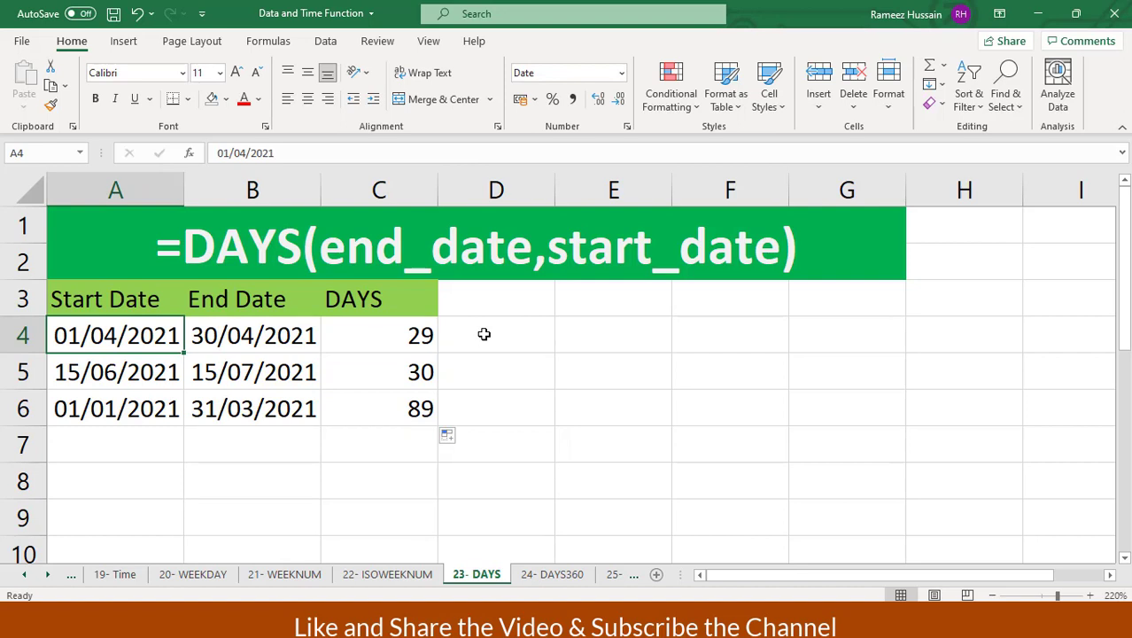
{"action": "key", "text": "Right"}
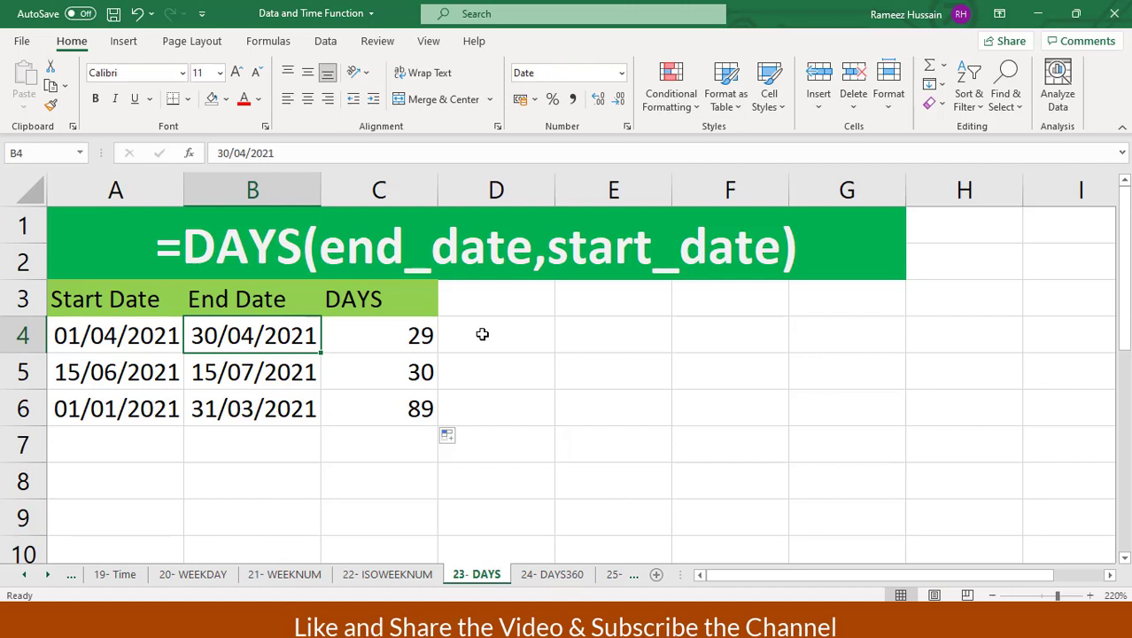
{"action": "key", "text": "Left"}
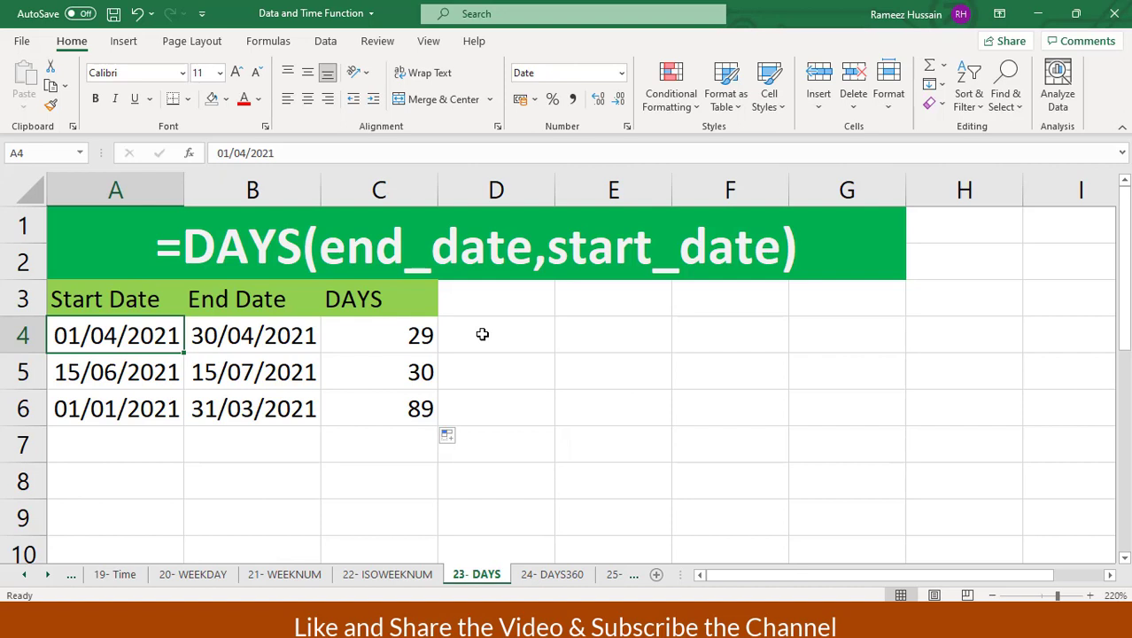
{"action": "key", "text": "Right"}
{"action": "key", "text": "Right"}
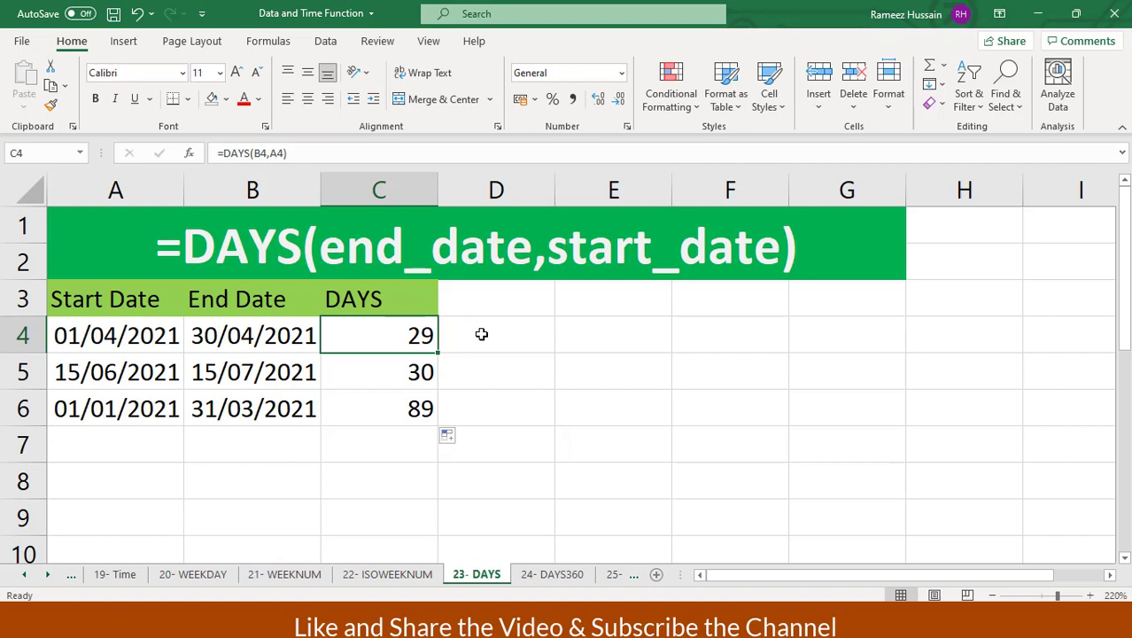
- Change the start date in A4 to 31/03/2021 so the DAYS count includes the first of April
{"action": "key", "text": "Left"}
{"action": "key", "text": "Left"}
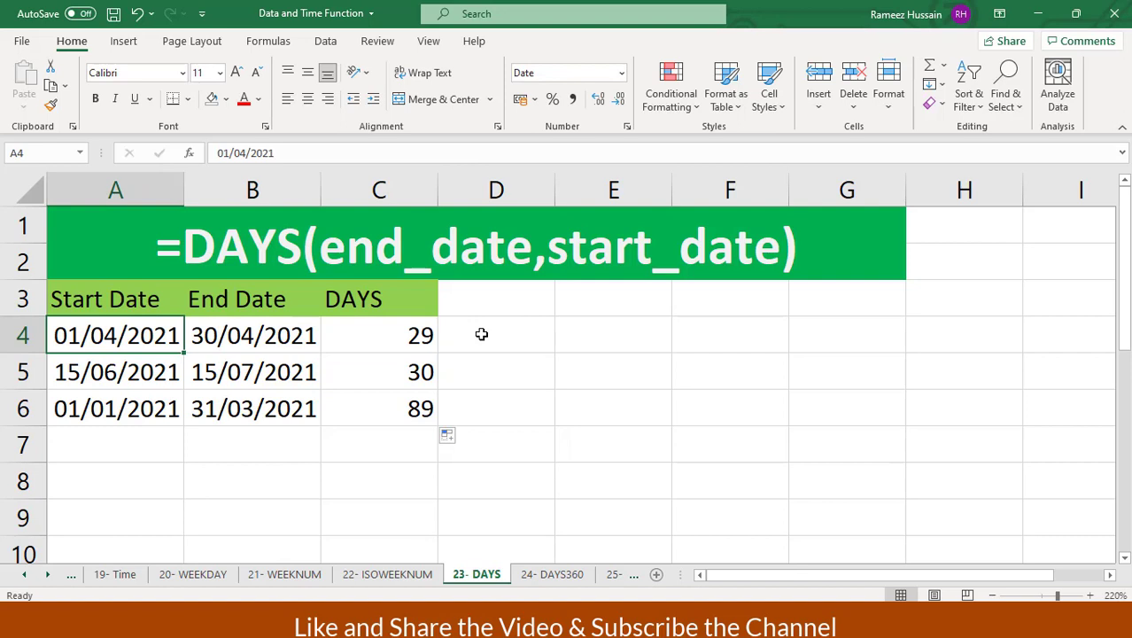
{"action": "type", "text": "3"}
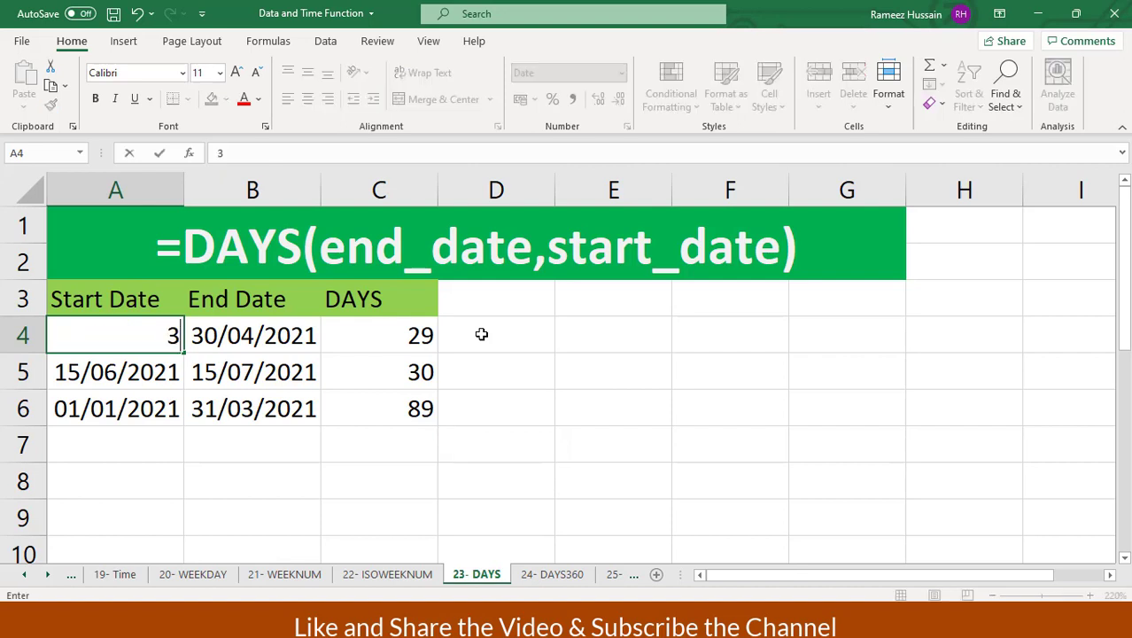
{"action": "type", "text": "1/03/2021"}
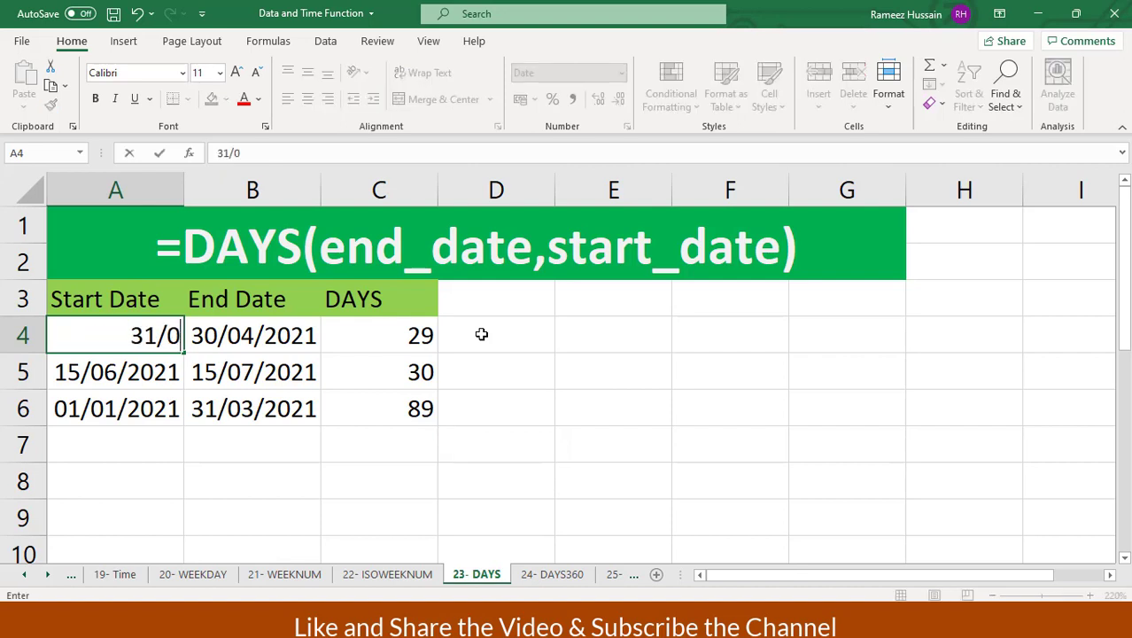
{"action": "key", "text": "Return"}
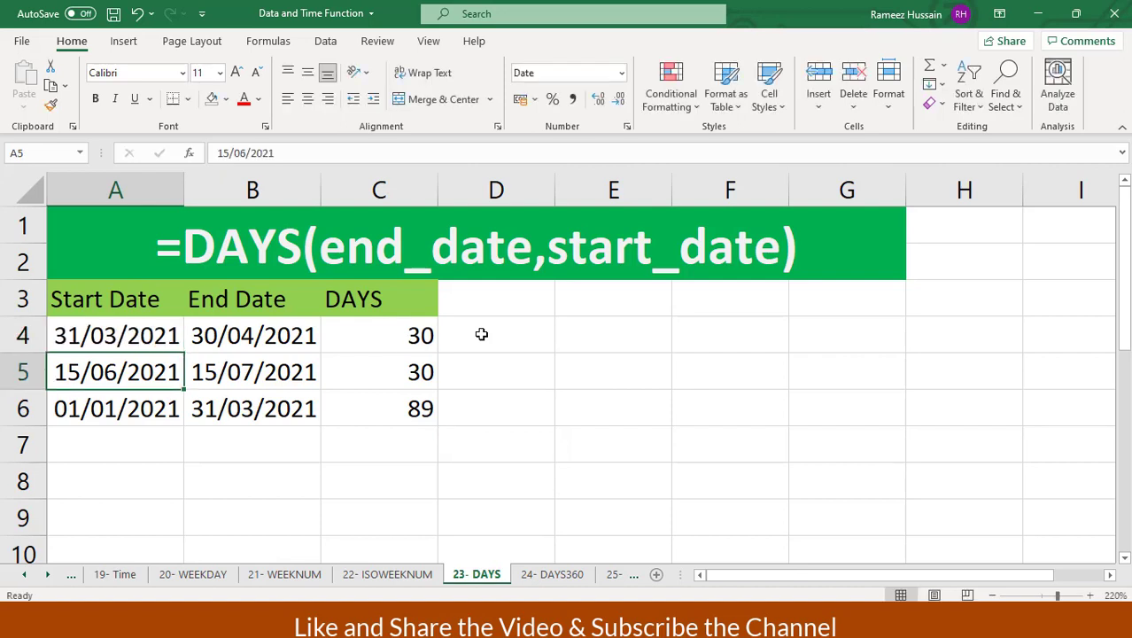
- Check the DAYS result in C4 for the changed start date
{"action": "key", "text": "Up"}
{"action": "key", "text": "Right"}
{"action": "key", "text": "Right"}
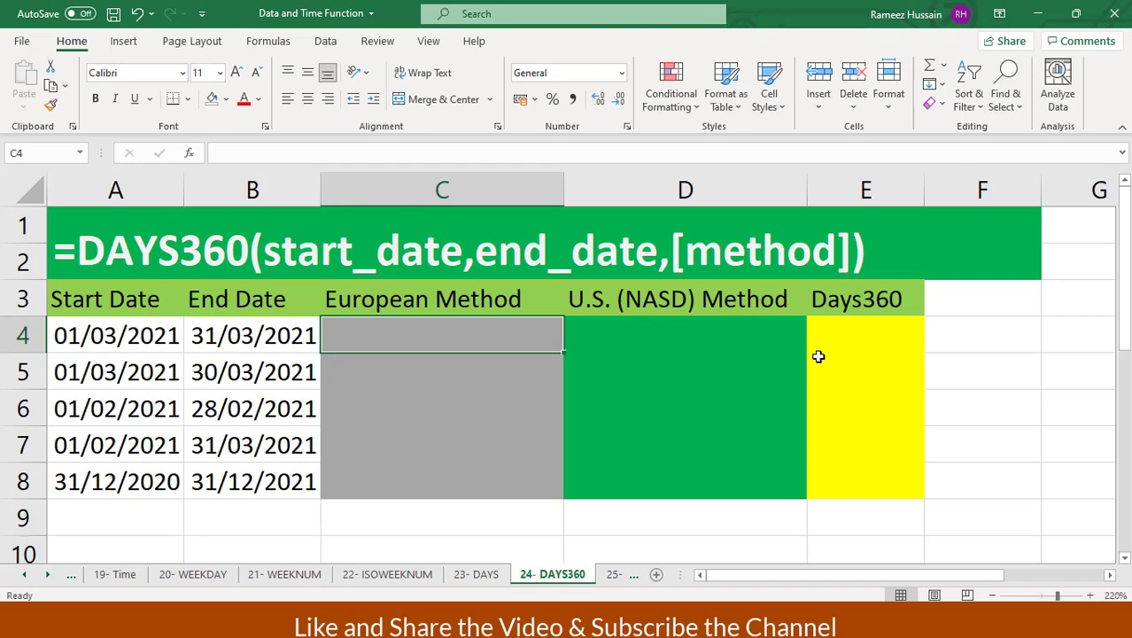
- On the 24- DAYS360 sheet, enter =DAYS360(A4,B4) in E4 and fill the formula down to E8
{"action": "left_click", "coordinate": [268, 336]}
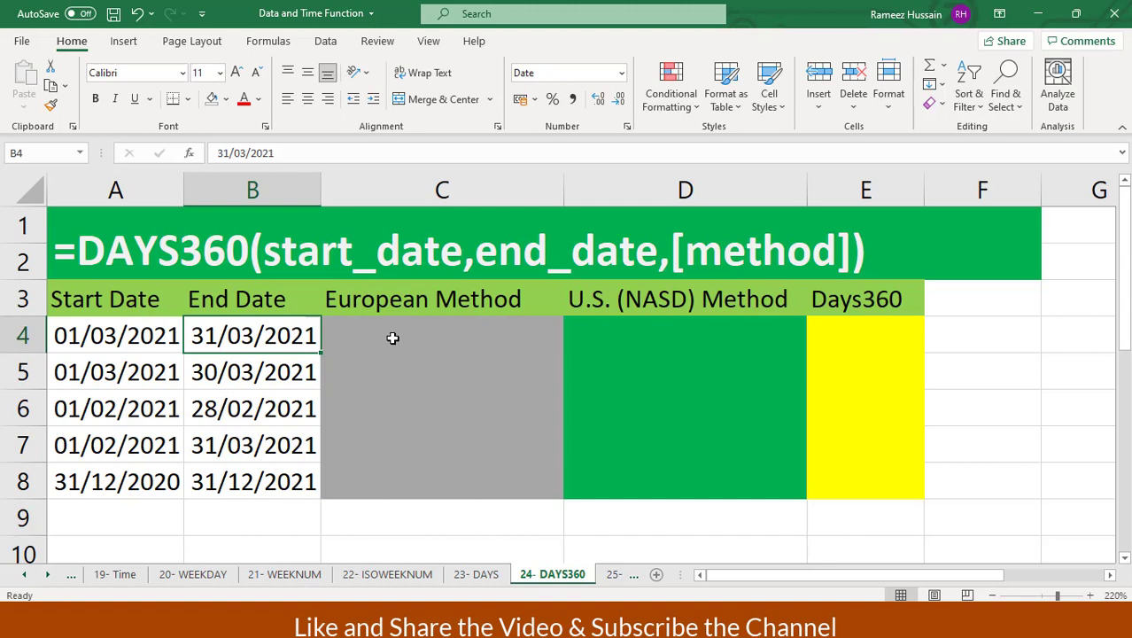
{"action": "left_click", "coordinate": [237, 407]}
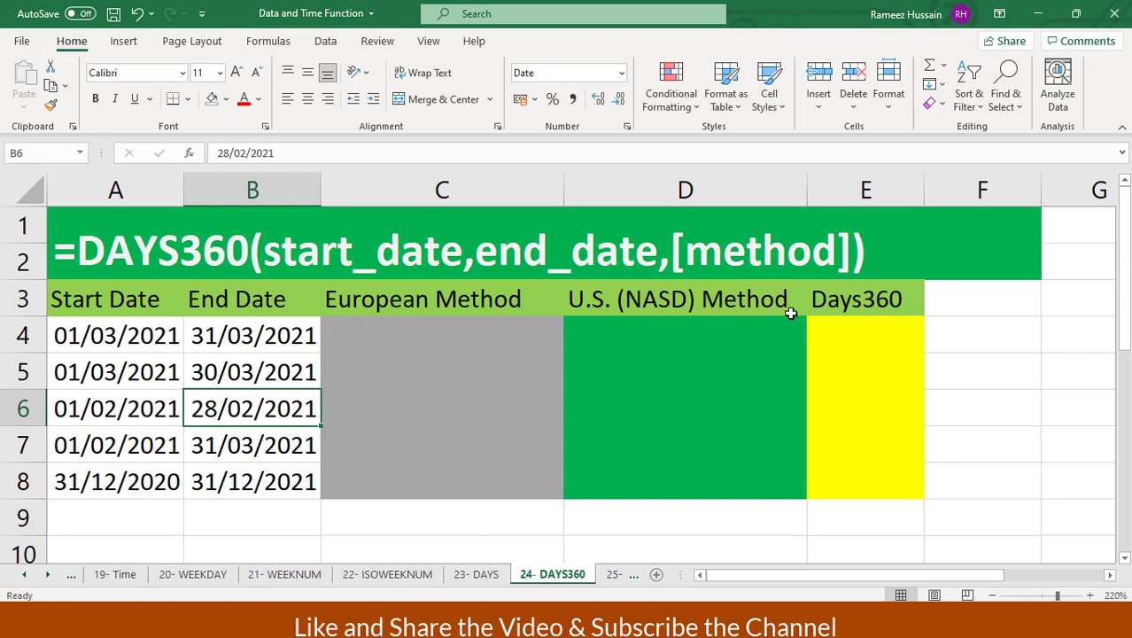
{"action": "left_click", "coordinate": [855, 336]}
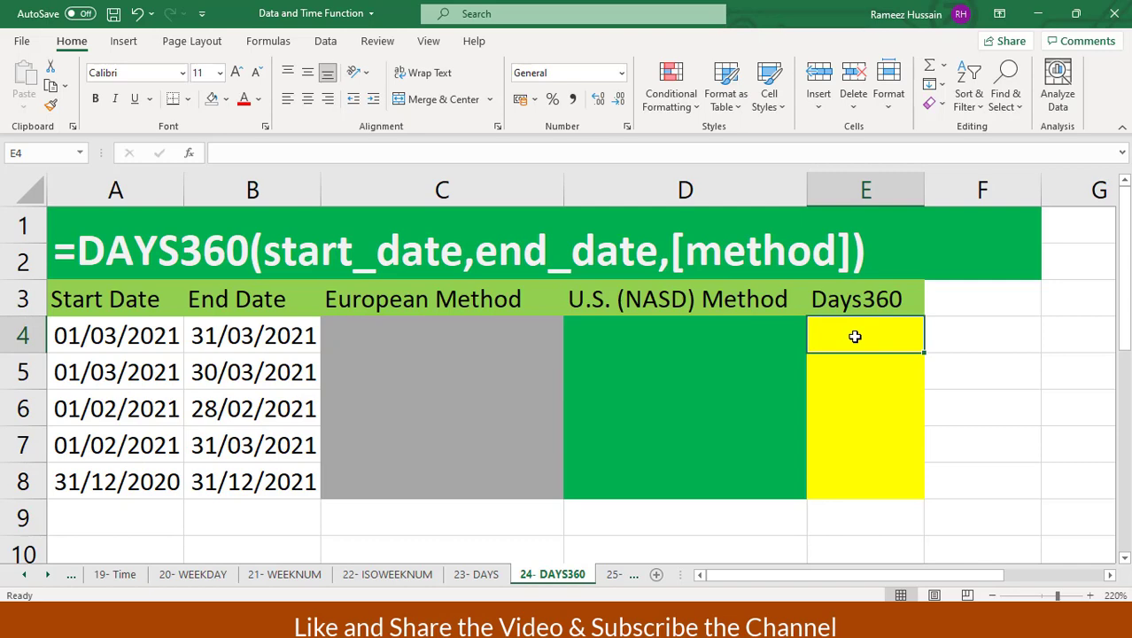
{"action": "type", "text": "=day"}
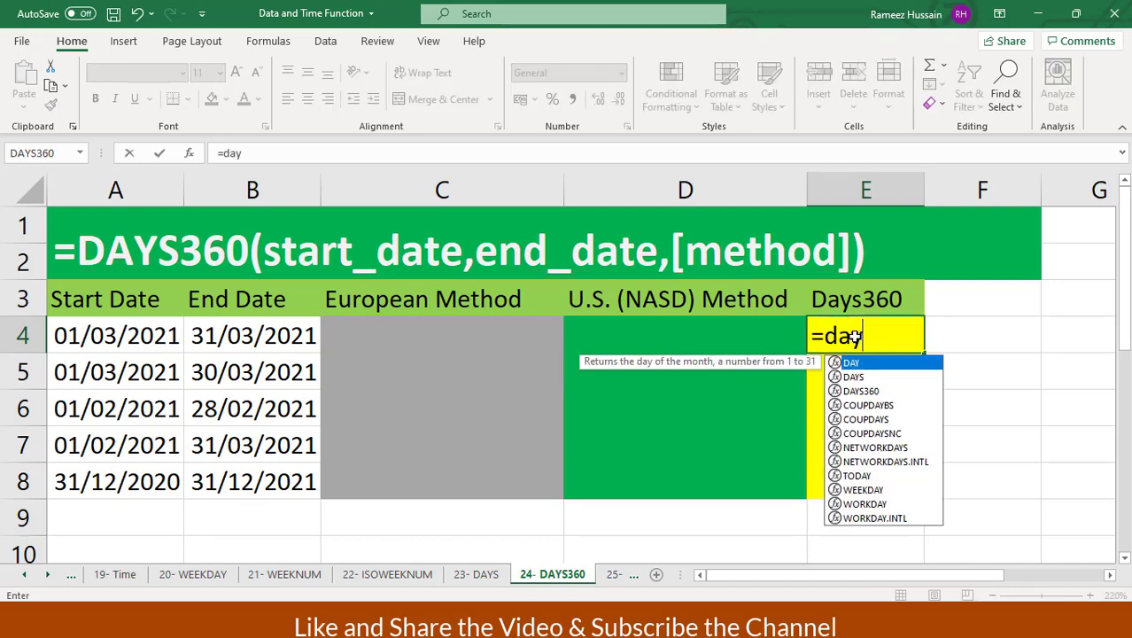
{"action": "type", "text": "s360"}
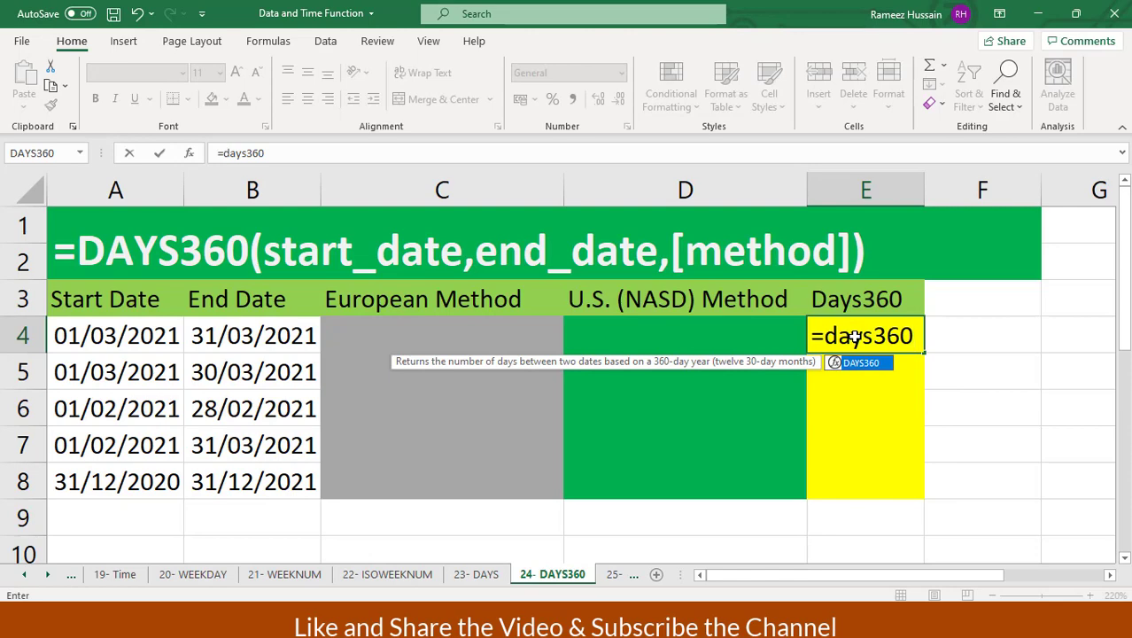
{"action": "key", "text": "Tab"}
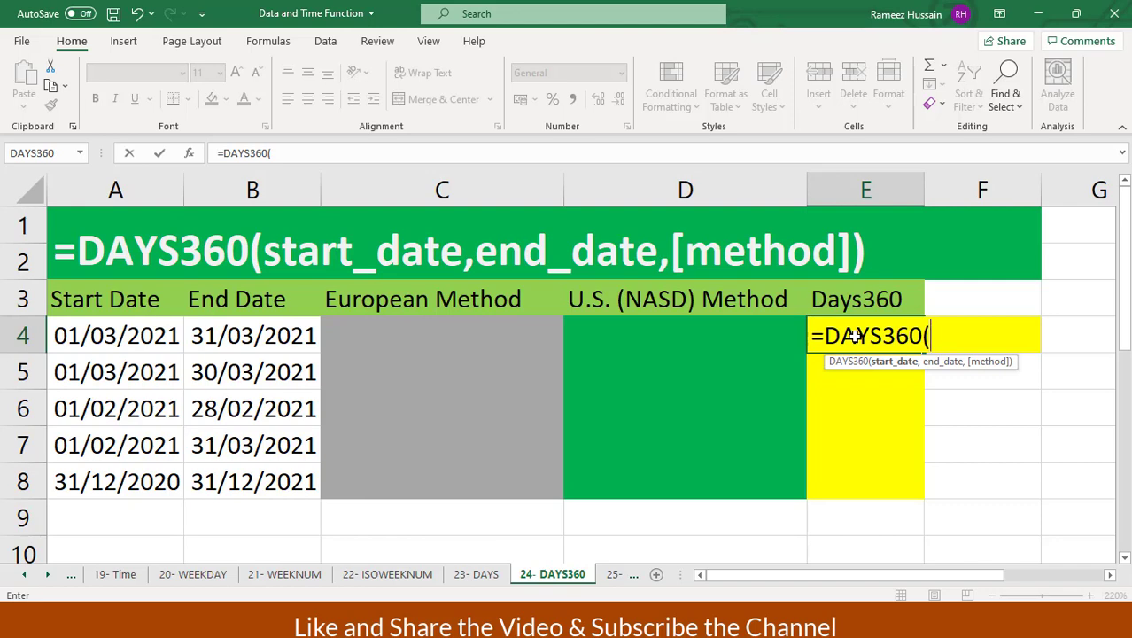
{"action": "left_click", "coordinate": [78, 330]}
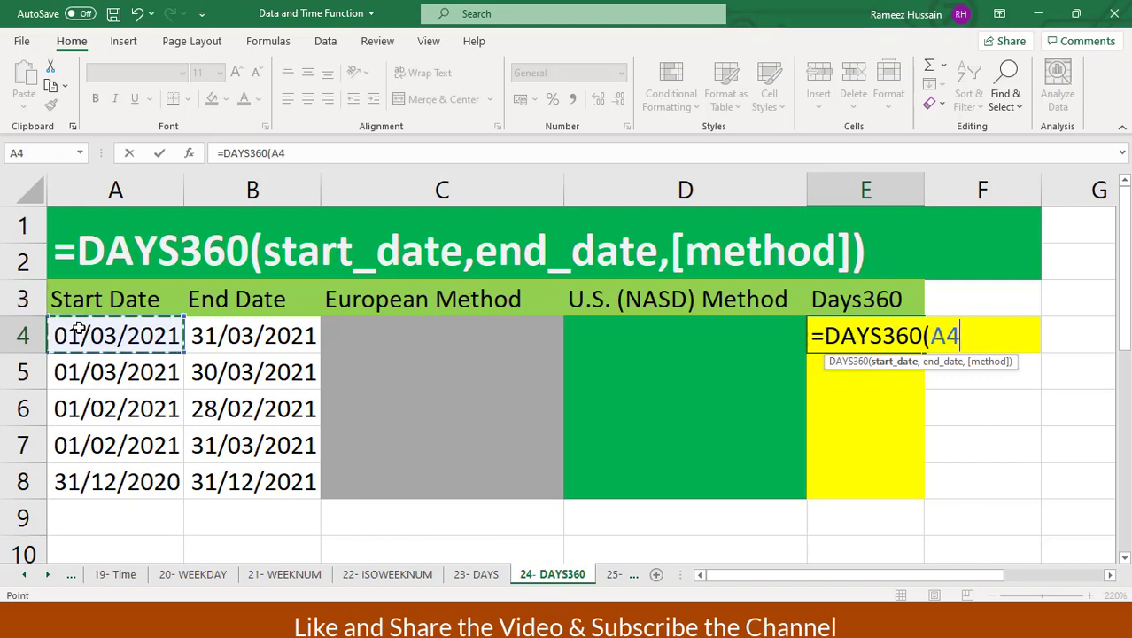
{"action": "type", "text": ","}
{"action": "left_click", "coordinate": [222, 326]}
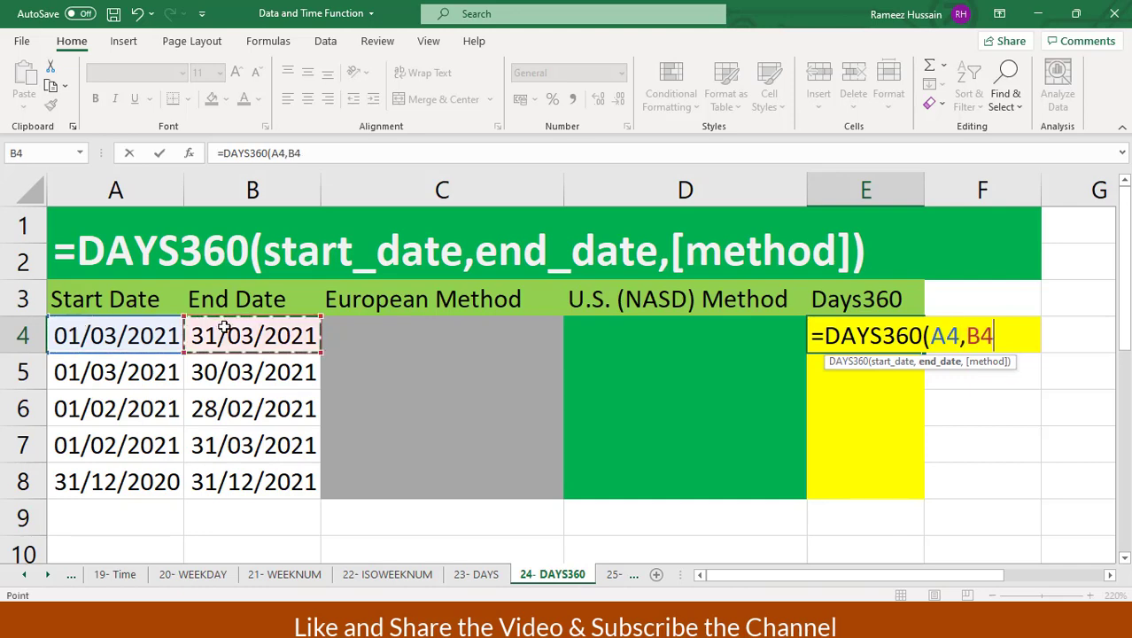
{"action": "type", "text": ")"}
{"action": "key", "text": "Return"}
{"action": "key", "text": "Up"}
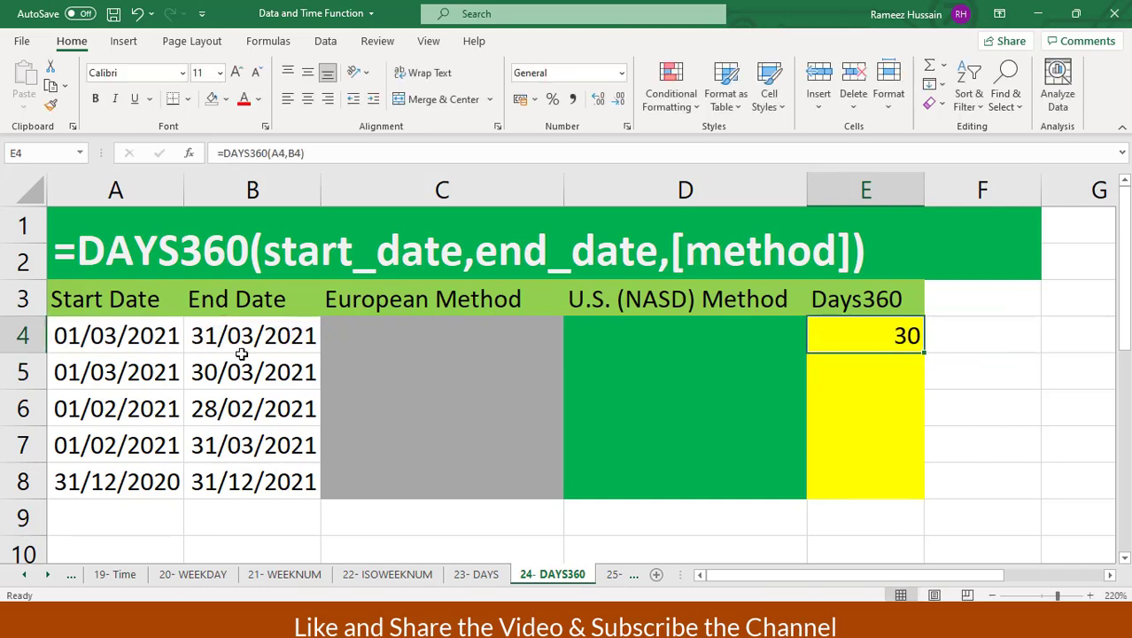
{"action": "double_click", "coordinate": [924, 352]}
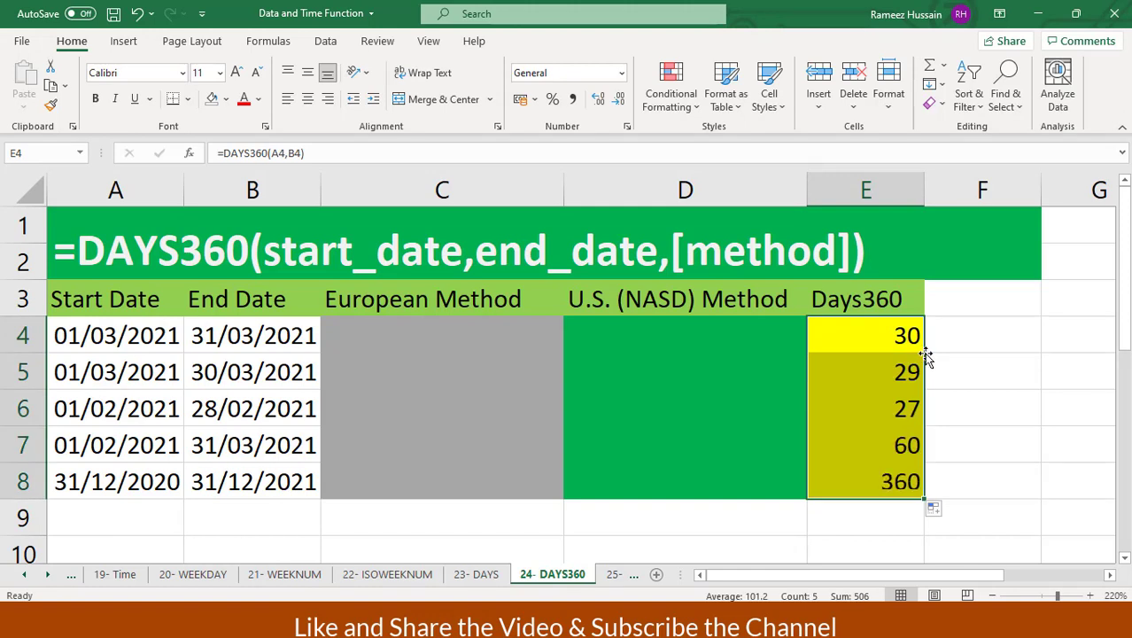
- Compare the row 4 start and end dates with the Days360 result in E4
{"action": "left_click", "coordinate": [894, 341]}
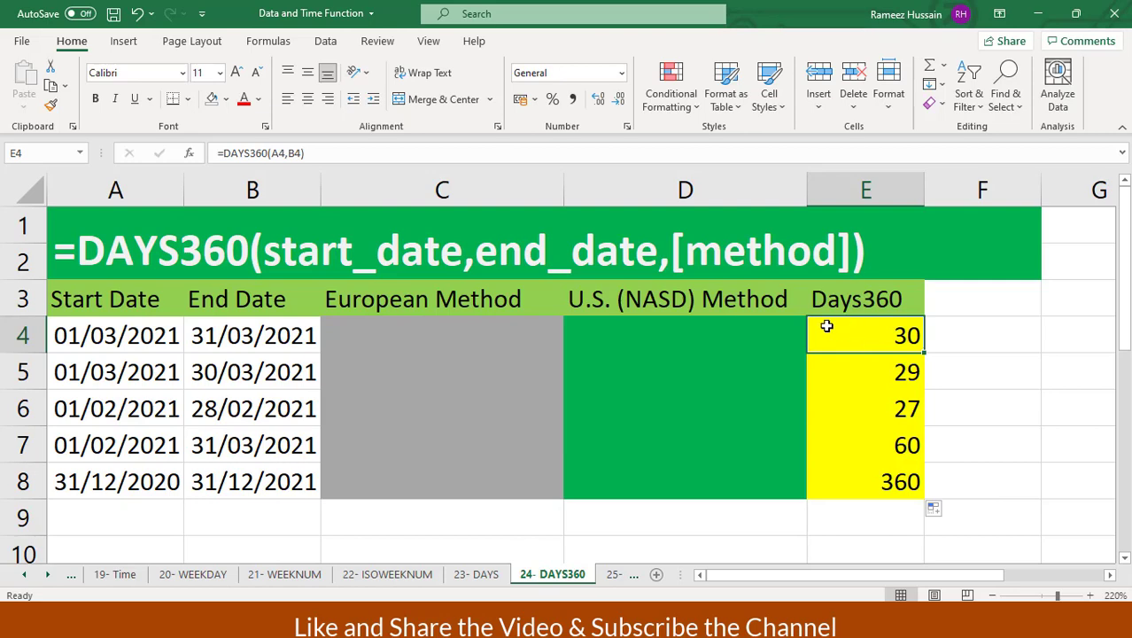
{"action": "left_click", "coordinate": [146, 335]}
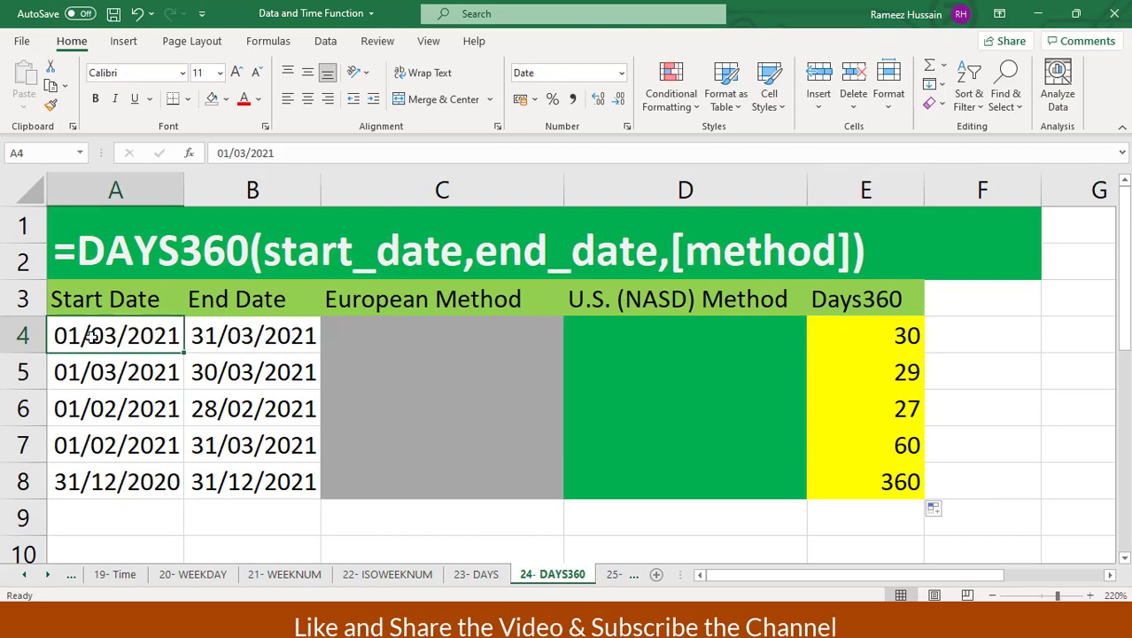
{"action": "left_click_drag", "start_coordinate": [169, 335], "coordinate": [238, 334]}
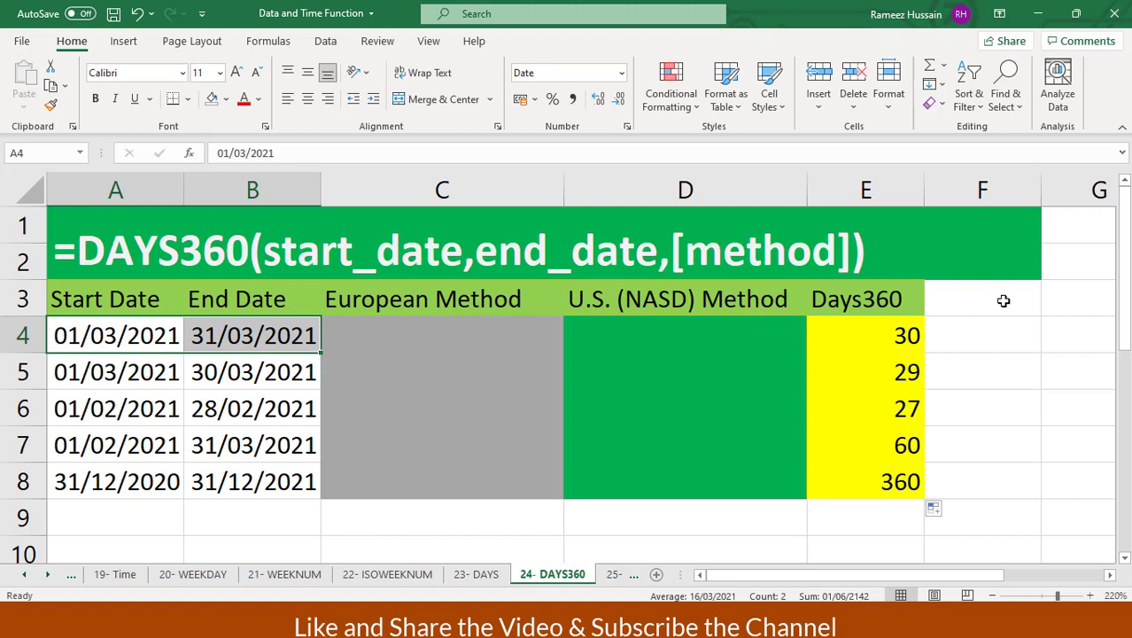
{"action": "left_click", "coordinate": [907, 333]}
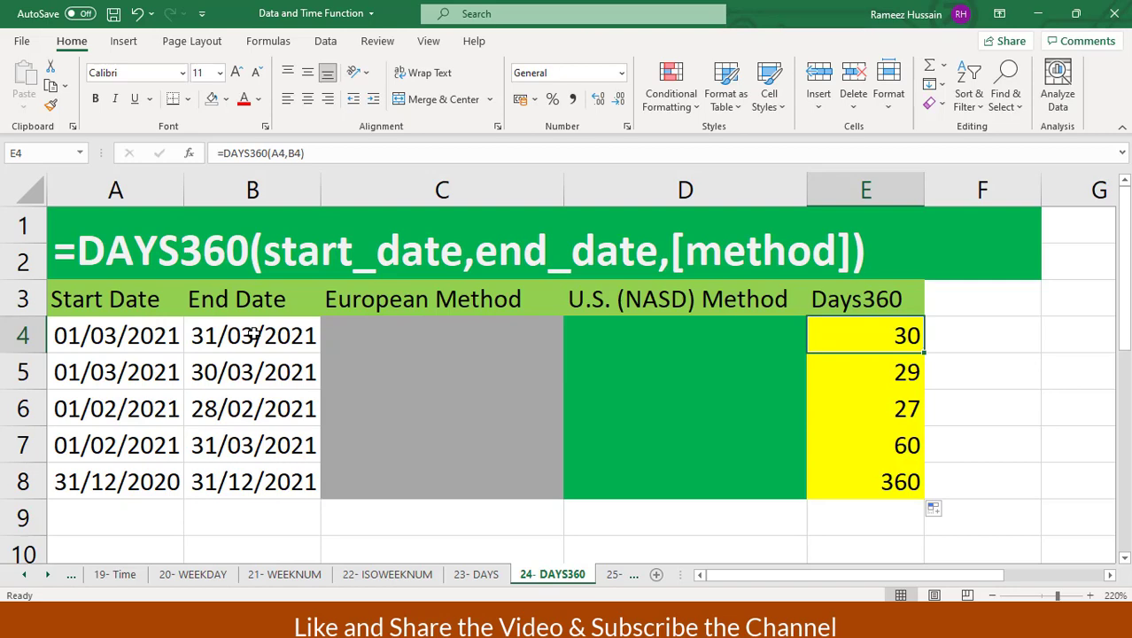
{"action": "left_click", "coordinate": [299, 343]}
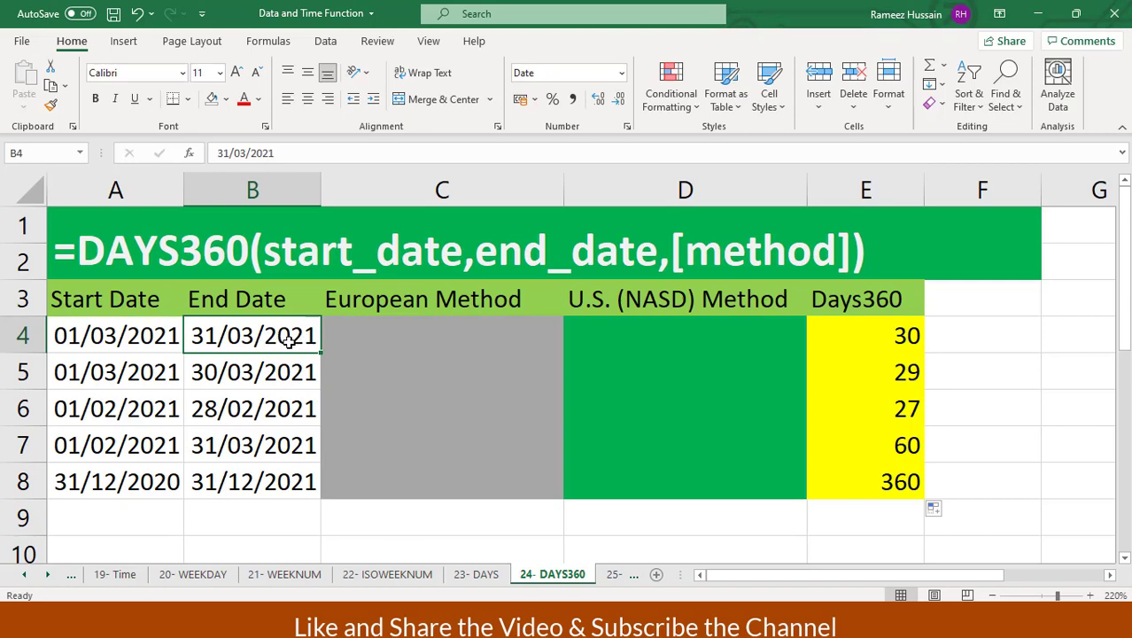
{"action": "left_click", "coordinate": [909, 339]}
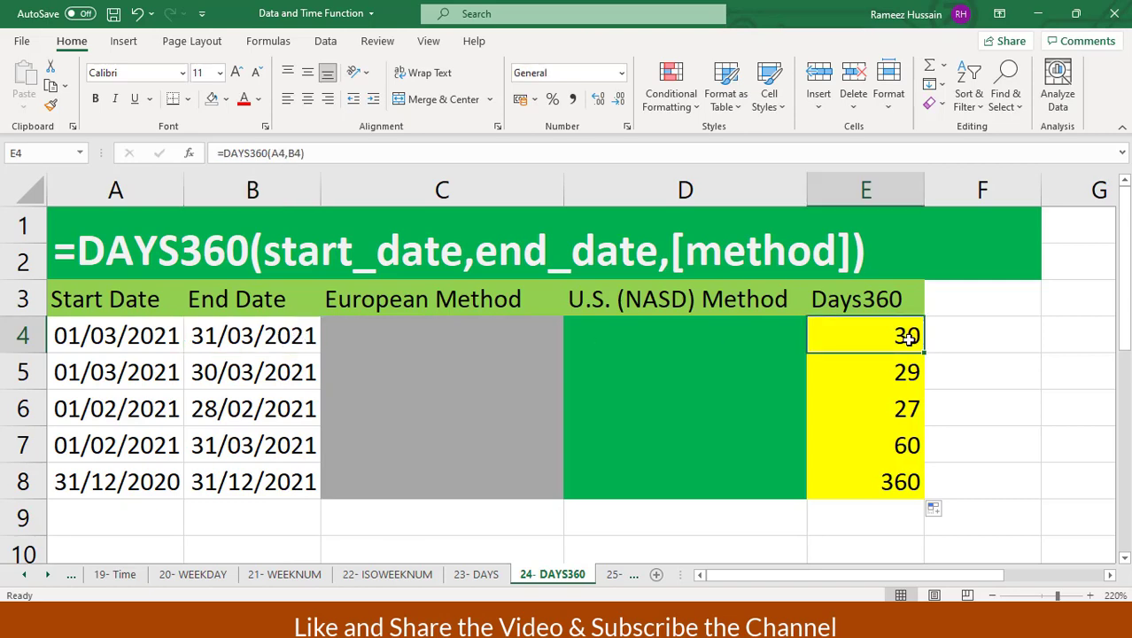
- Compare the start and end dates in rows 6 to 8 with their Days360 results in column E
{"action": "left_click_drag", "start_coordinate": [108, 404], "coordinate": [203, 409]}
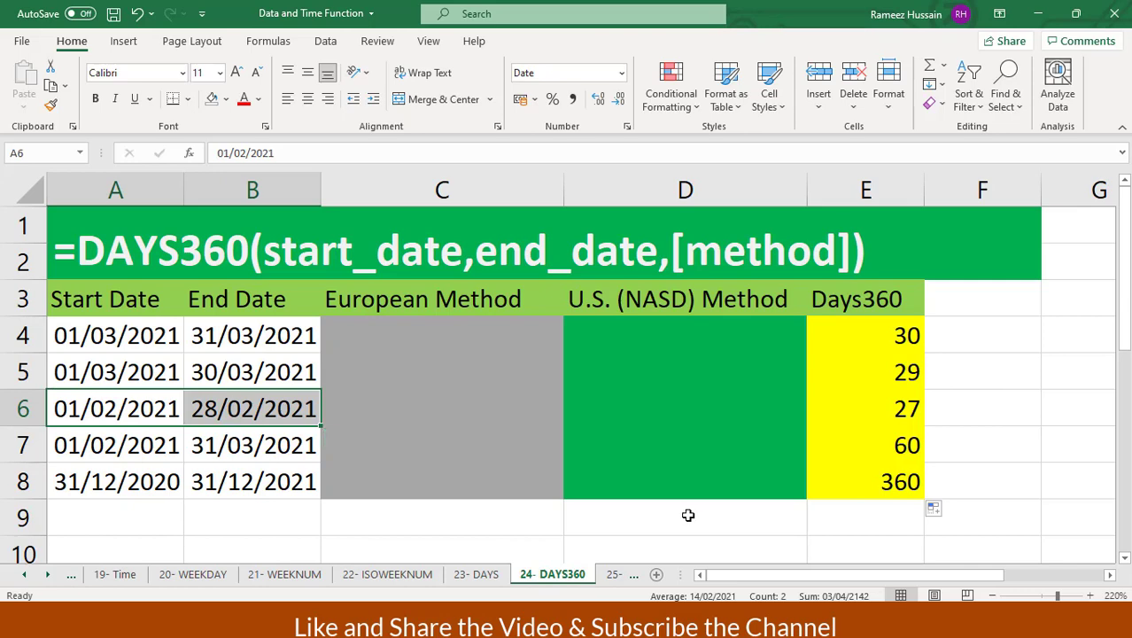
{"action": "left_click", "coordinate": [908, 408]}
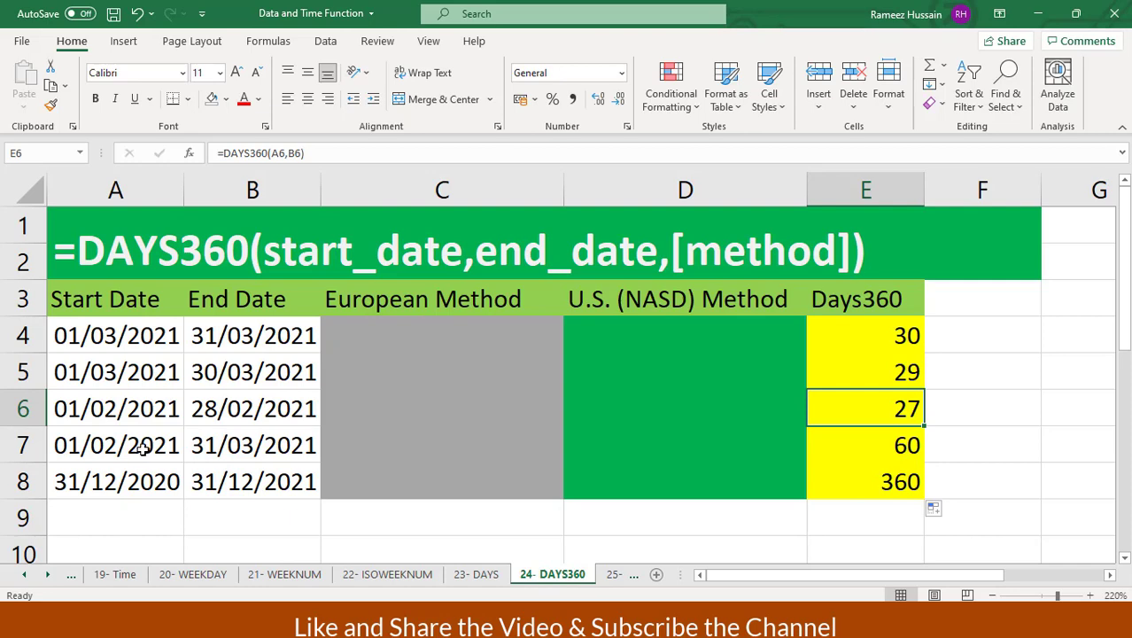
{"action": "left_click_drag", "start_coordinate": [106, 449], "coordinate": [222, 452]}
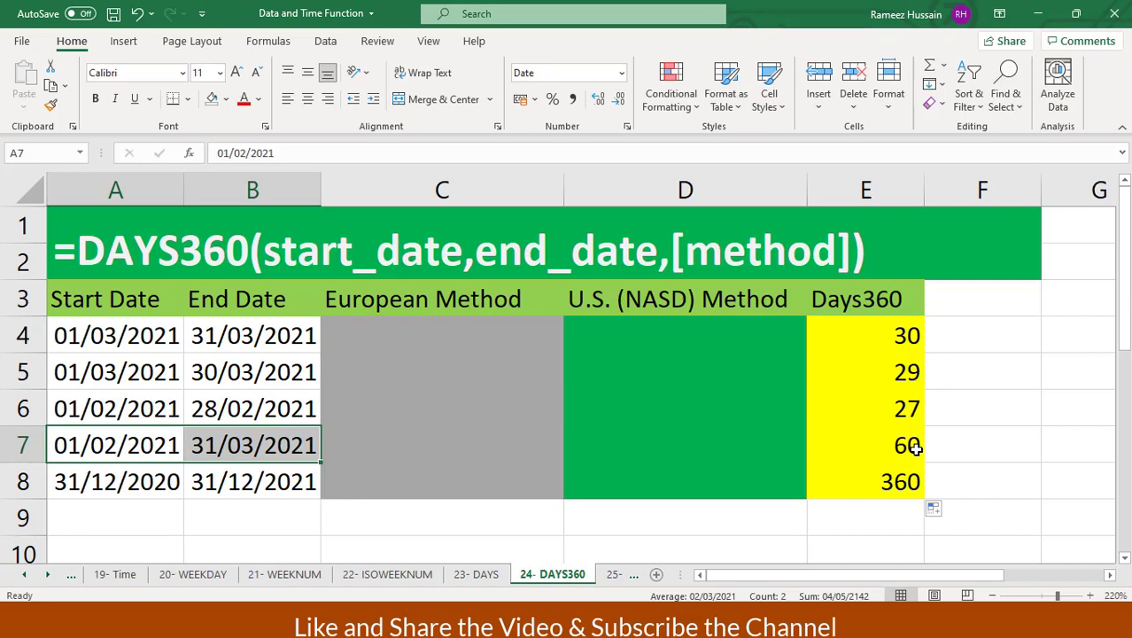
{"action": "left_click", "coordinate": [912, 447]}
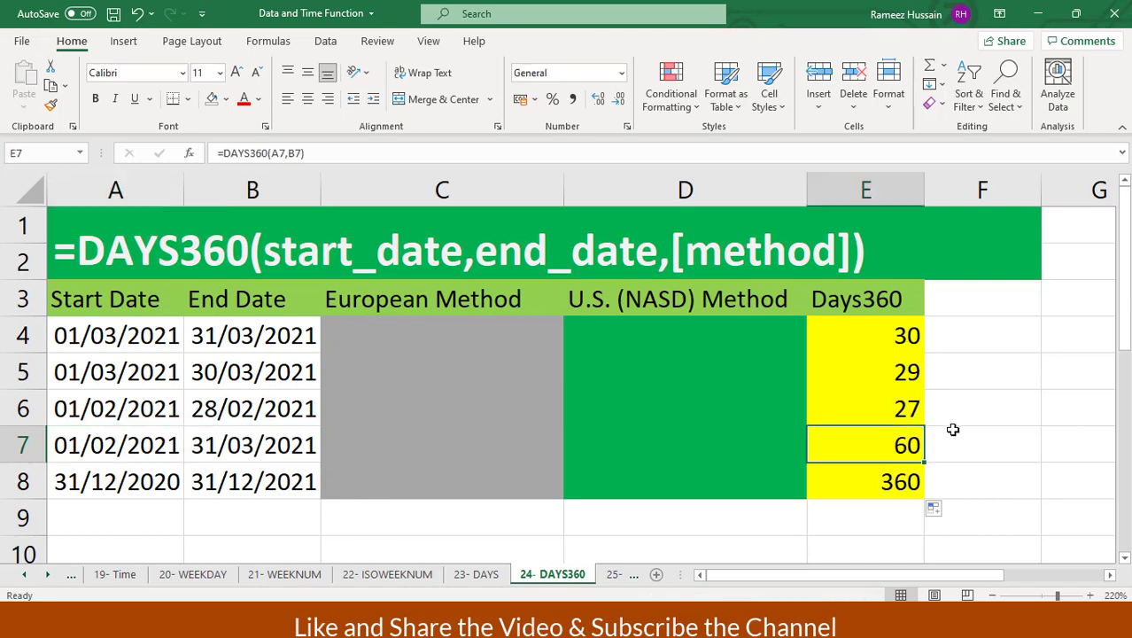
{"action": "left_click", "coordinate": [221, 479]}
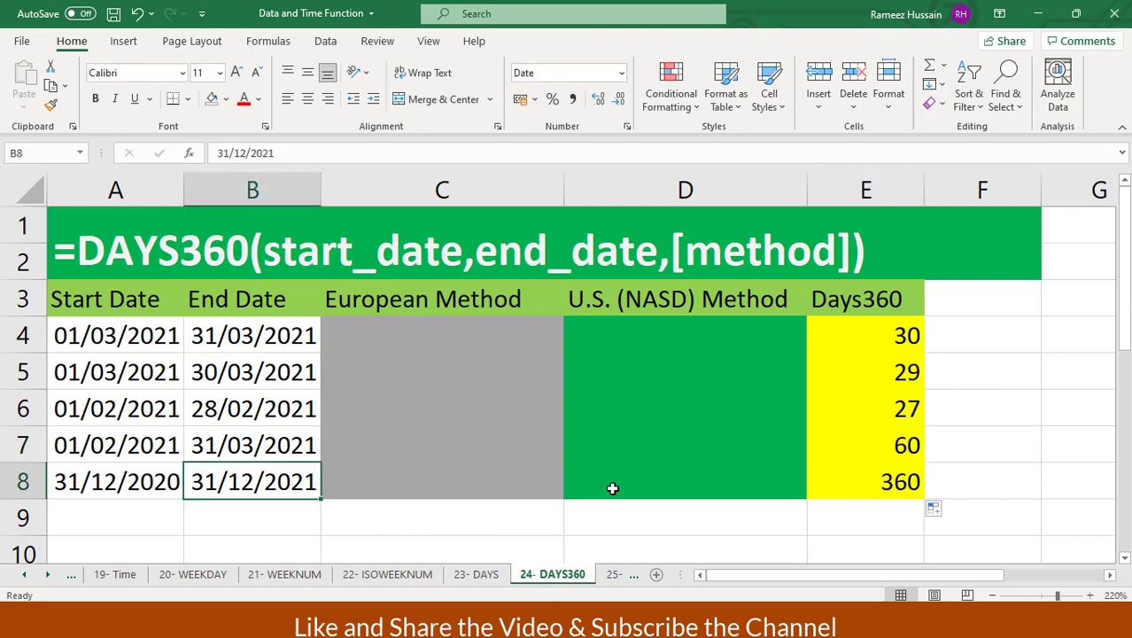
{"action": "left_click_drag", "start_coordinate": [125, 492], "coordinate": [222, 479]}
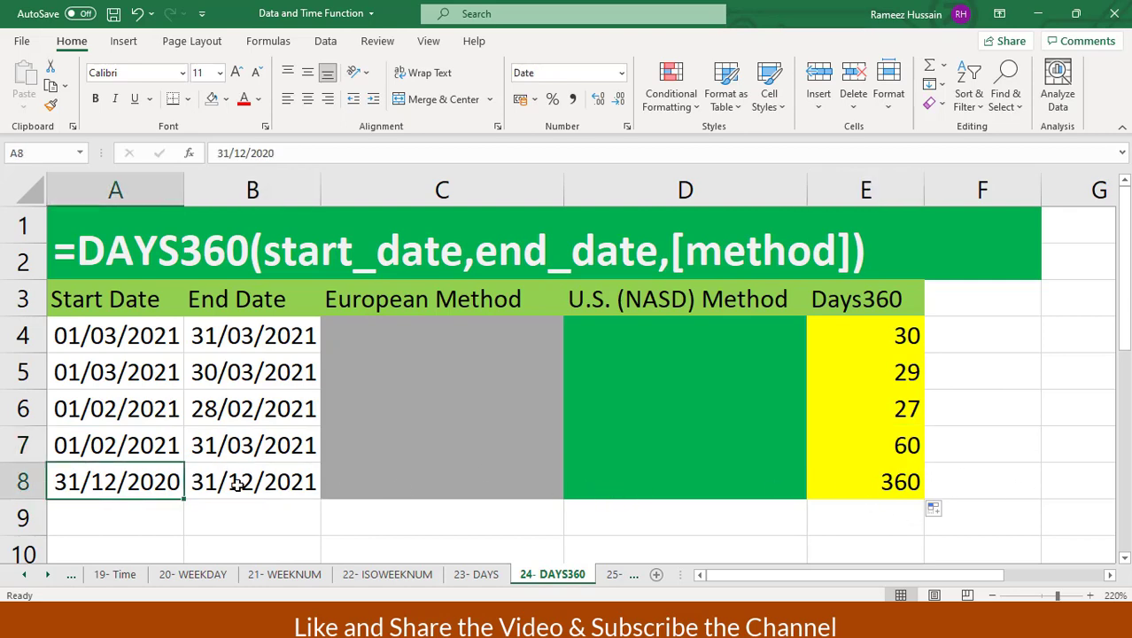
{"action": "left_click", "coordinate": [231, 479]}
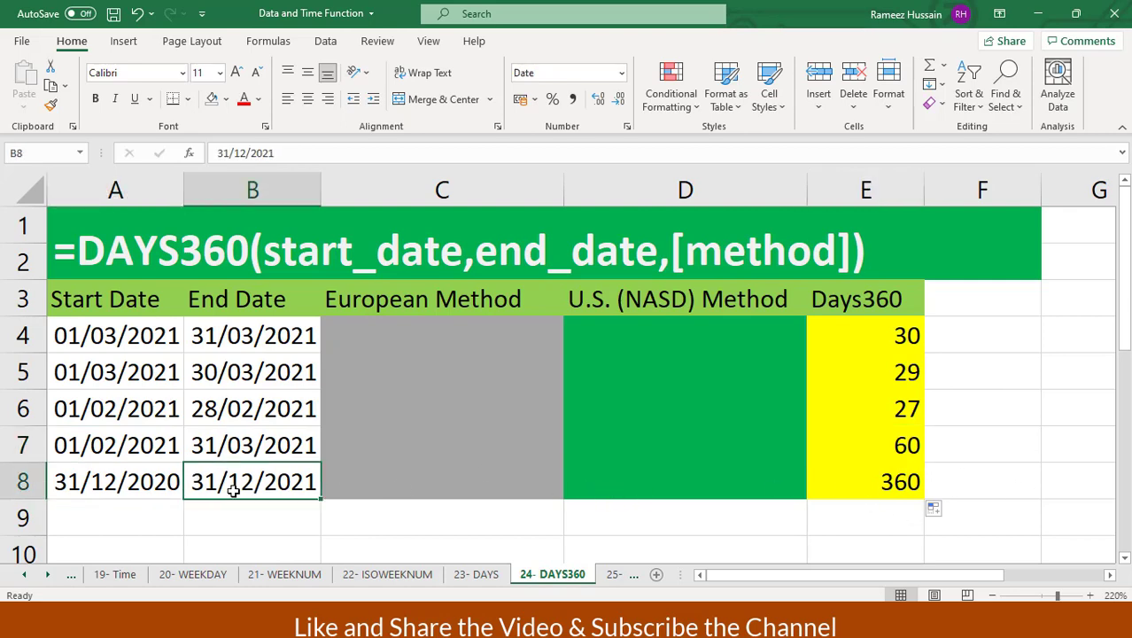
{"action": "left_click", "coordinate": [902, 481]}
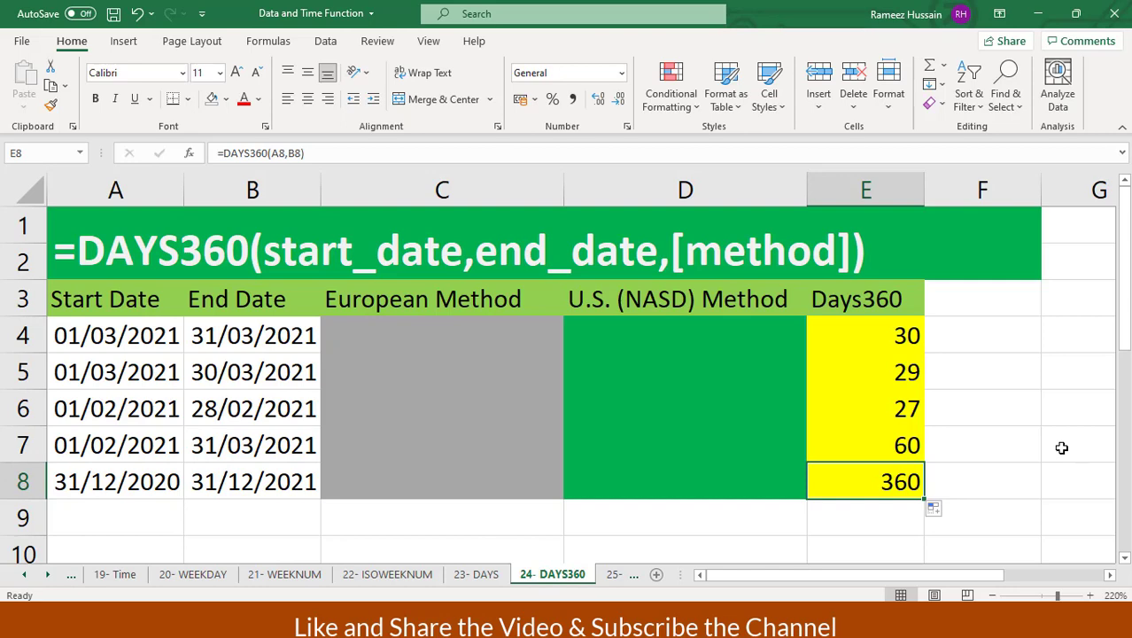
- Enter =DAYS360(A4,B4,FALSE) in D4 for the U.S. (NASD) method and fill the formula down to D8
{"action": "key", "text": "Up"}
{"action": "key", "text": "Up"}
{"action": "key", "text": "Up"}
{"action": "key", "text": "Up"}
{"action": "key", "text": "Left"}
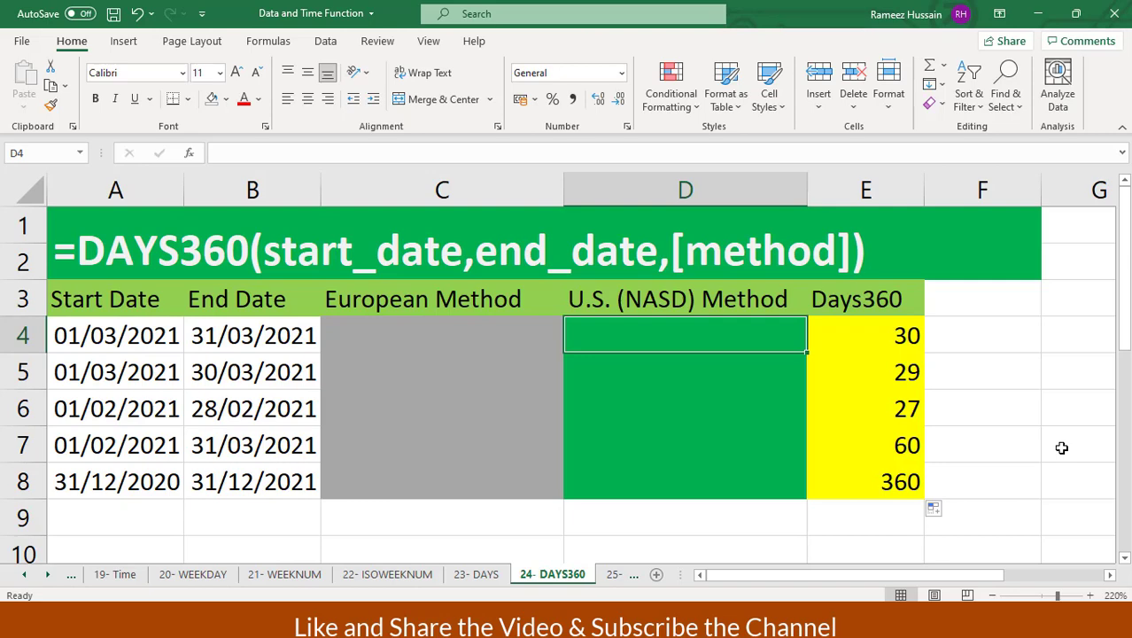
{"action": "type", "text": "=days"}
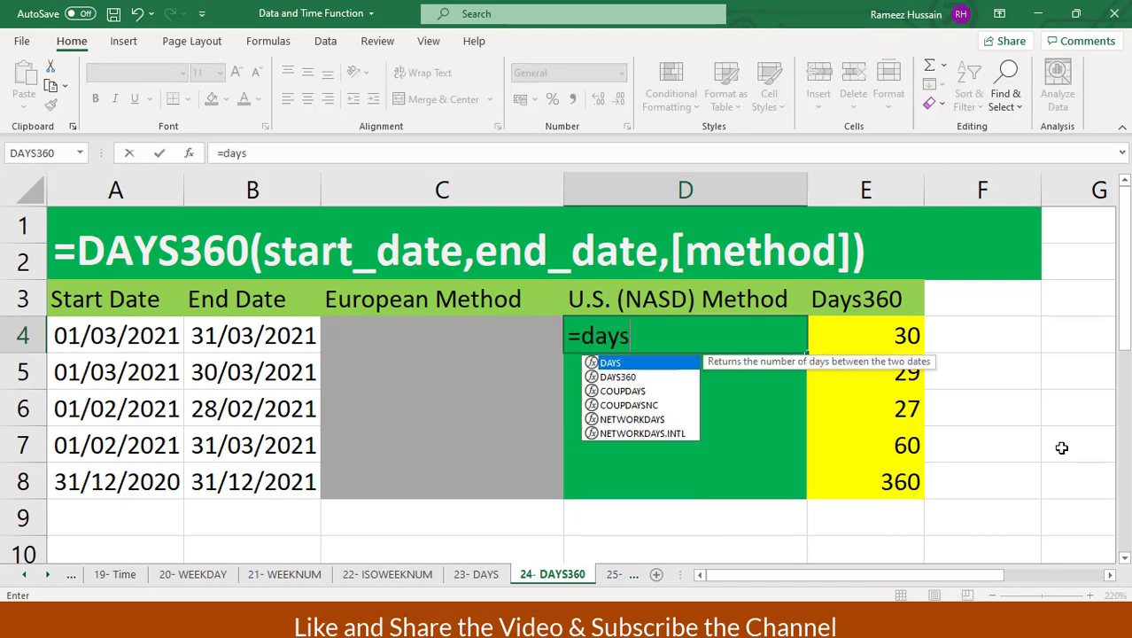
{"action": "type", "text": "360"}
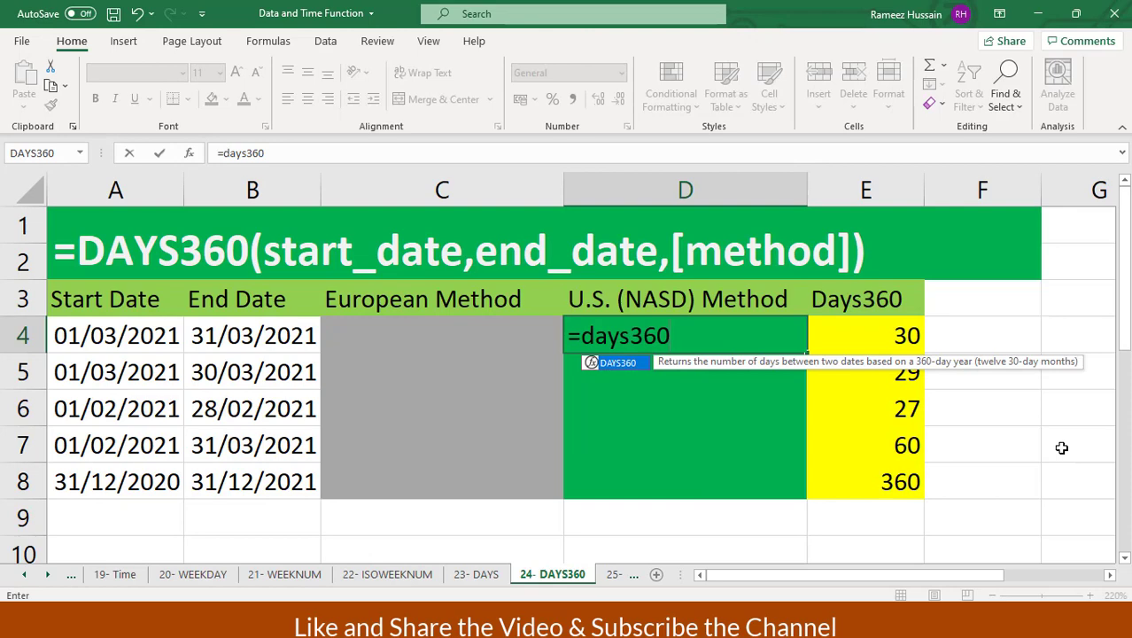
{"action": "key", "text": "Tab"}
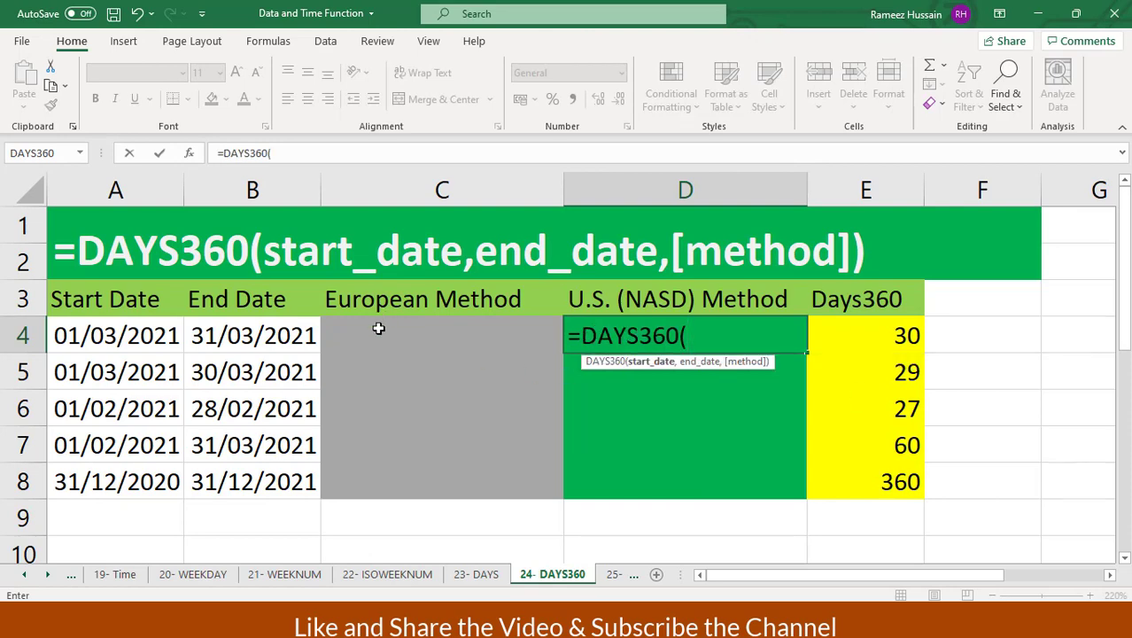
{"action": "left_click", "coordinate": [154, 335]}
{"action": "type", "text": ","}
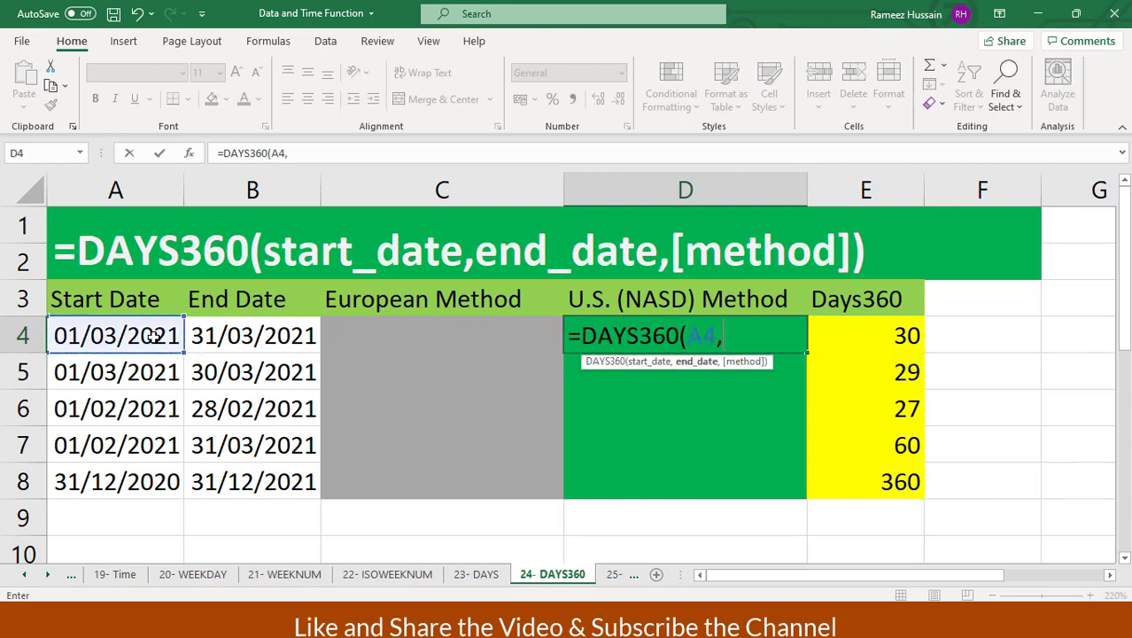
{"action": "left_click", "coordinate": [202, 335]}
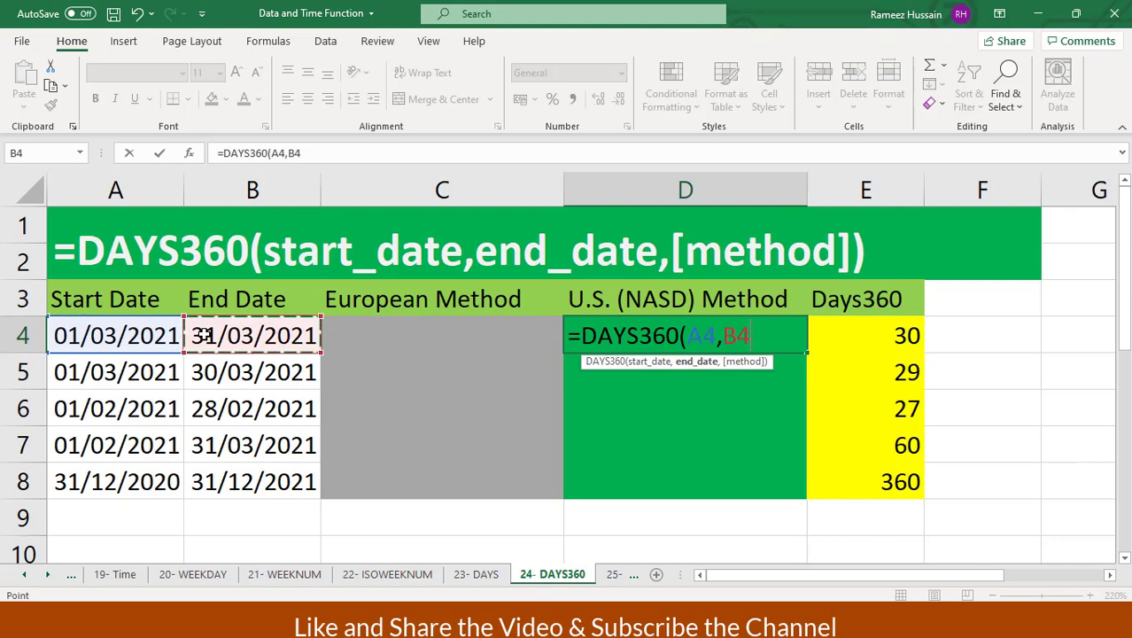
{"action": "type", "text": ","}
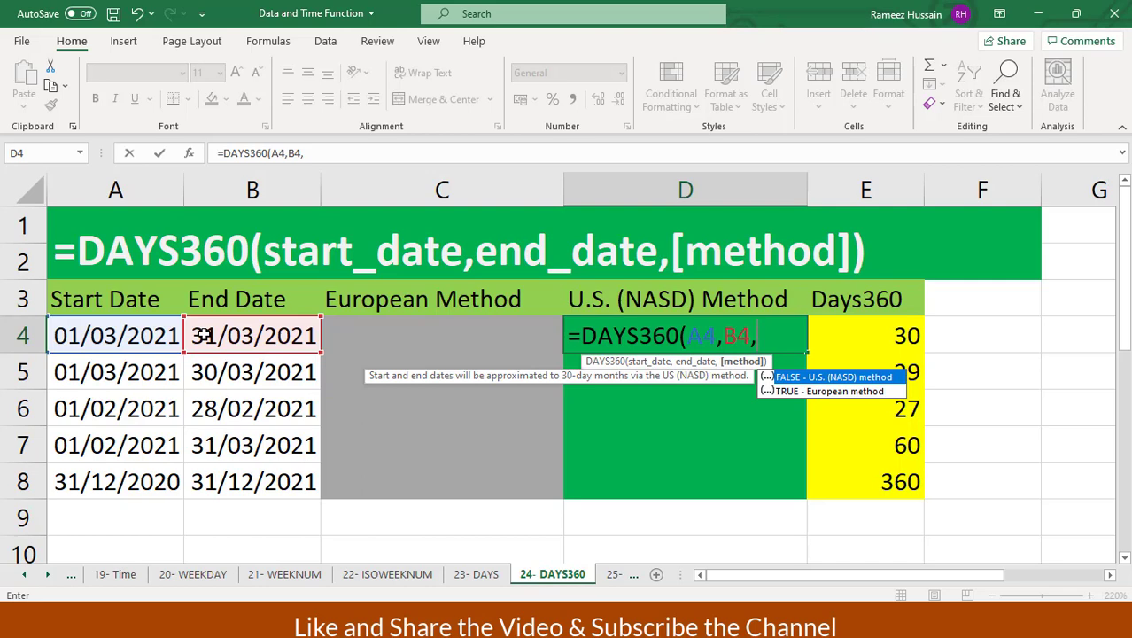
{"action": "type", "text": "false"}
{"action": "key", "text": "Tab"}
{"action": "type", "text": ")"}
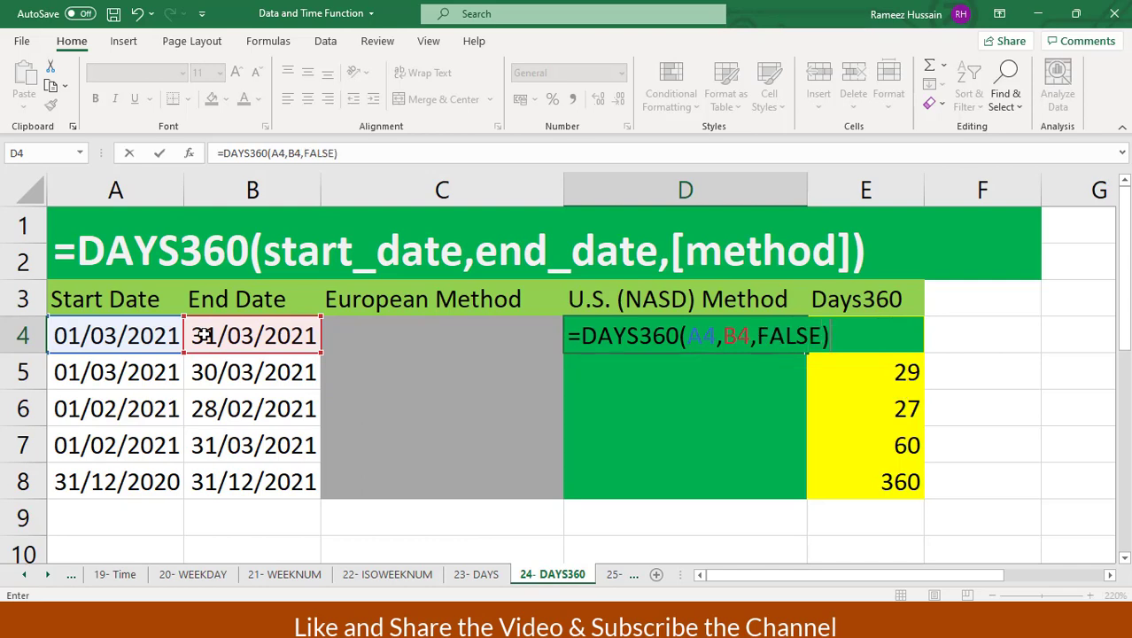
{"action": "key", "text": "Return"}
{"action": "key", "text": "Up"}
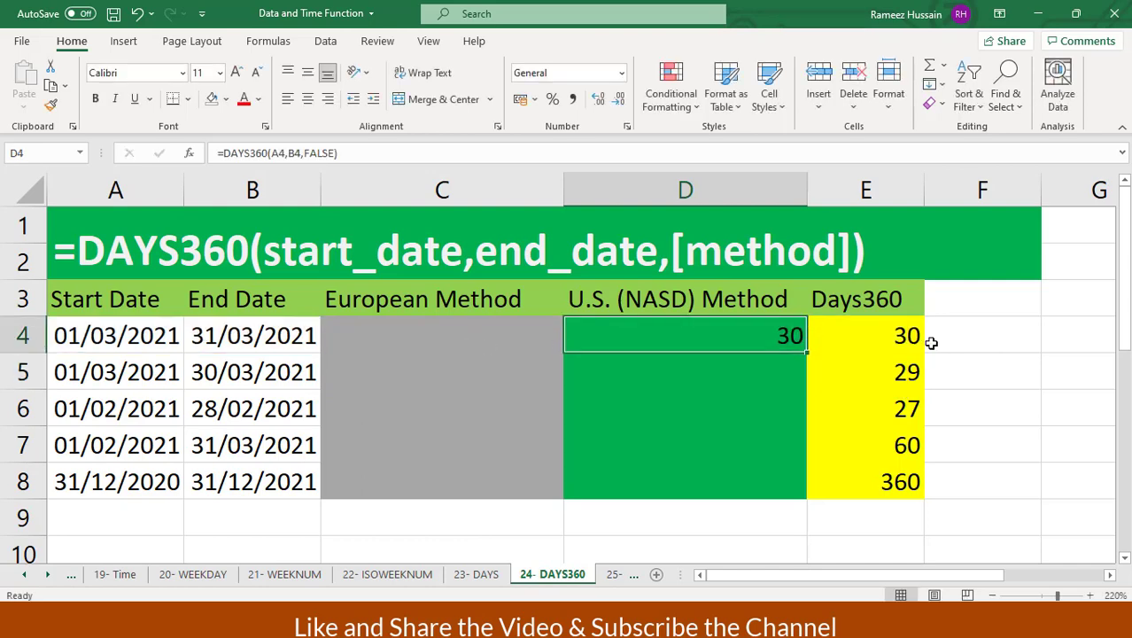
{"action": "double_click", "coordinate": [807, 353]}
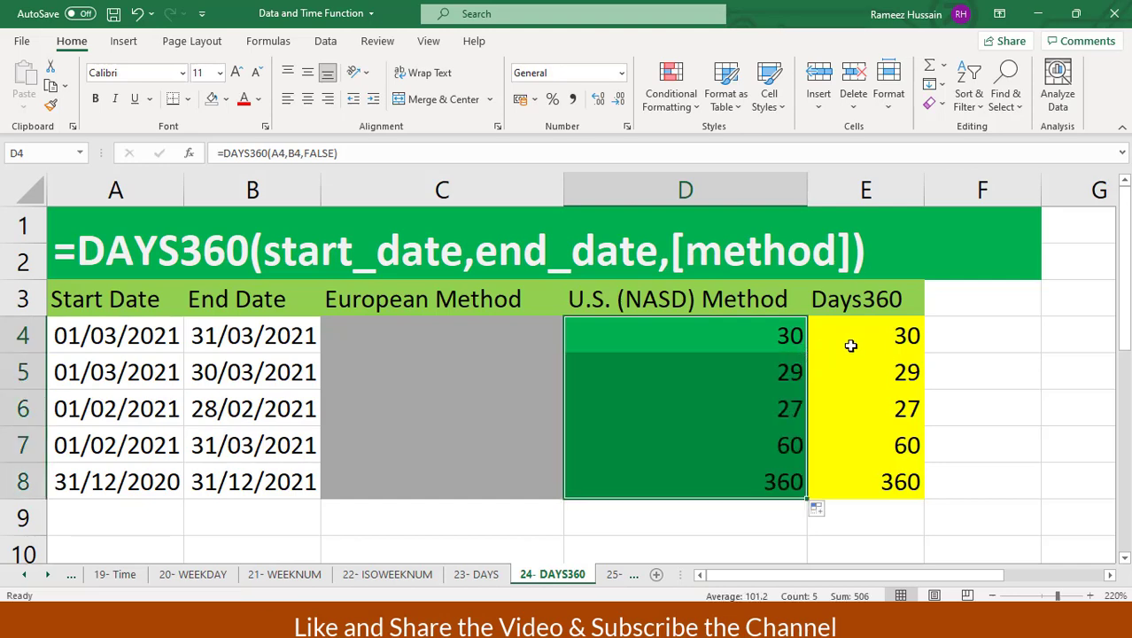
- Compare the U.S. (NASD) method results in D4:D8 with the Days360 results in E4:E8
{"action": "left_click", "coordinate": [750, 341]}
{"action": "key", "text": "shift+Right"}
{"action": "key", "text": "shift+Down"}
{"action": "key", "text": "shift+Down"}
{"action": "key", "text": "shift+Down"}
{"action": "key", "text": "shift+Down"}
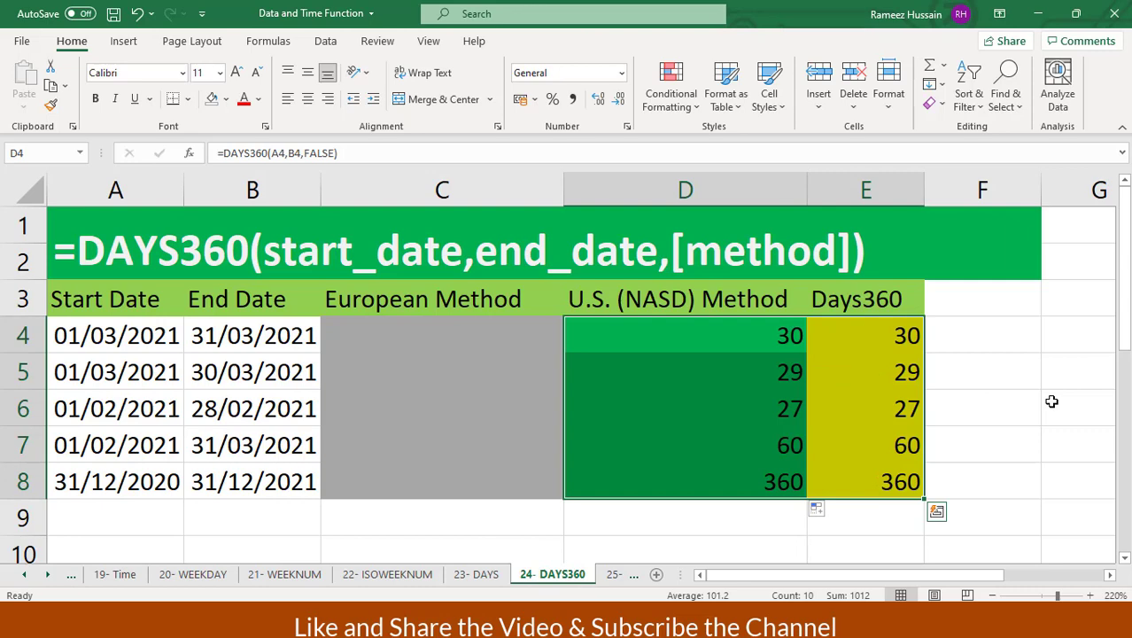
- Review the end dates in B4 and B6 for the European method calculation
{"action": "key", "text": "Left"}
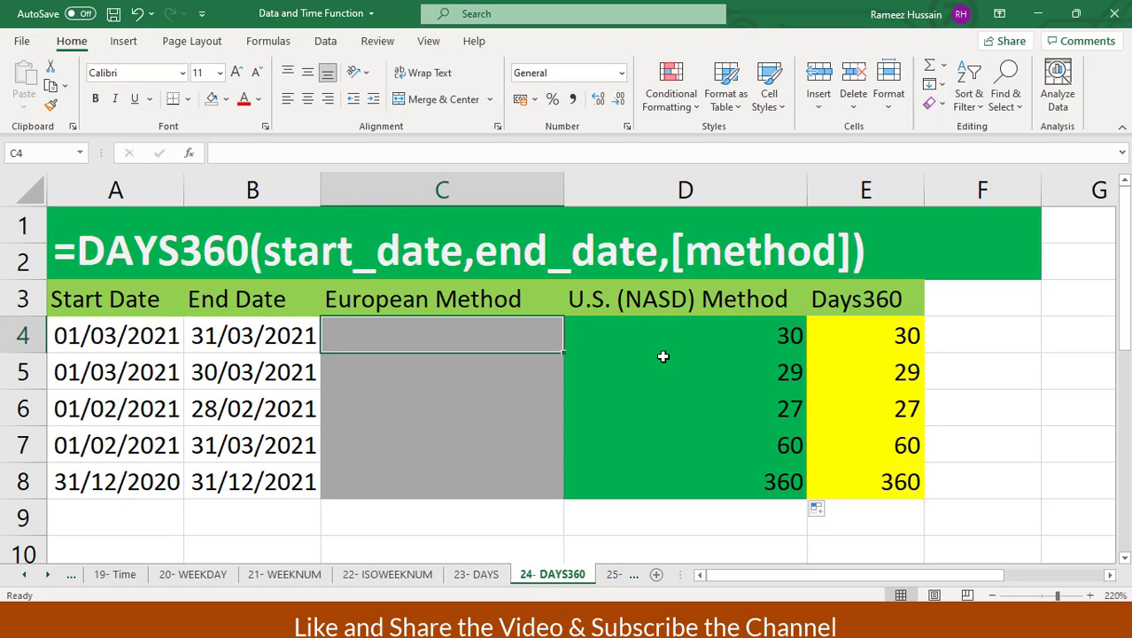
{"action": "left_click", "coordinate": [211, 342]}
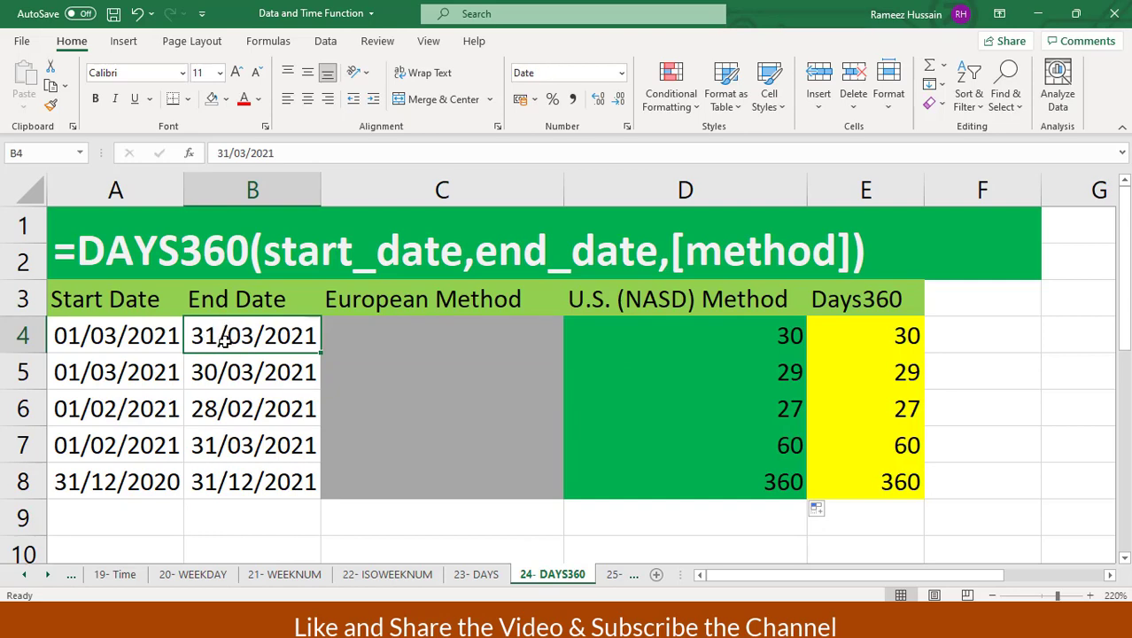
{"action": "left_click", "coordinate": [234, 412]}
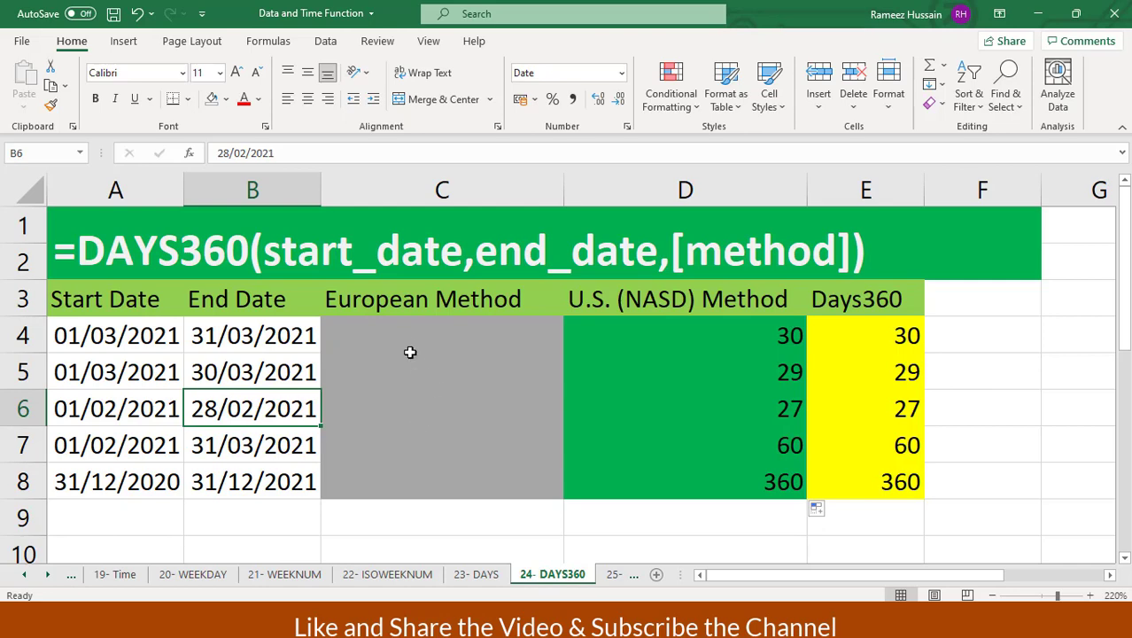
- Enter =DAYS360(A4,B4,TRUE) in C4 for the European method and fill the formula down to C8
{"action": "left_click", "coordinate": [390, 335]}
{"action": "type", "text": "=days3"}
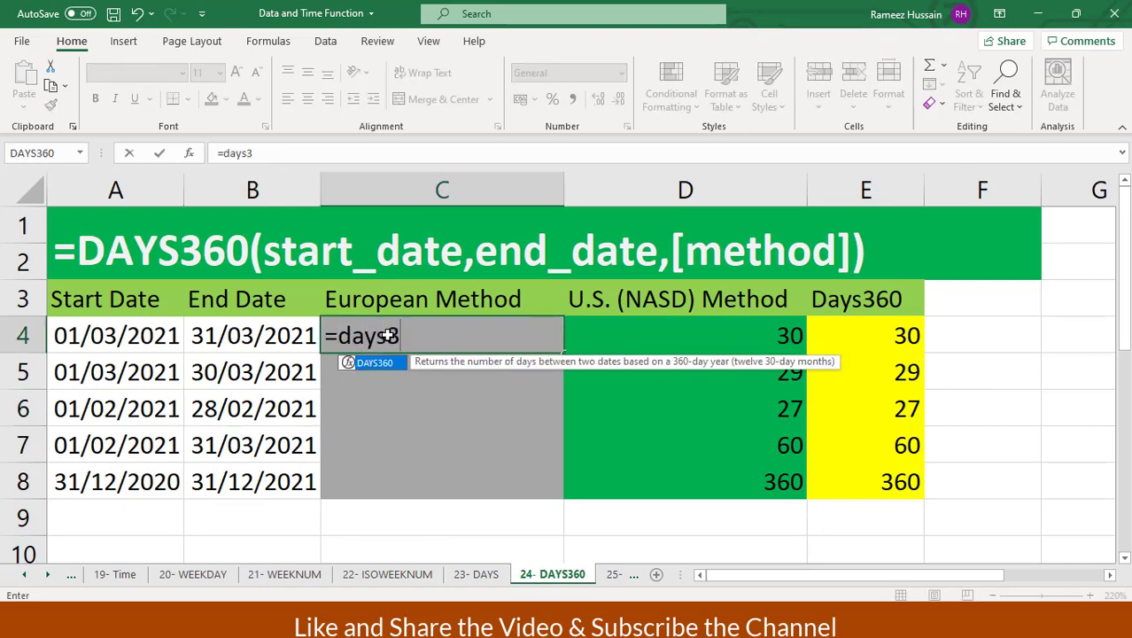
{"action": "key", "text": "Tab"}
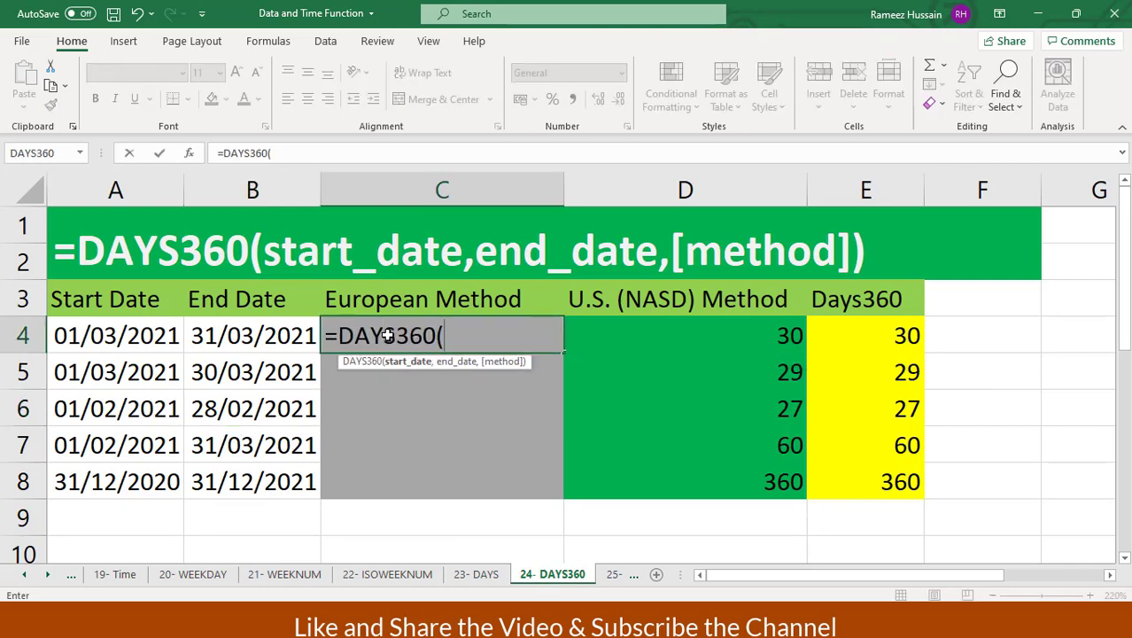
{"action": "key", "text": "Left"}
{"action": "key", "text": "Left"}
{"action": "type", "text": ","}
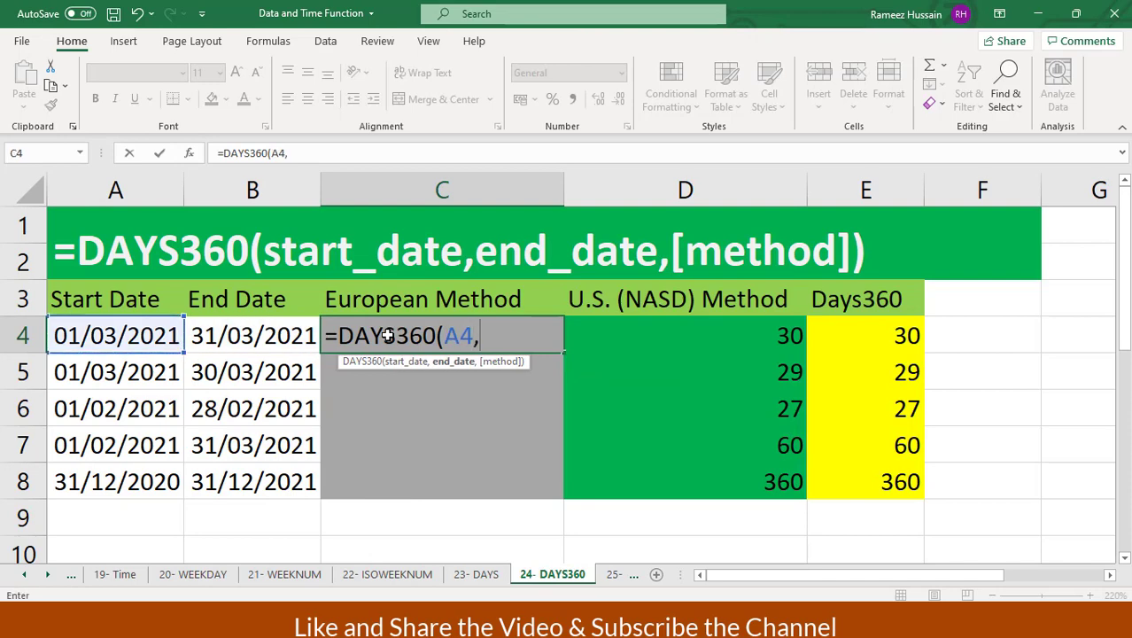
{"action": "key", "text": "Left"}
{"action": "type", "text": ","}
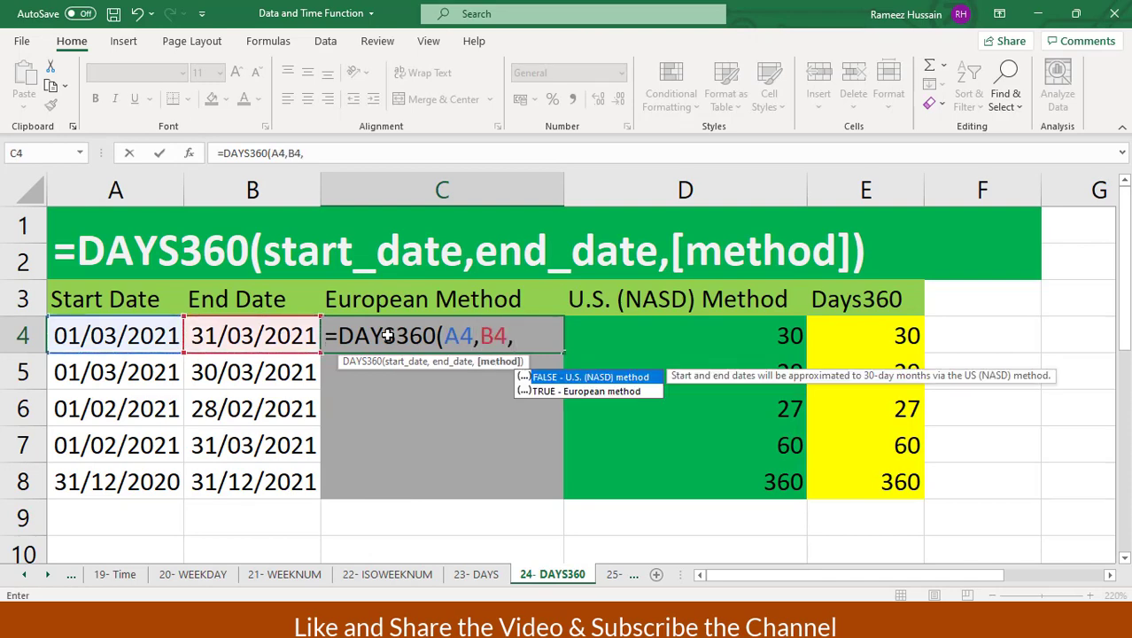
{"action": "type", "text": "true"}
{"action": "key", "text": "Tab"}
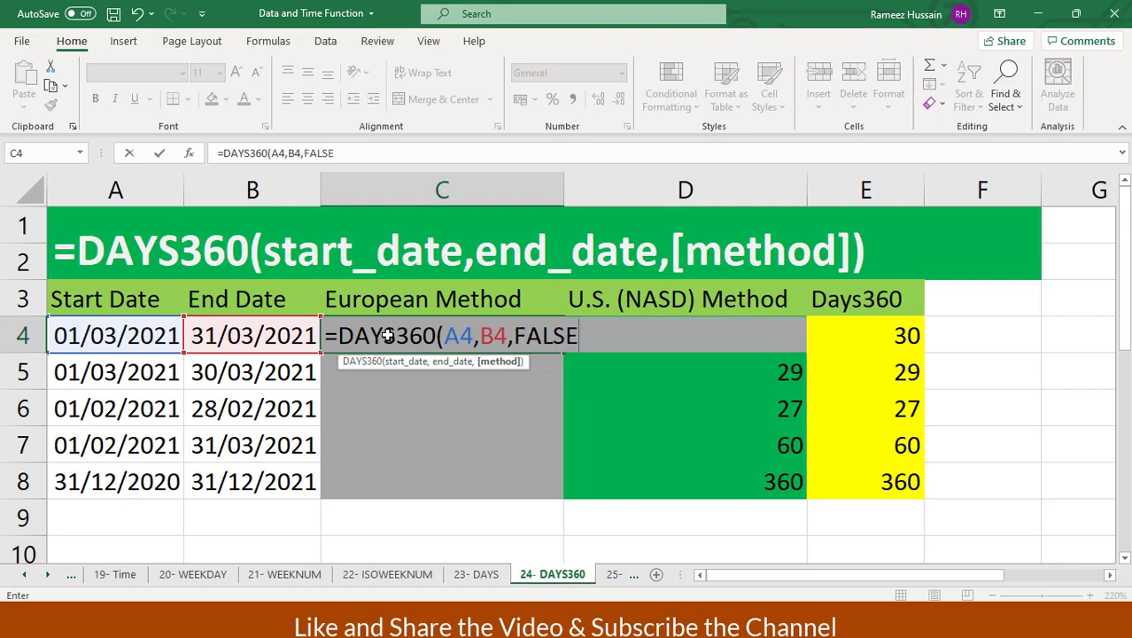
{"action": "key", "text": "BackSpace"}
{"action": "key", "text": "BackSpace"}
{"action": "key", "text": "BackSpace"}
{"action": "key", "text": "BackSpace"}
{"action": "key", "text": "BackSpace"}
{"action": "type", "text": "true)"}
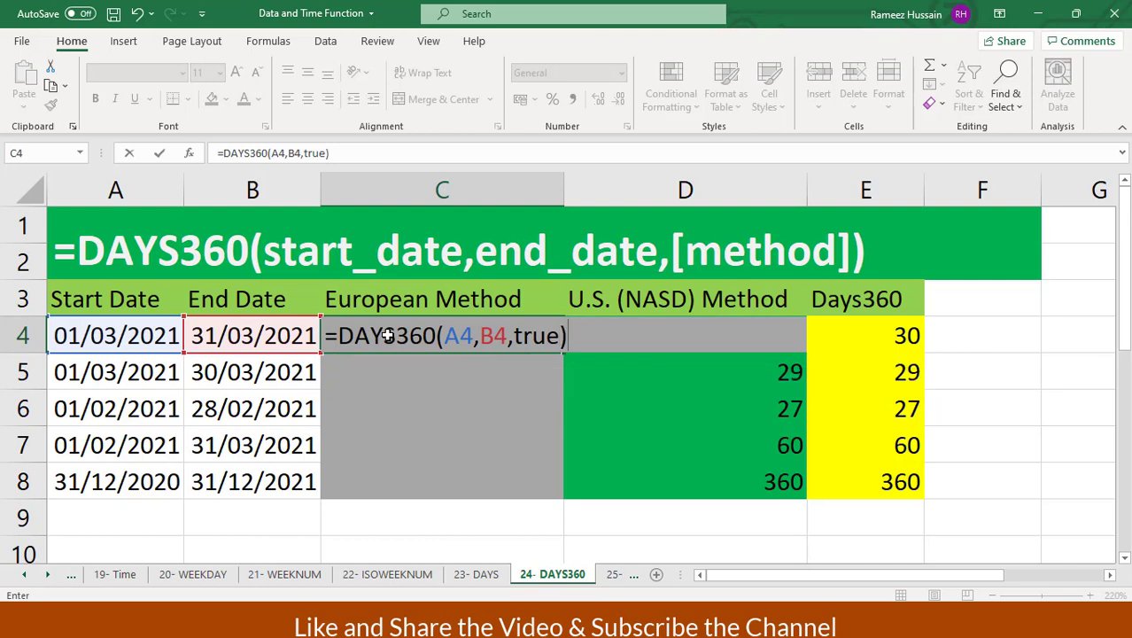
{"action": "key", "text": "ctrl+Return"}
{"action": "left_click", "coordinate": [388, 334]}
{"action": "double_click", "coordinate": [565, 355]}
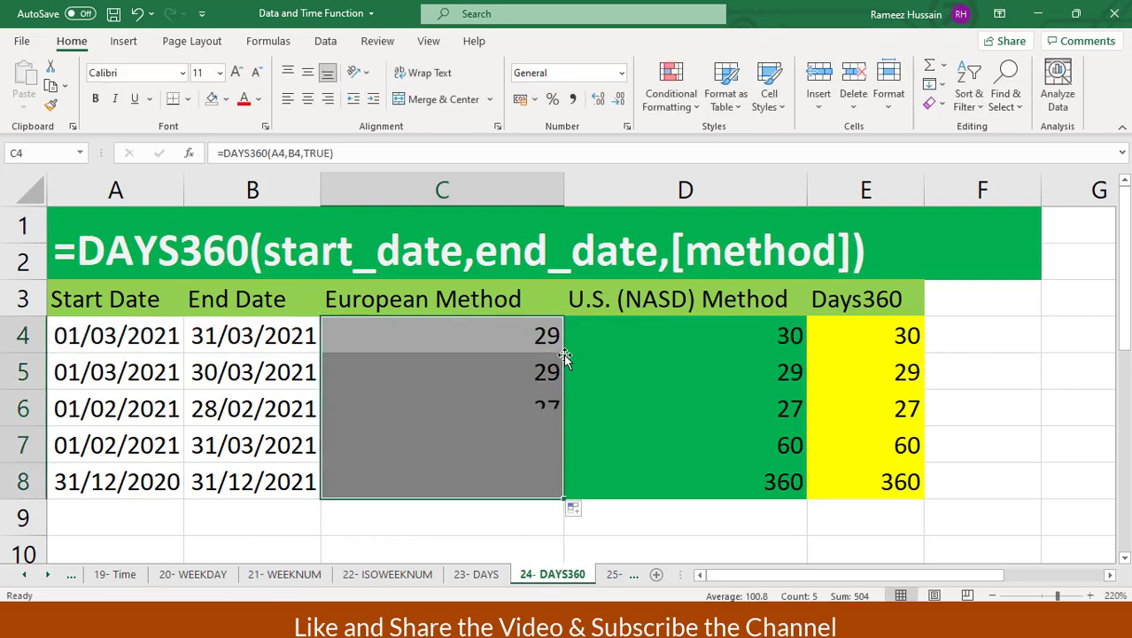
- Compare the start and end dates in rows 4 and 5 with their European method results in column C
{"action": "left_click_drag", "start_coordinate": [139, 335], "coordinate": [217, 346]}
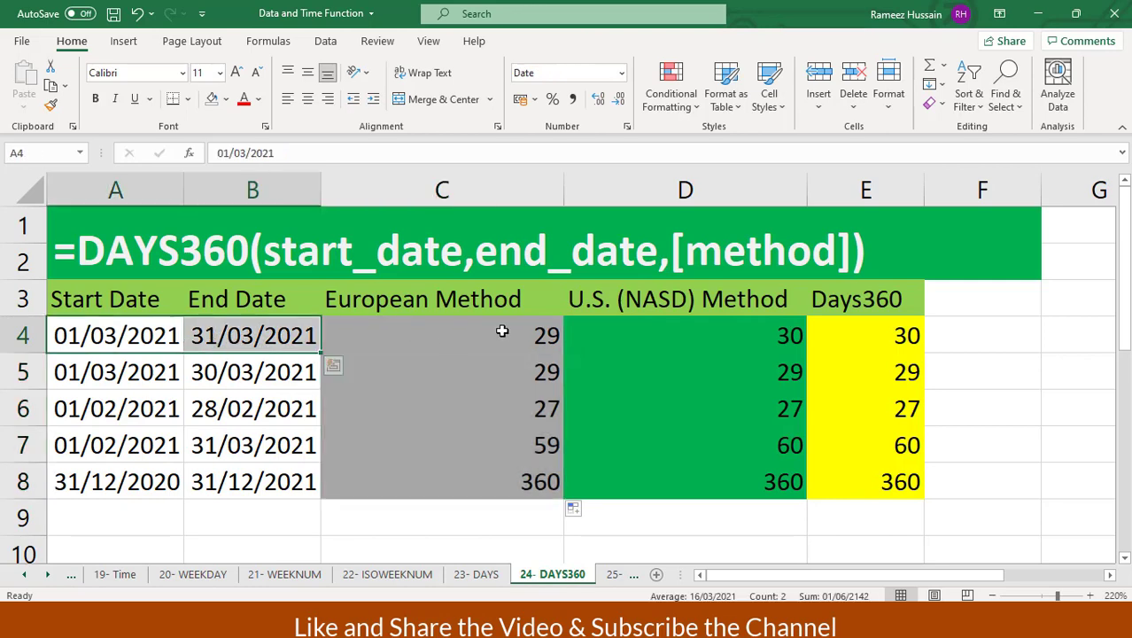
{"action": "left_click", "coordinate": [497, 335]}
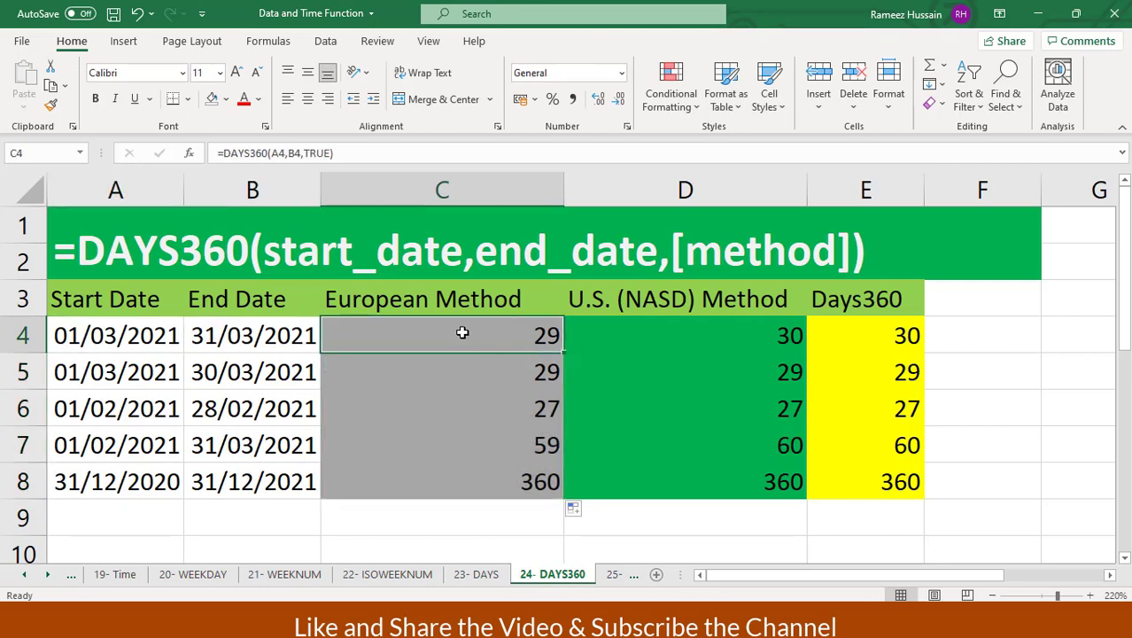
{"action": "left_click_drag", "start_coordinate": [137, 372], "coordinate": [251, 373]}
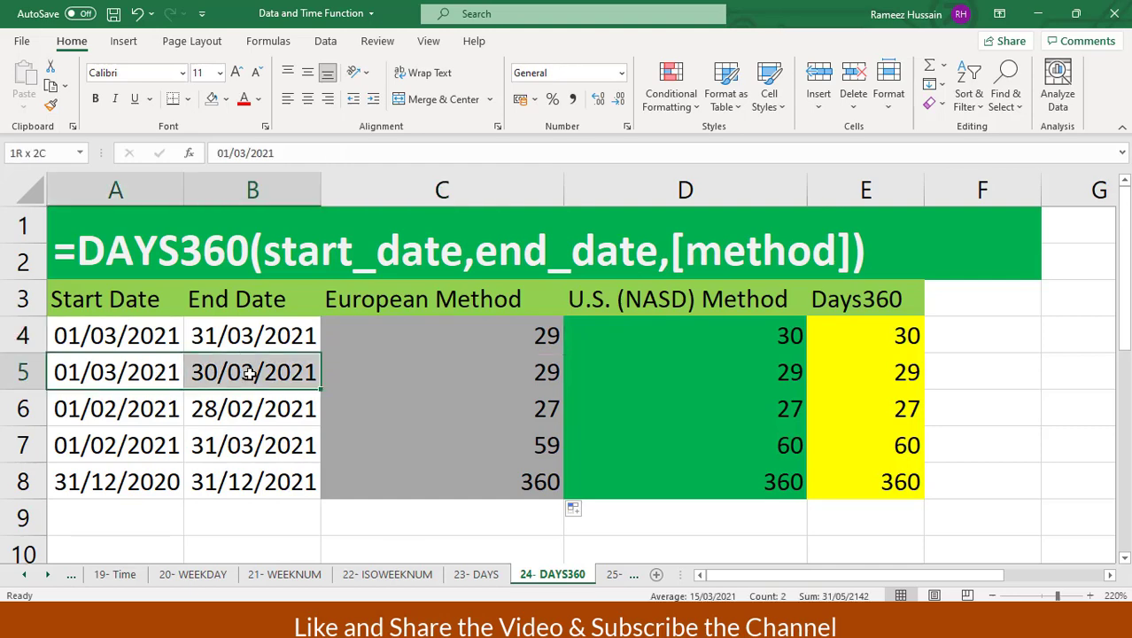
{"action": "left_click", "coordinate": [547, 370]}
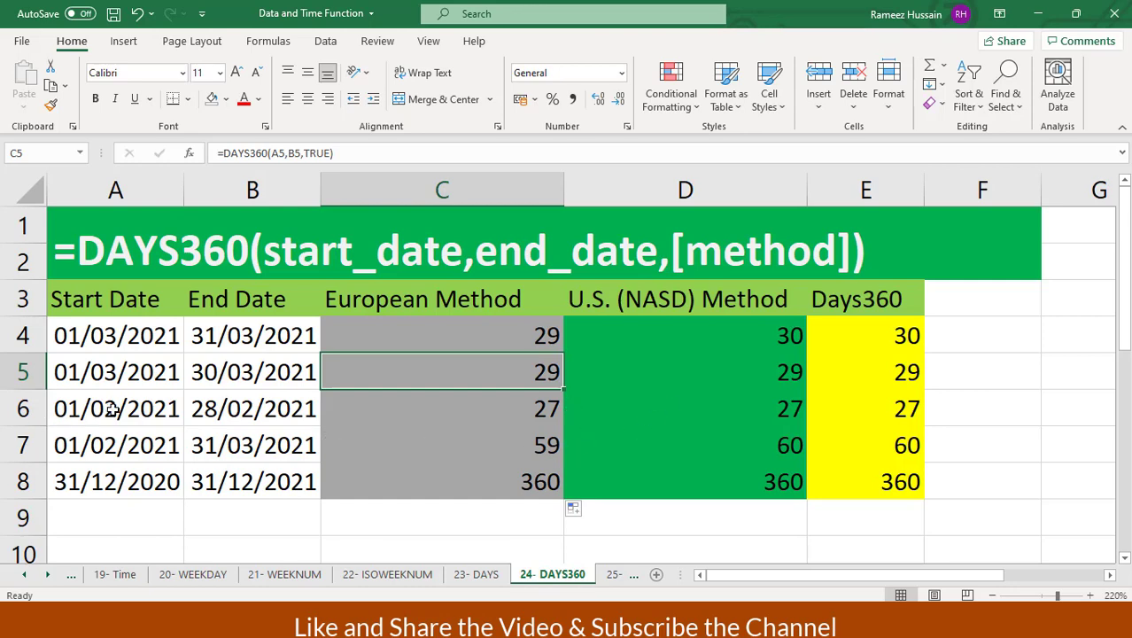
- Check the European method results in C6 to C8 against the start and end dates of their rows
{"action": "left_click", "coordinate": [512, 404]}
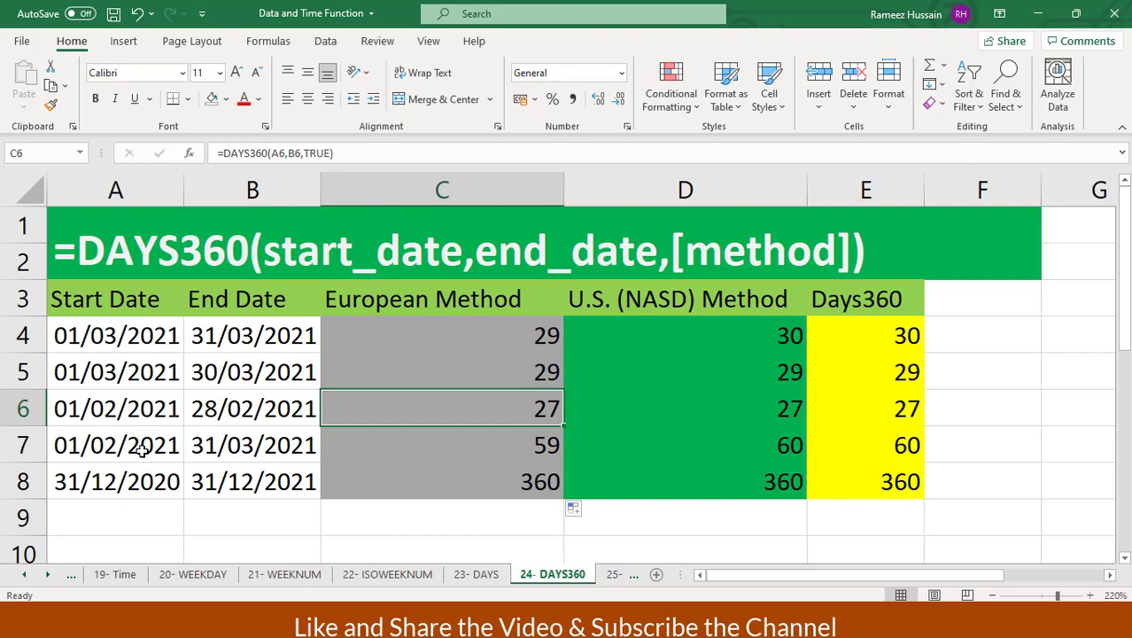
{"action": "left_click", "coordinate": [274, 450]}
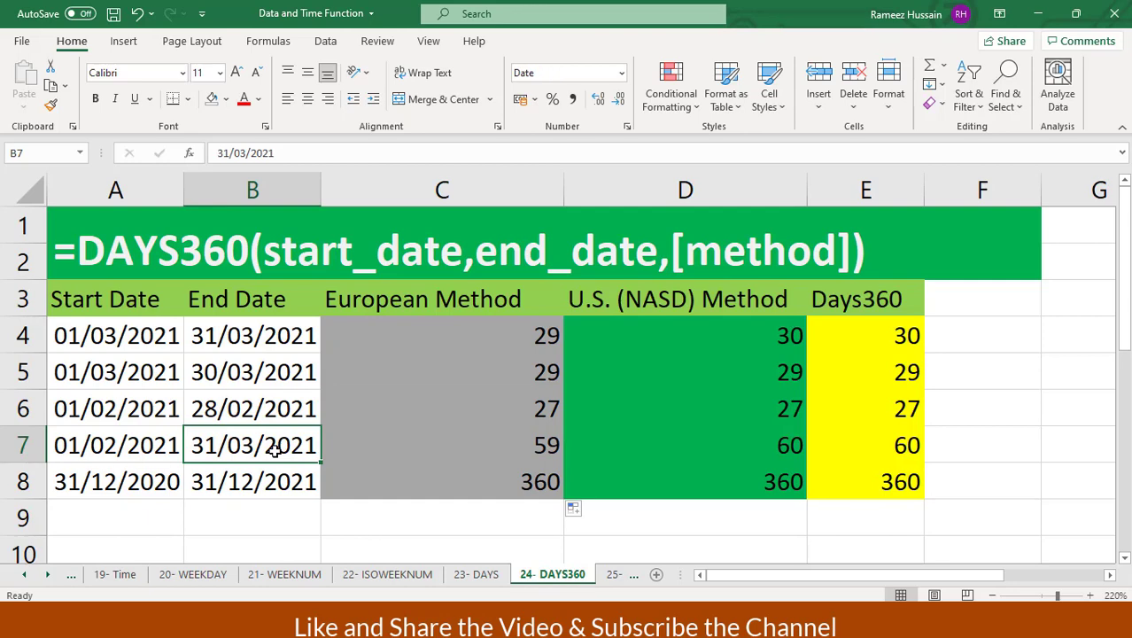
{"action": "left_click", "coordinate": [88, 445]}
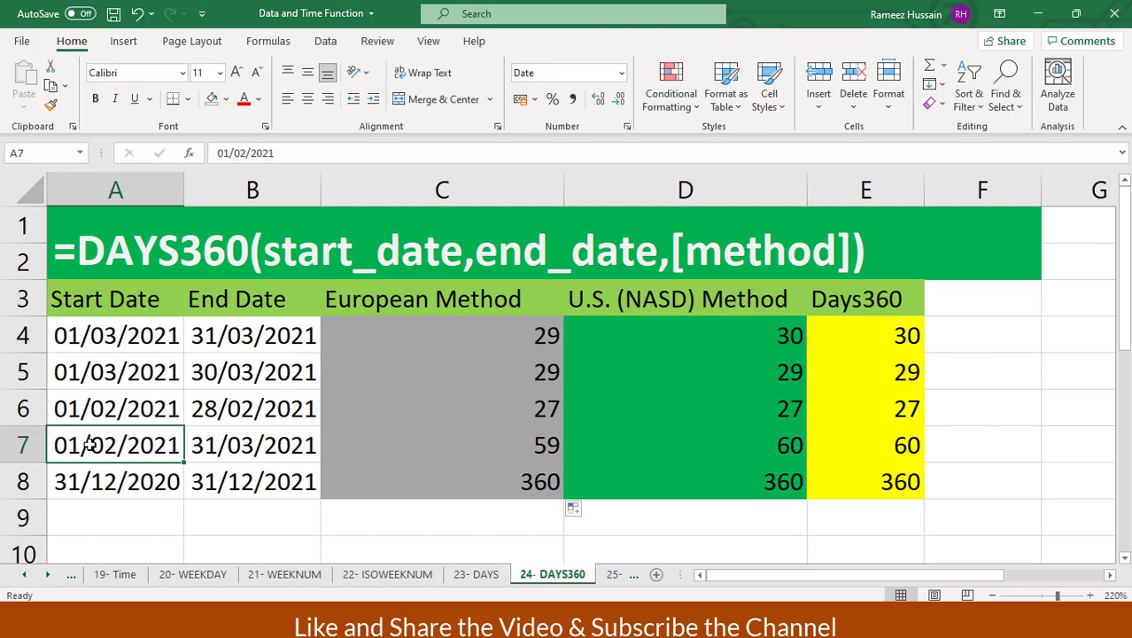
{"action": "left_click", "coordinate": [298, 450]}
{"action": "left_click", "coordinate": [526, 444]}
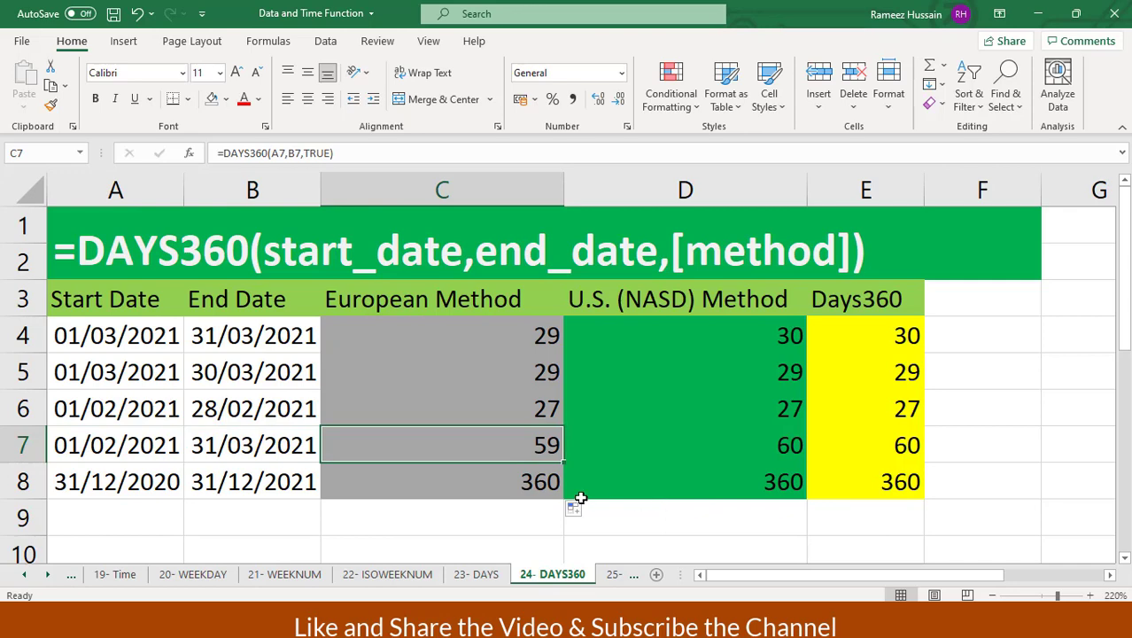
{"action": "left_click", "coordinate": [521, 487]}
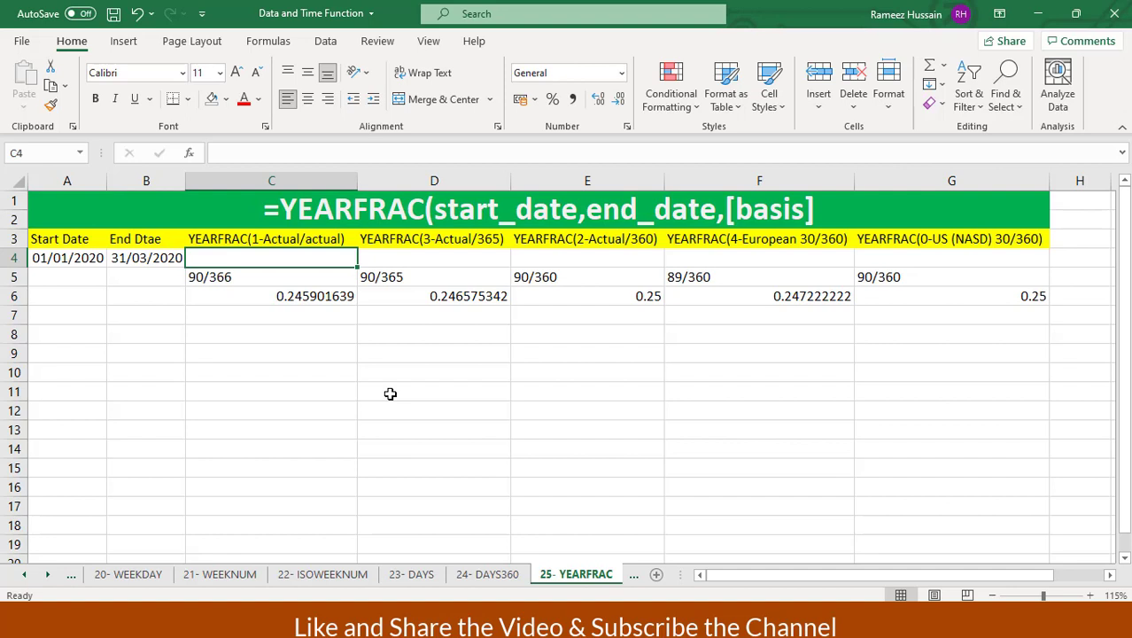
- On the 25- YEARFRAC sheet, review the start date in A4 and the end date in B4
{"action": "key", "text": "Left"}
{"action": "key", "text": "Left"}
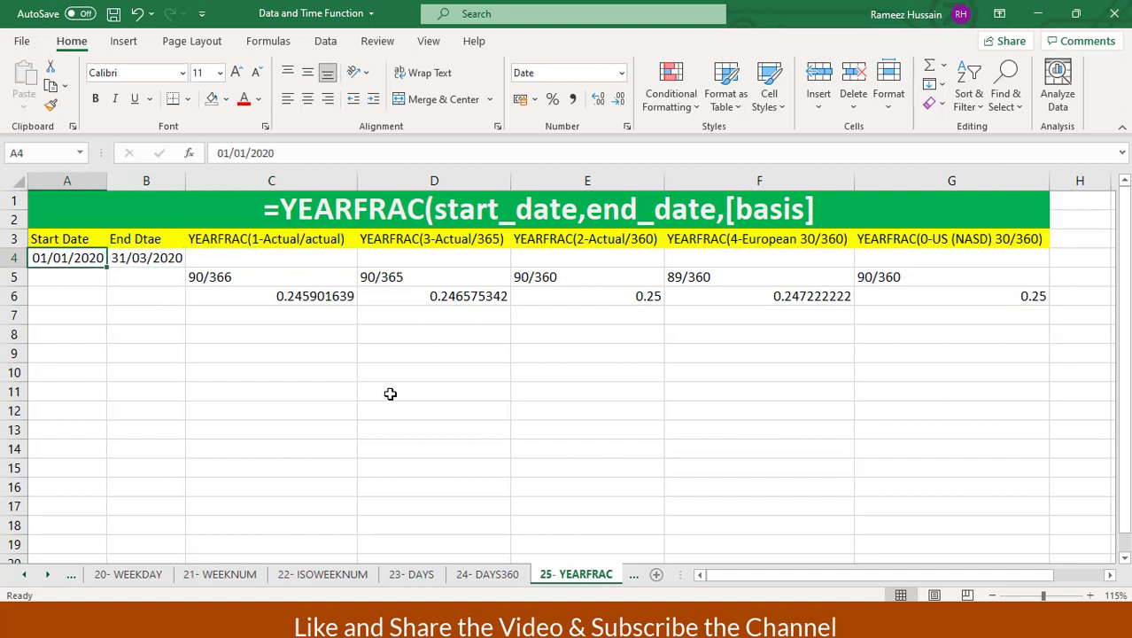
{"action": "key", "text": "Right"}
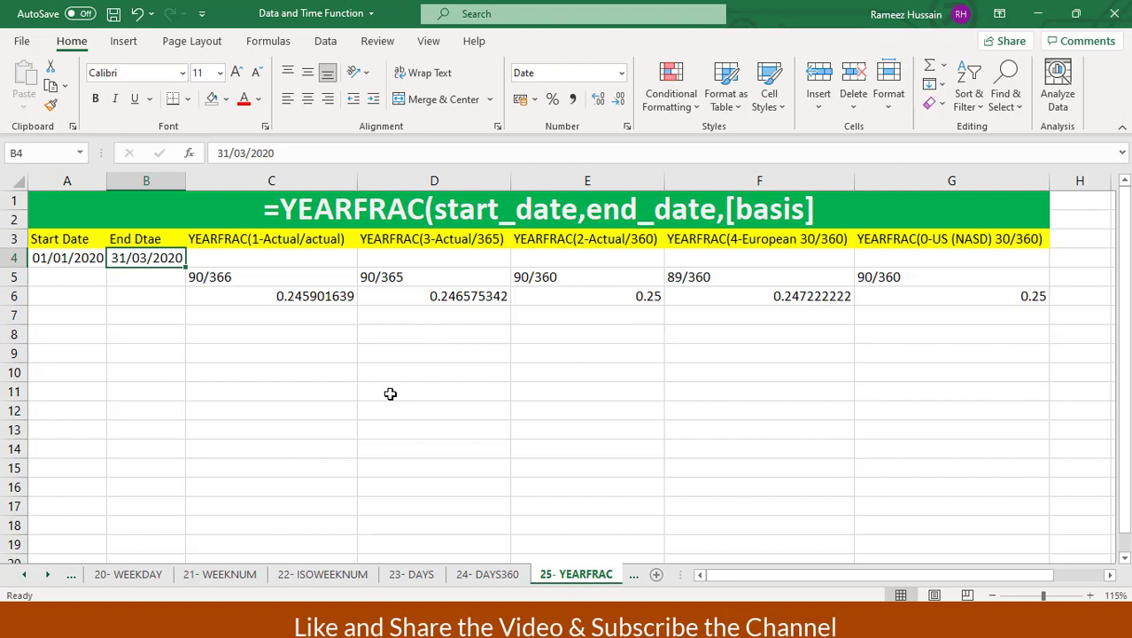
{"action": "key", "text": "Right"}
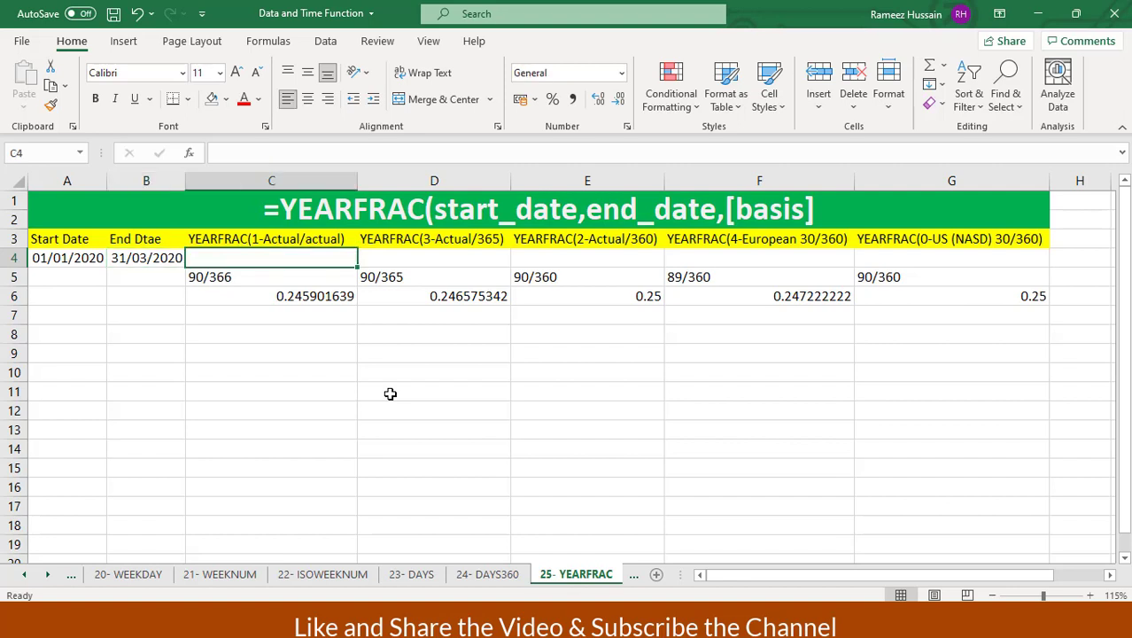
- Enter =YEARFRAC(A4,B4,1) in C4 to calculate the year fraction on the Actual/actual basis
{"action": "type", "text": "=year"}
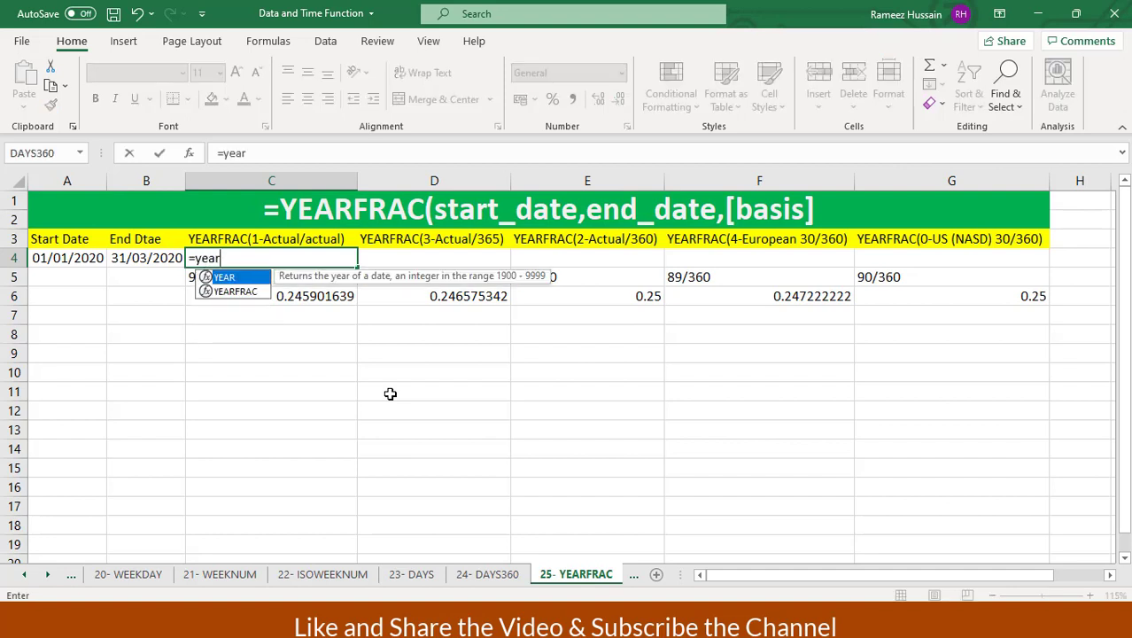
{"action": "key", "text": "Down"}
{"action": "key", "text": "Tab"}
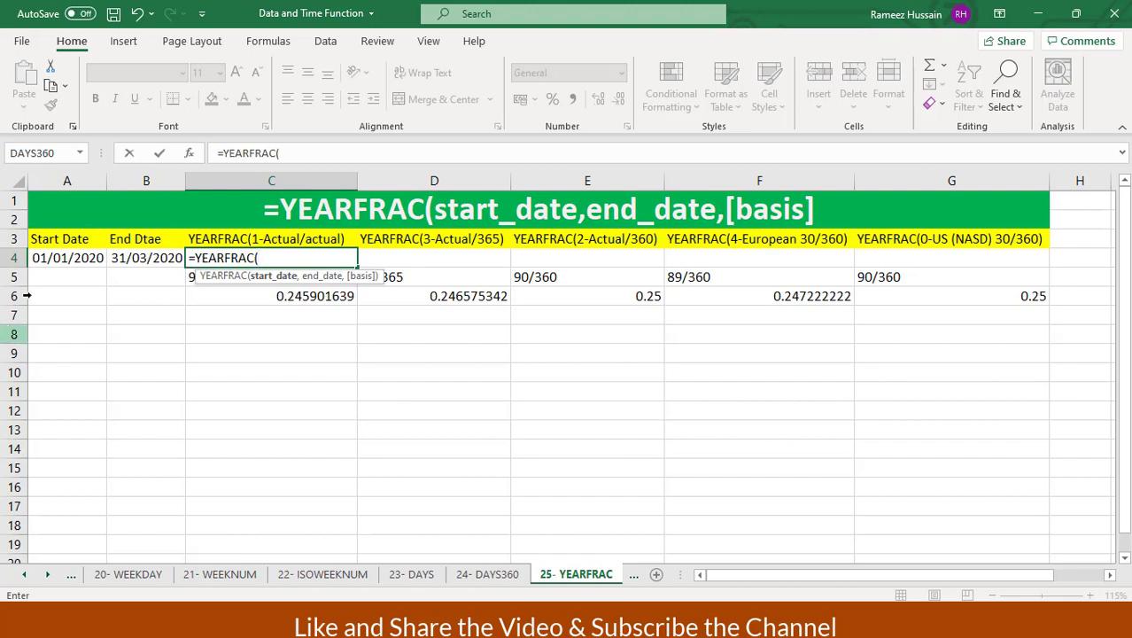
{"action": "left_click", "coordinate": [69, 258]}
{"action": "type", "text": ","}
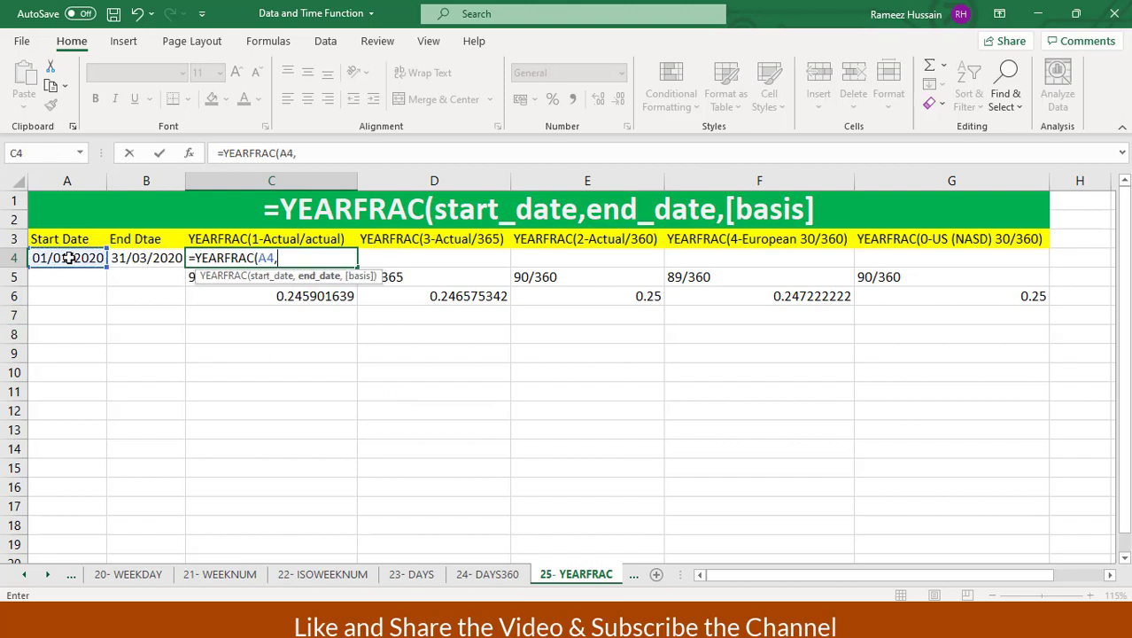
{"action": "left_click", "coordinate": [119, 257]}
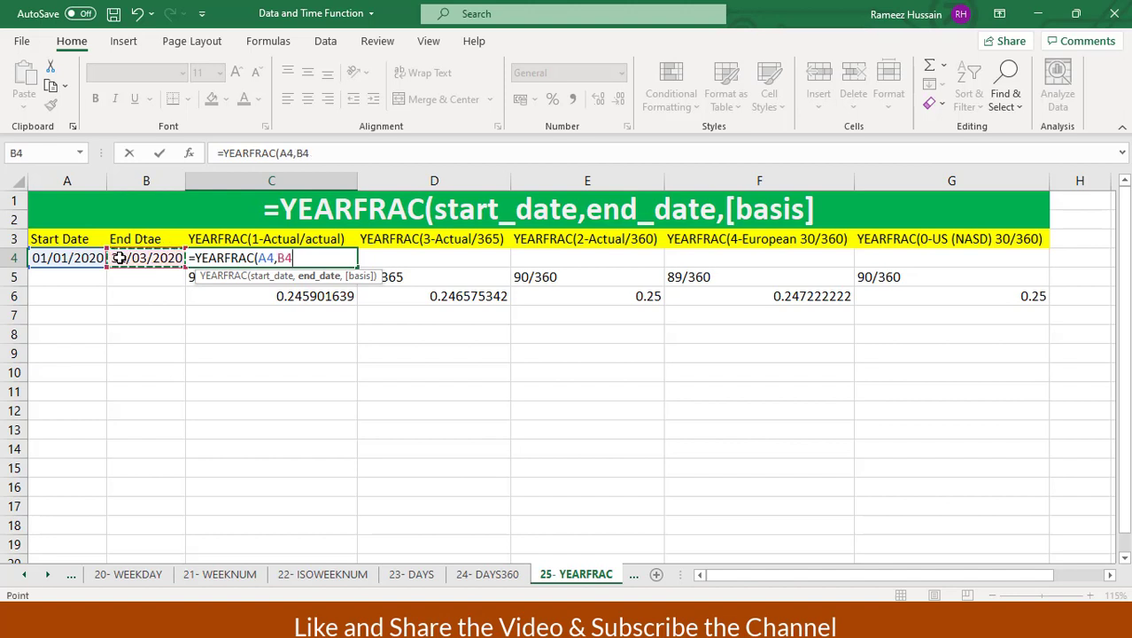
{"action": "type", "text": ","}
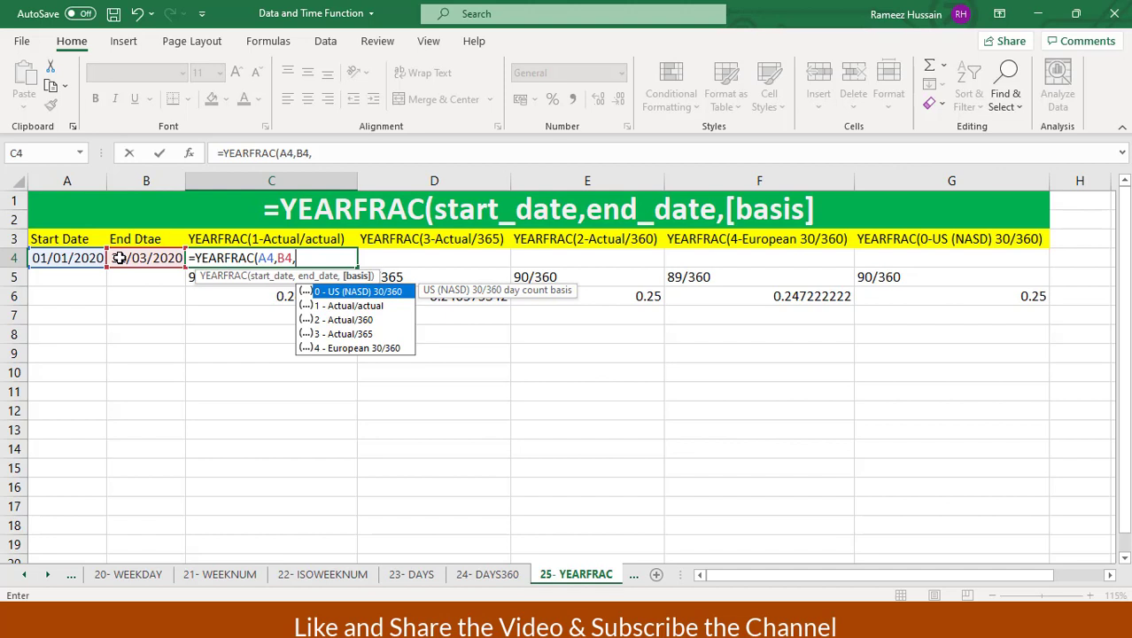
{"action": "type", "text": "1)"}
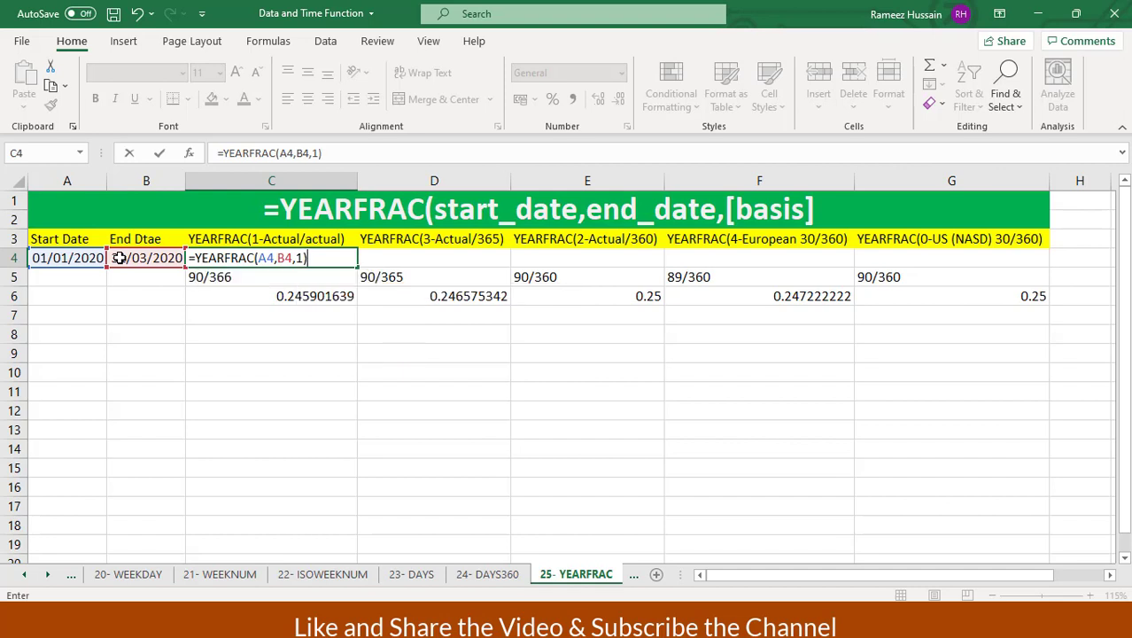
{"action": "key", "text": "Return"}
{"action": "key", "text": "Up"}
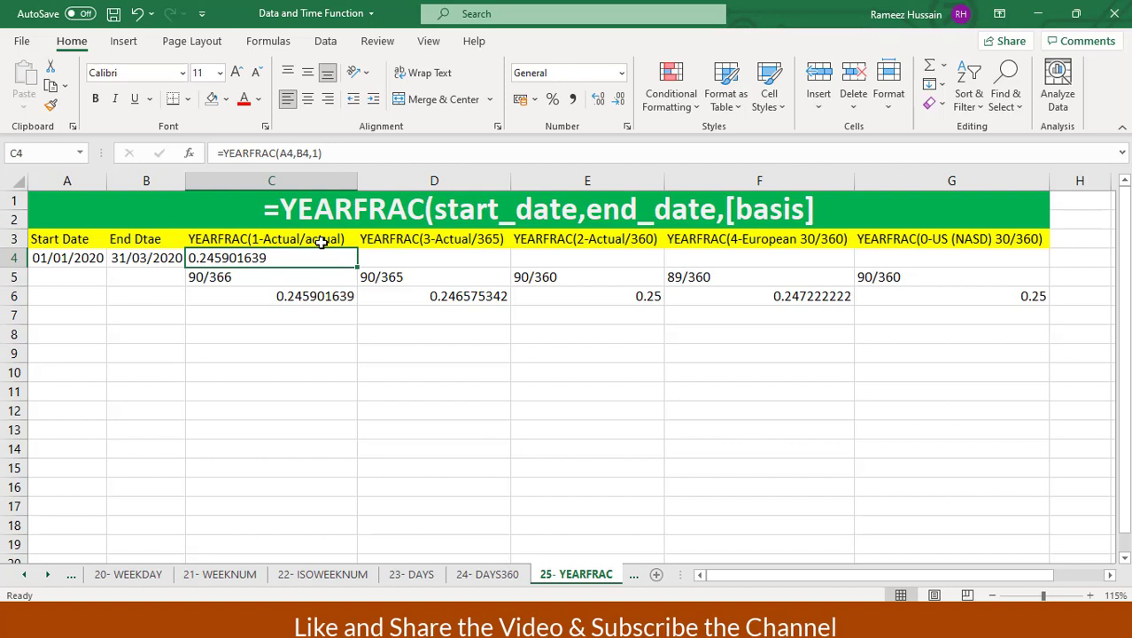
- Inspect the manual 90/366 calculation in C5 and C6 and compare it with the YEARFRAC result in C4
{"action": "left_click", "coordinate": [247, 283]}
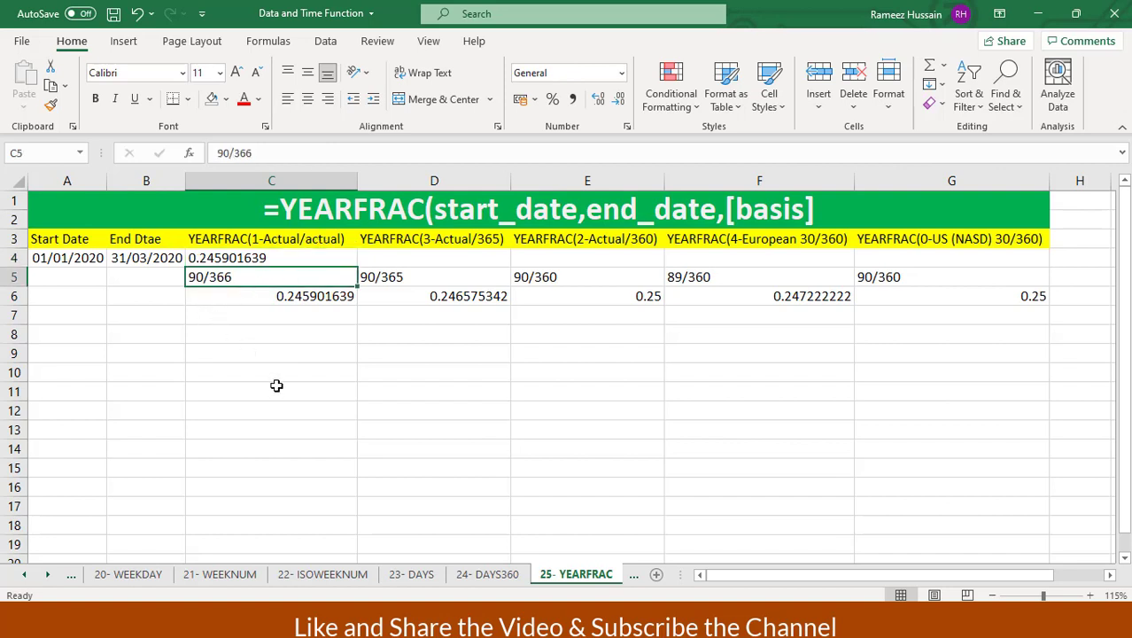
{"action": "key", "text": "Down"}
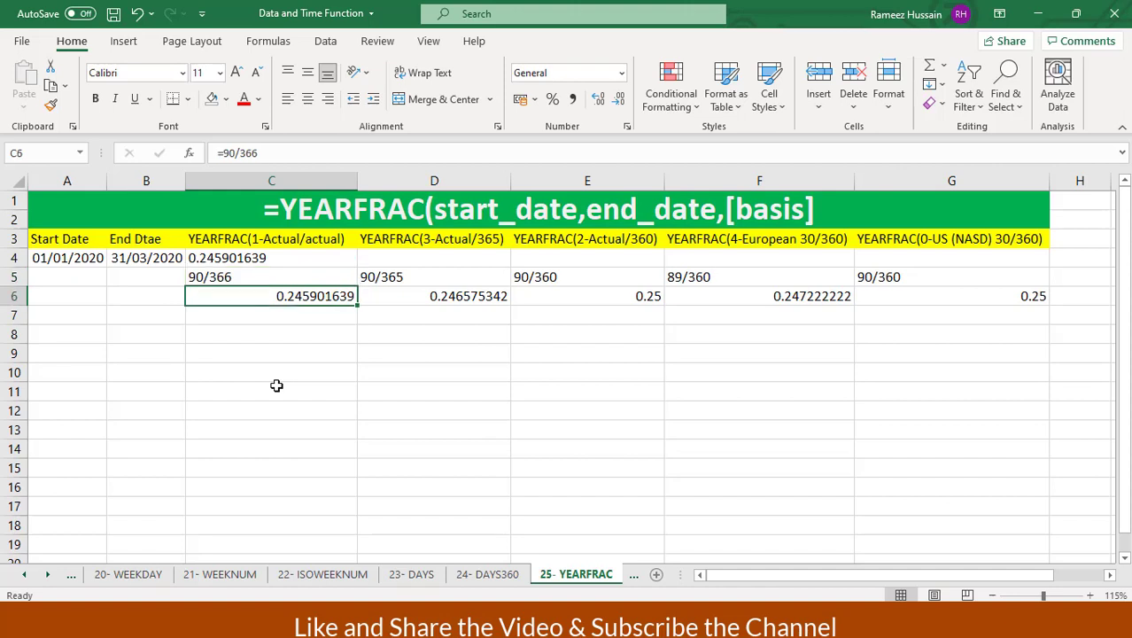
{"action": "double_click", "coordinate": [267, 295]}
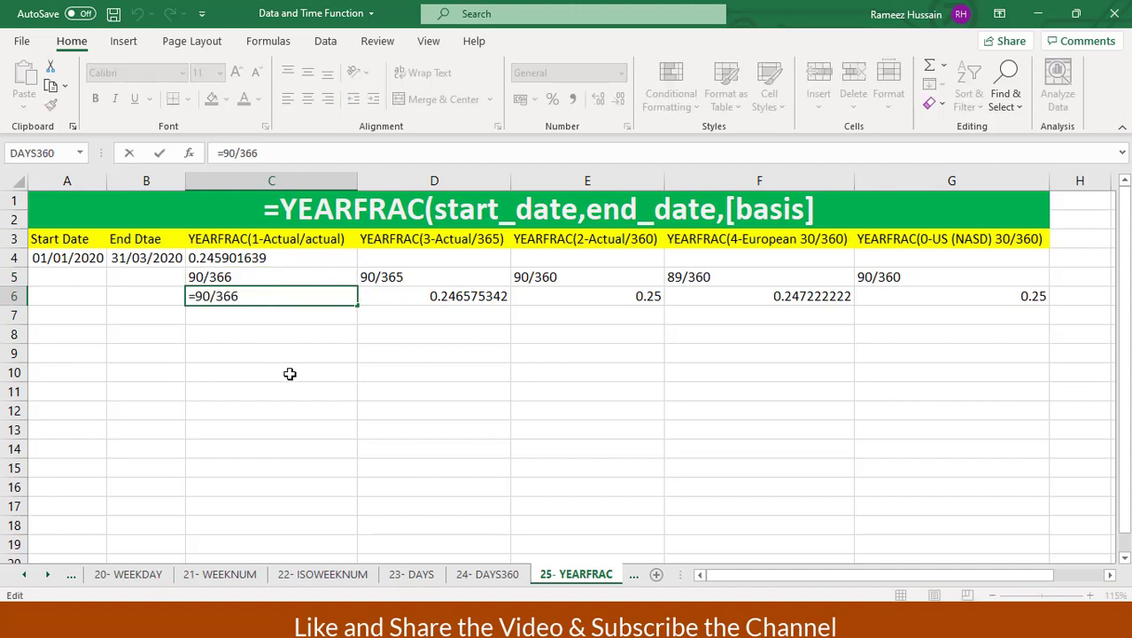
{"action": "key", "text": "Return"}
{"action": "key", "text": "Up"}
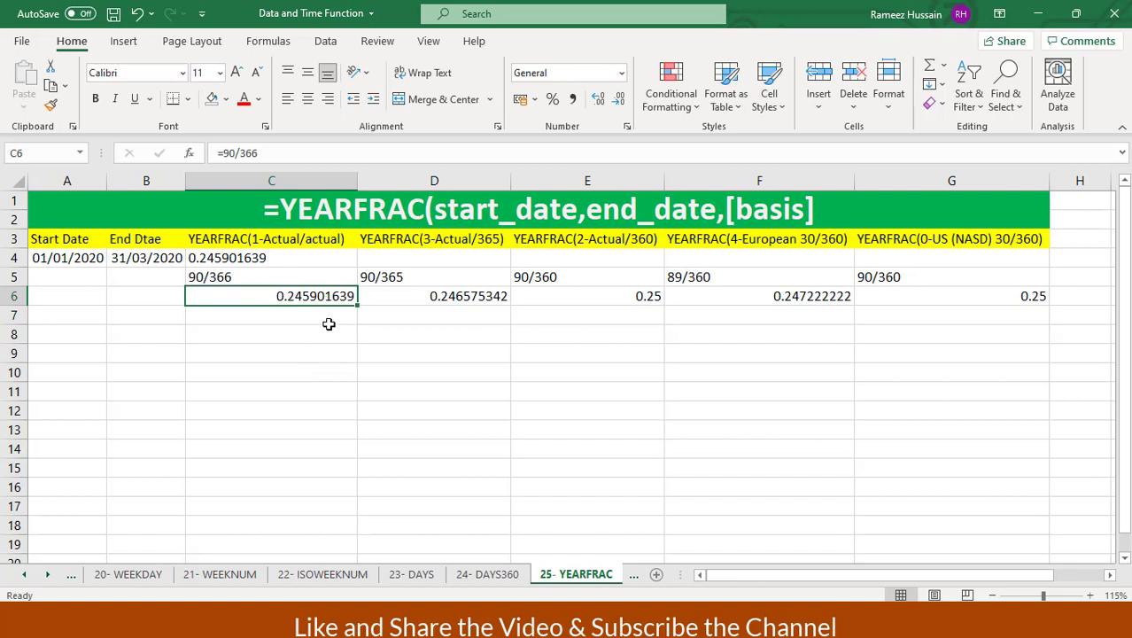
{"action": "left_click", "coordinate": [276, 262], "text": "ctrl"}
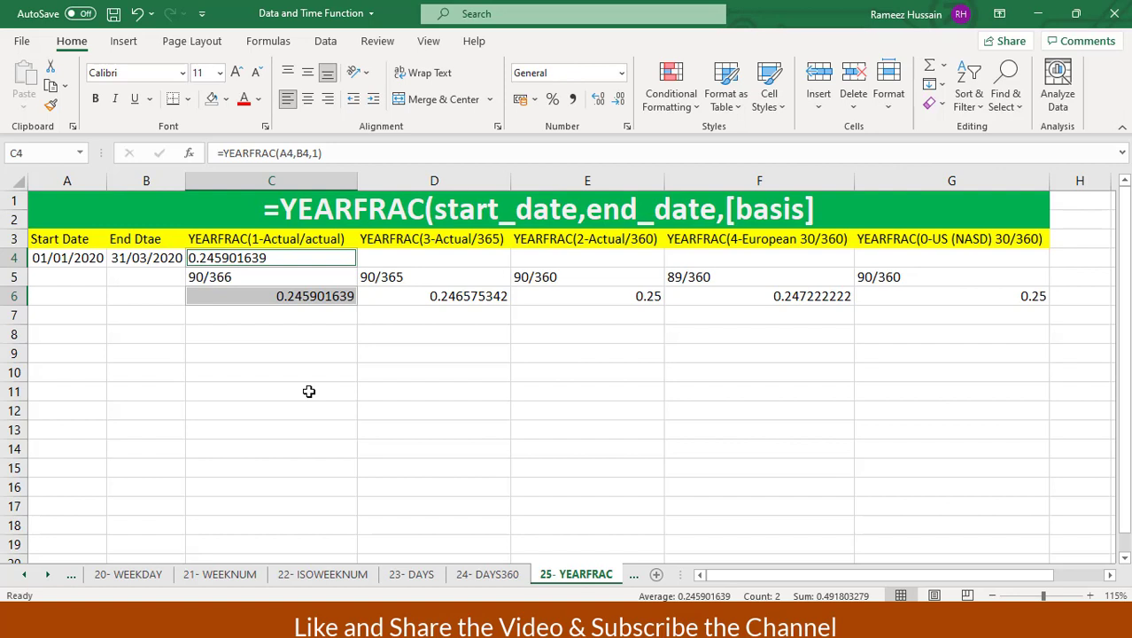
- Enter =YEARFRAC(A4,B4,3) in D4 to calculate the year fraction on the Actual/365 basis
{"action": "left_click", "coordinate": [388, 253]}
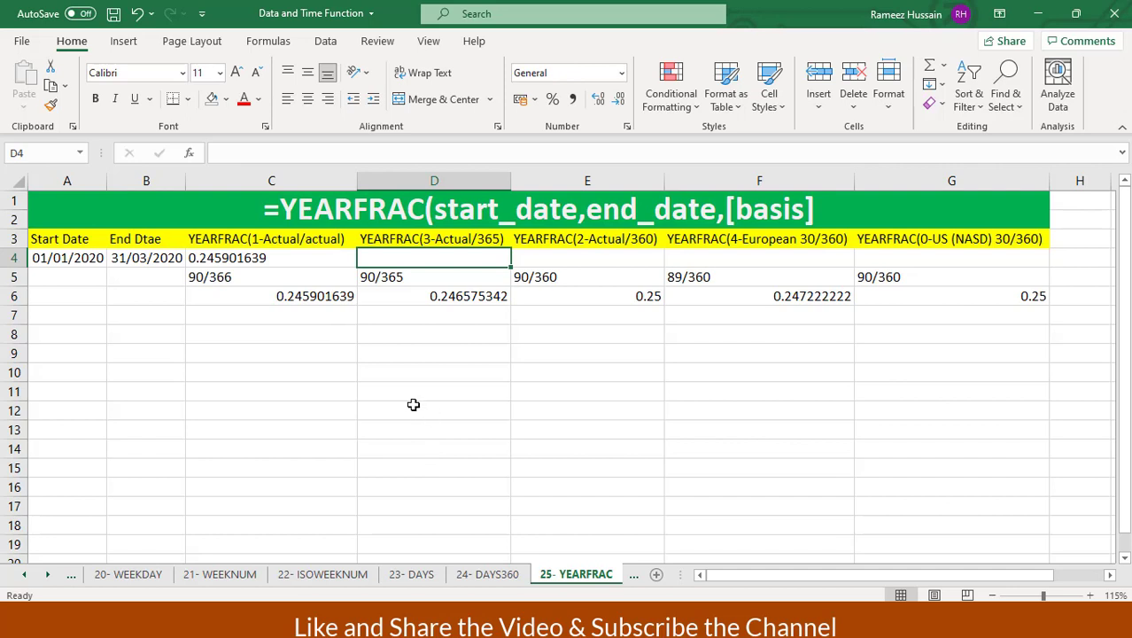
{"action": "type", "text": "=year"}
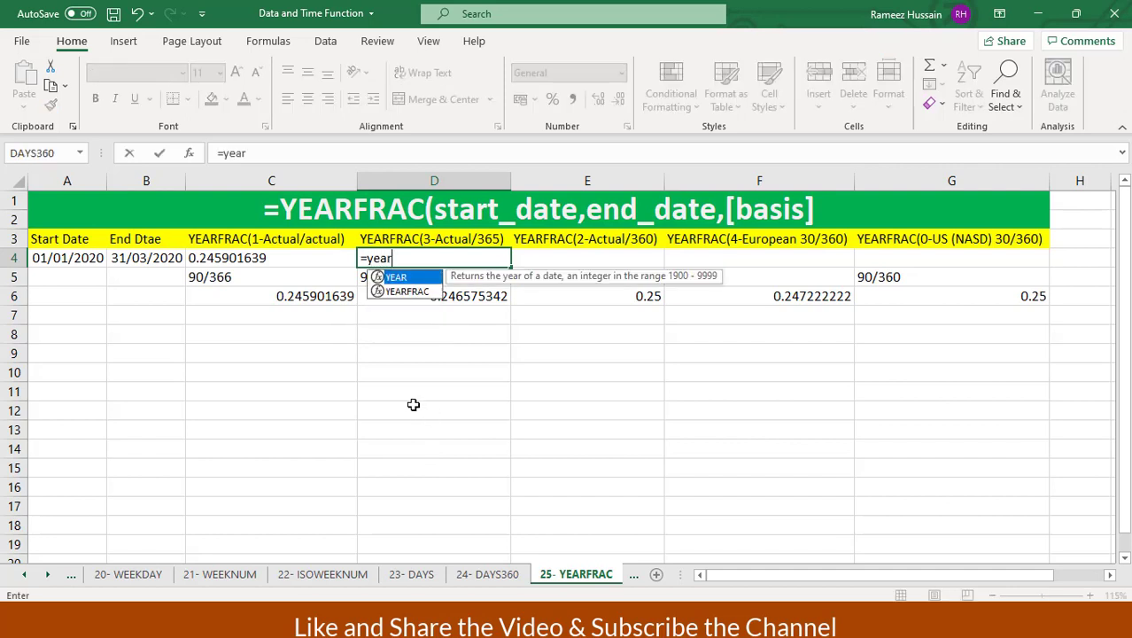
{"action": "key", "text": "Down"}
{"action": "key", "text": "Tab"}
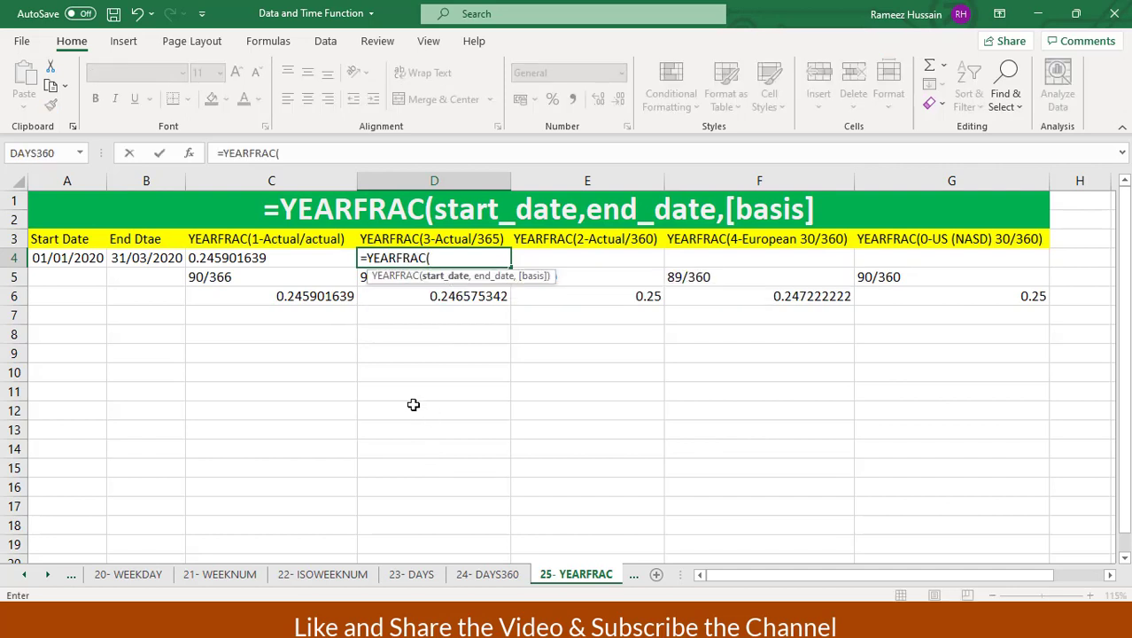
{"action": "left_click", "coordinate": [44, 262]}
{"action": "type", "text": ","}
{"action": "left_click", "coordinate": [134, 261]}
{"action": "type", "text": ","}
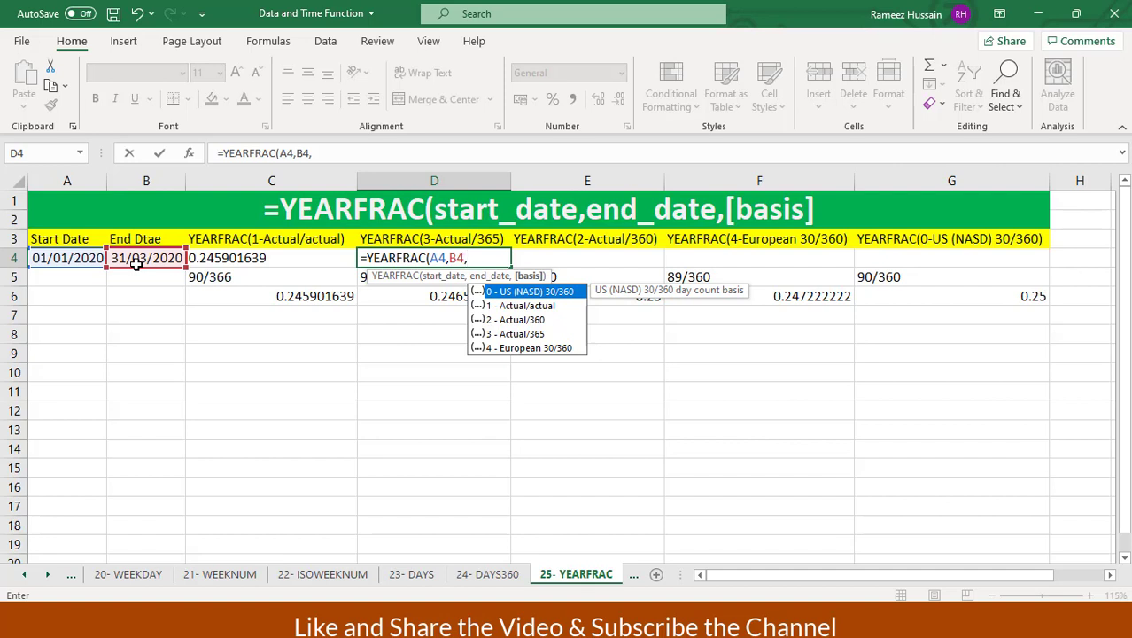
{"action": "key", "text": "Down"}
{"action": "key", "text": "Down"}
{"action": "key", "text": "Down"}
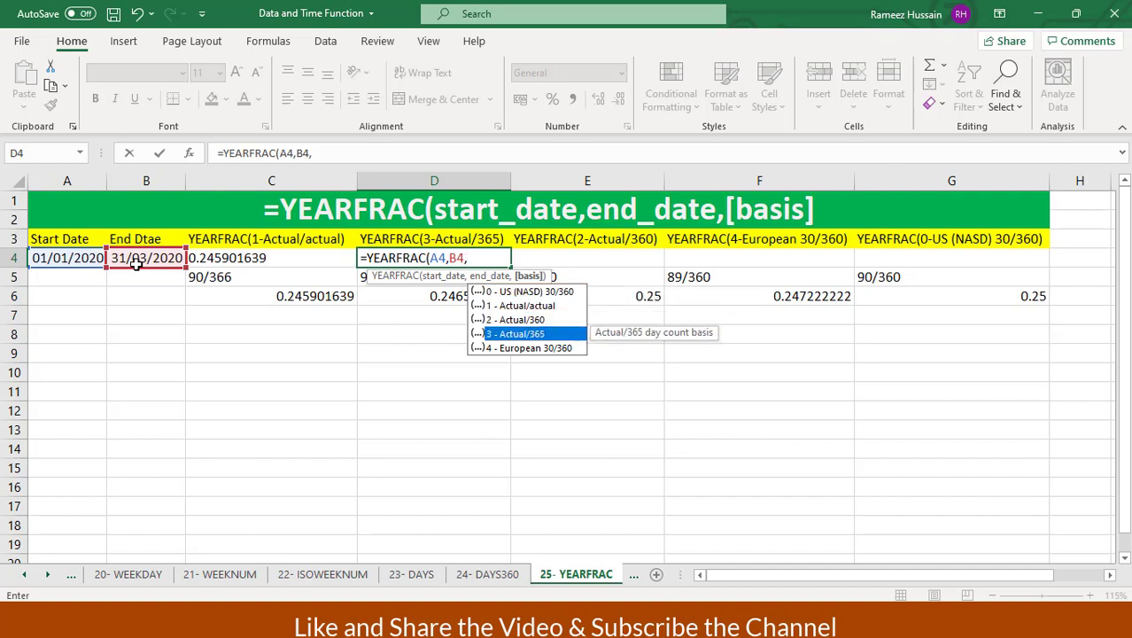
{"action": "type", "text": "3)"}
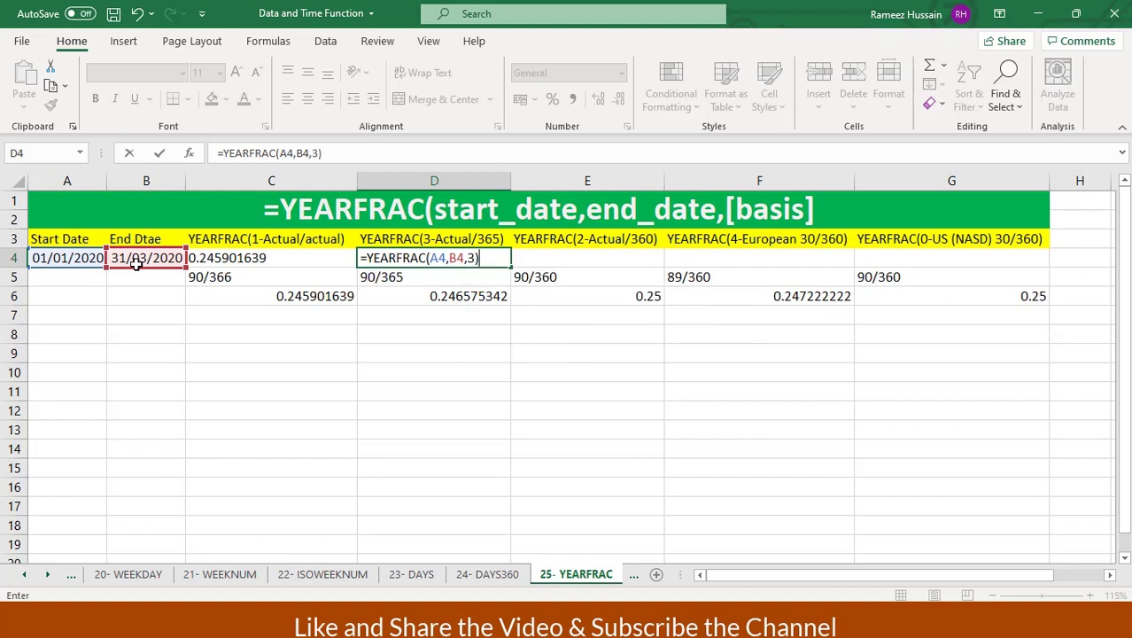
{"action": "key", "text": "Return"}
{"action": "key", "text": "Up"}
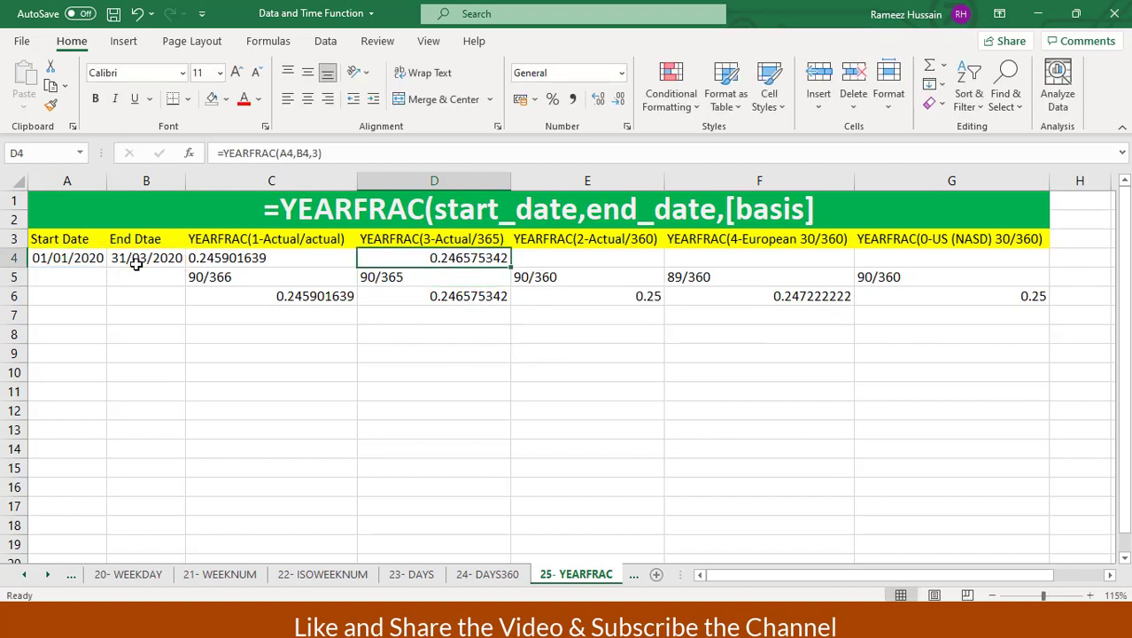